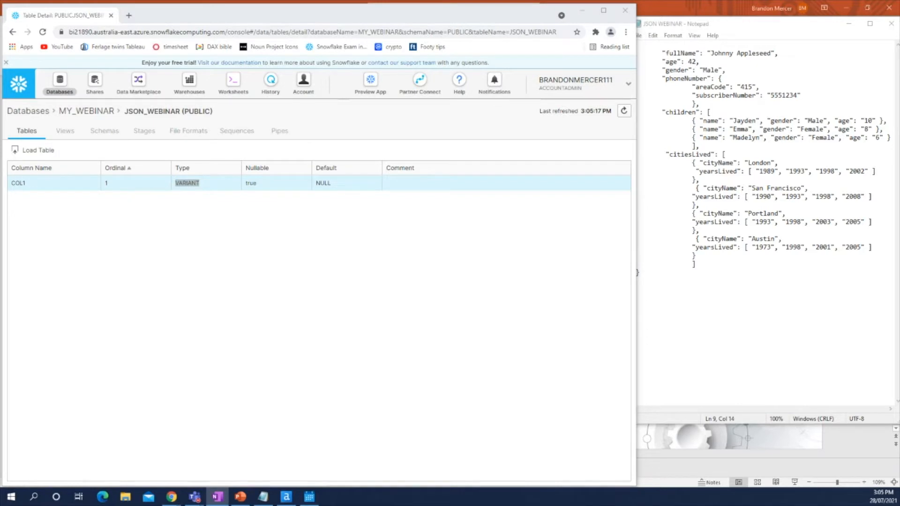
# Review the file formats of the MY_WEBINAR database and the column definition of the JSON_WEBINAR table.
pyautogui.click(188, 133)
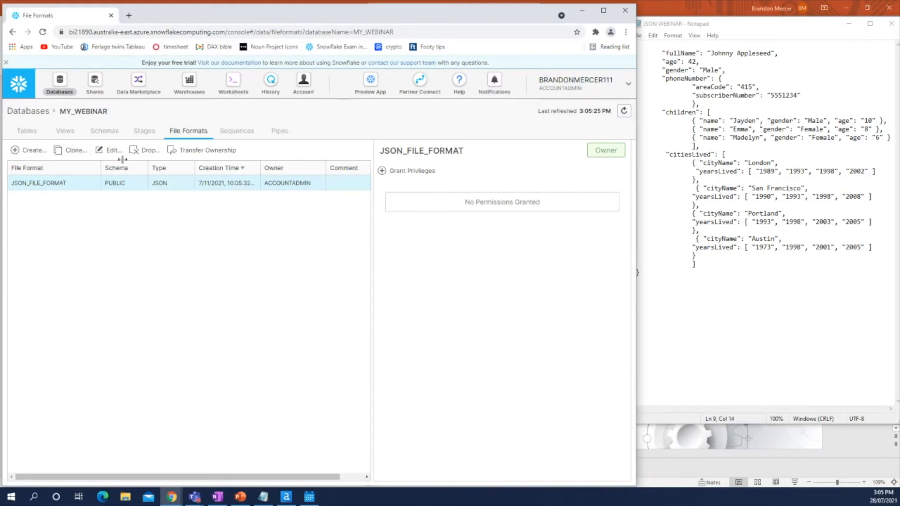
pyautogui.click(28, 131)
pyautogui.moveTo(693, 87); pyautogui.dragTo(872, 247)
pyautogui.click(772, 163)
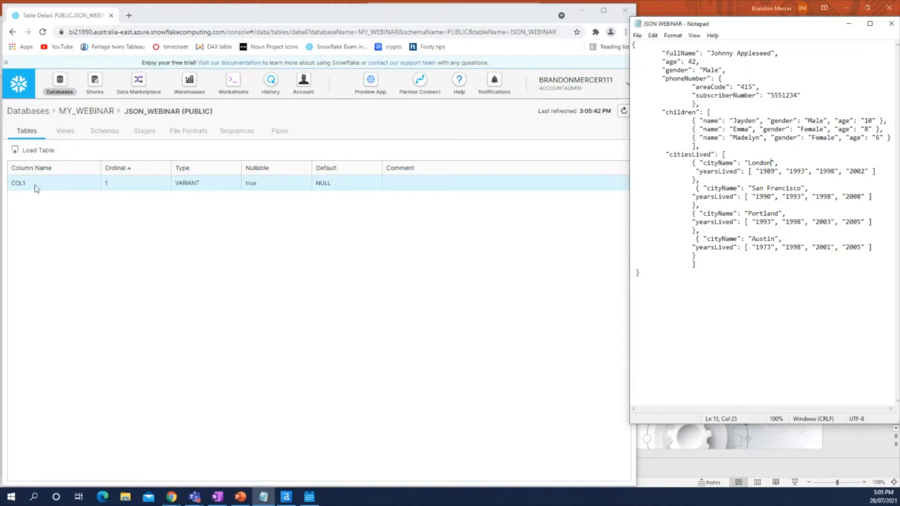
pyautogui.click(69, 115)
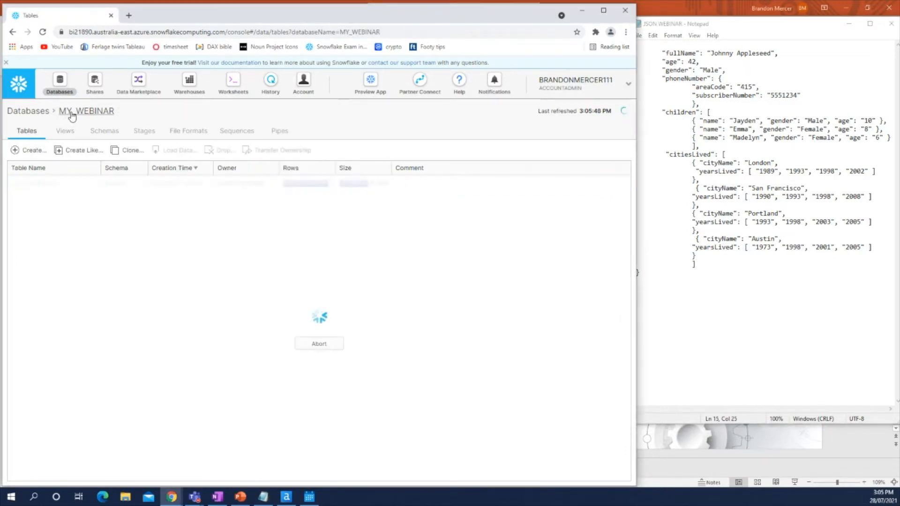
# Open the worksheets and run the existing statements that use my_webinar and select everything from JSON_WEBINAR.
pyautogui.click(232, 83)
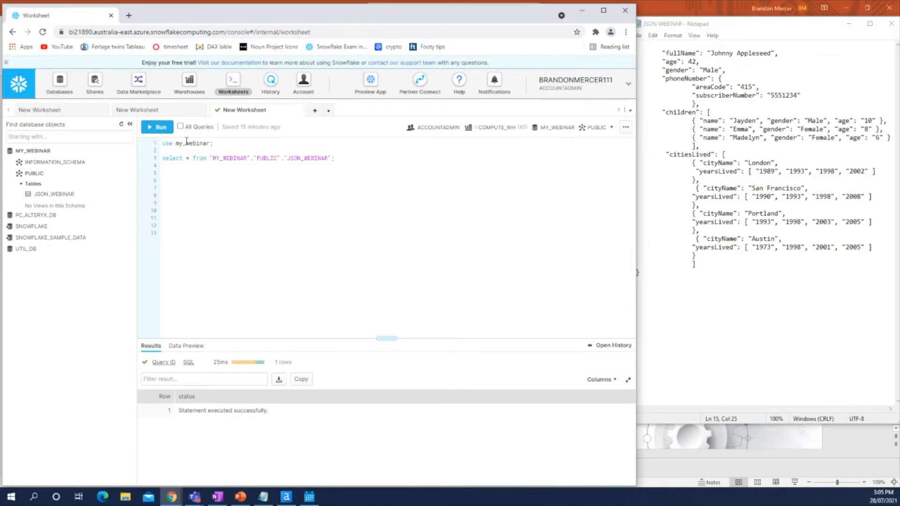
pyautogui.click(156, 127)
pyautogui.click(155, 130)
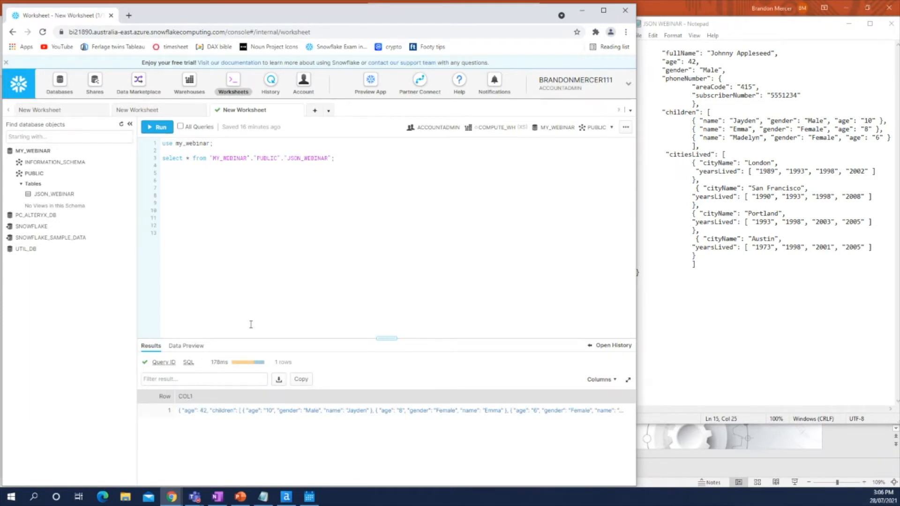
# Inspect the full COL1 value of the query result and compare it with the JSON source text in Notepad.
pyautogui.click(379, 415)
pyautogui.scroll(-5, 408, 262)
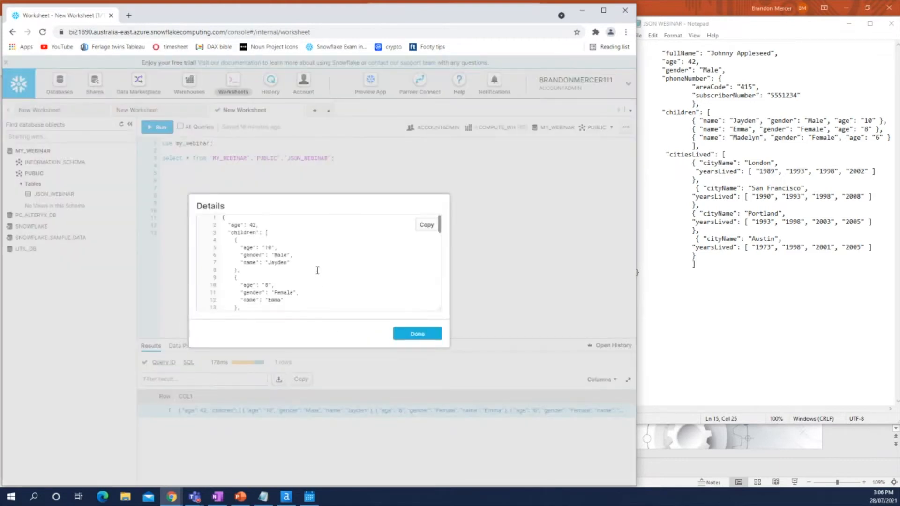
pyautogui.click(407, 337)
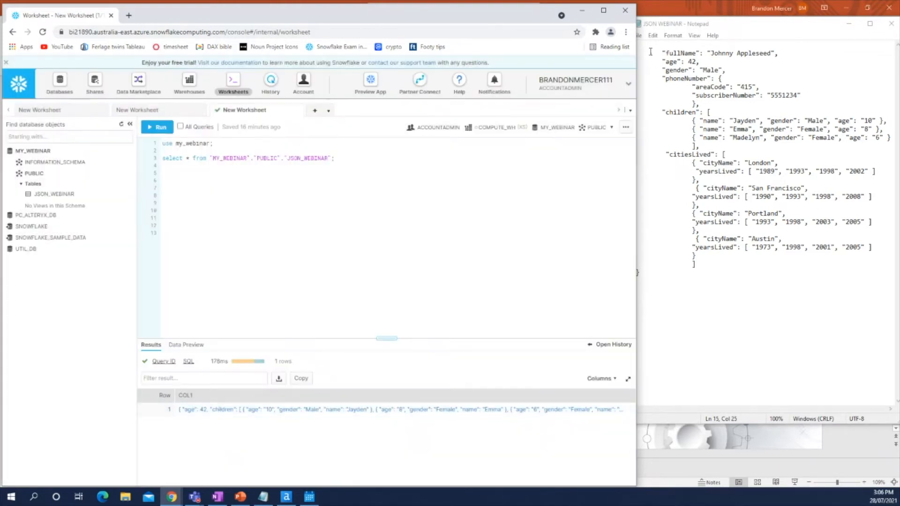
pyautogui.click(747, 176)
pyautogui.hotkey('ctrl', 'a')
pyautogui.click(748, 177)
# Below the existing query, write and run a new one selecting col1:fullName from JSON_WEBINAR.
pyautogui.click(200, 178)
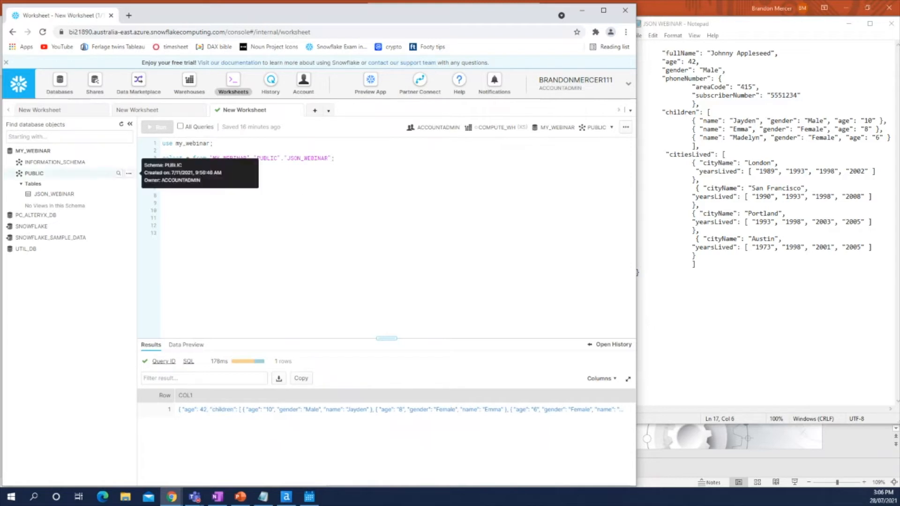
pyautogui.click(163, 173)
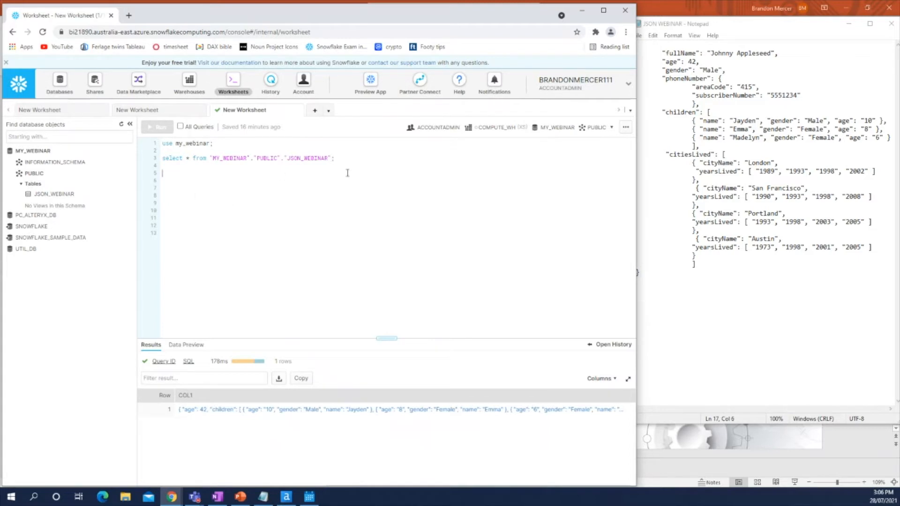
pyautogui.write('sele')
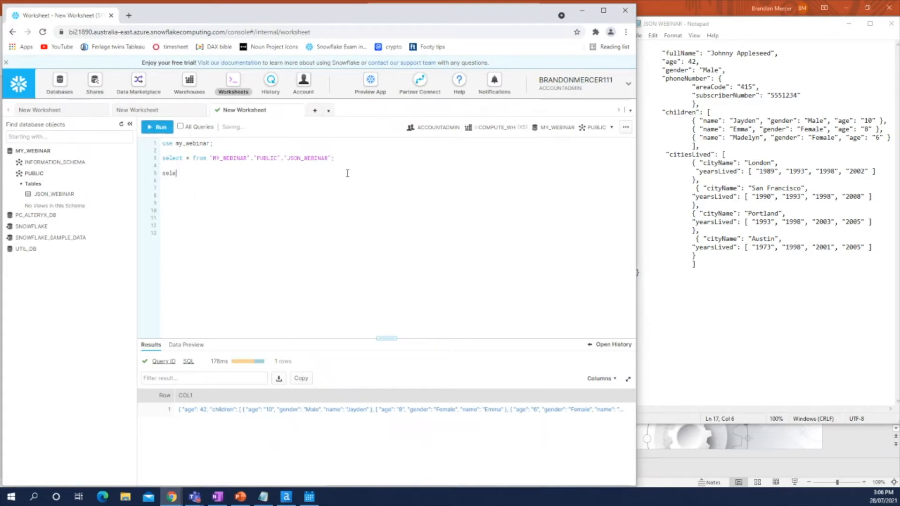
pyautogui.write('ct')
pyautogui.press('Return')
pyautogui.write('col1:')
pyautogui.click(675, 60)
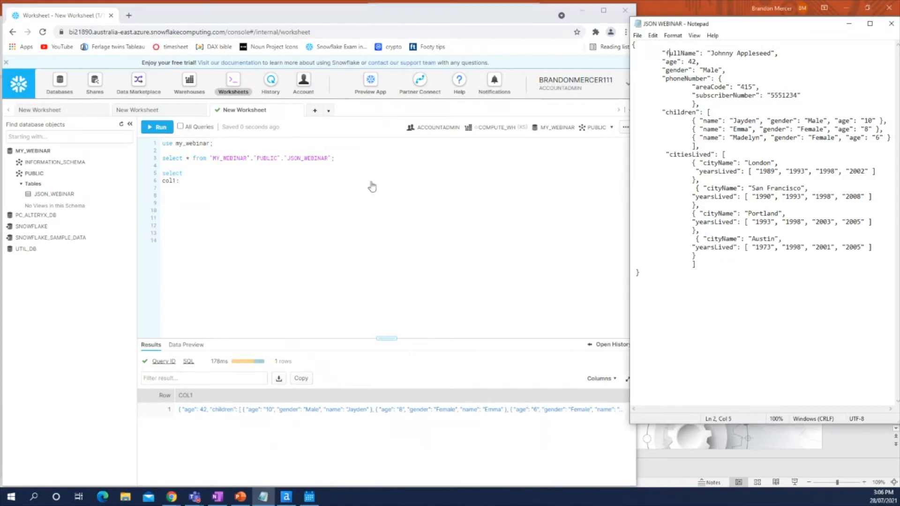
pyautogui.click(205, 181)
pyautogui.write('fullName')
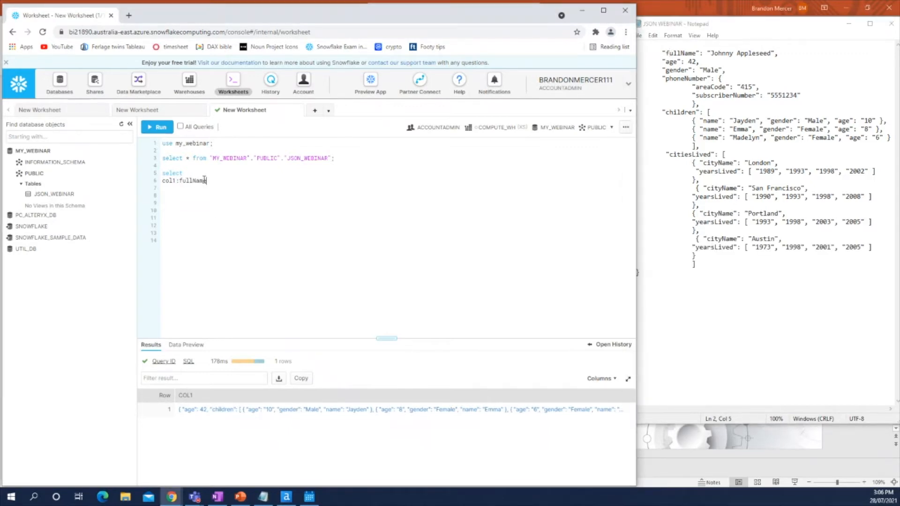
pyautogui.press('Return')
pyautogui.write('from JSON_WEBINAR;')
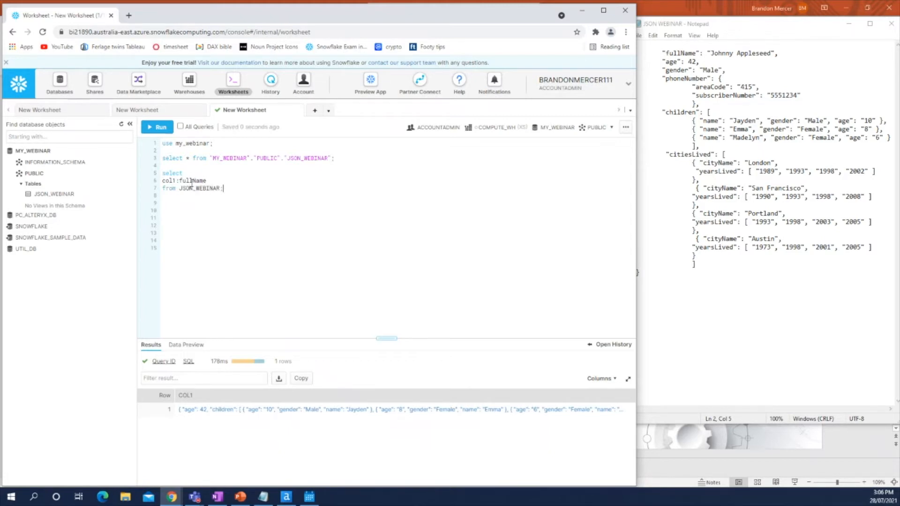
pyautogui.click(158, 127)
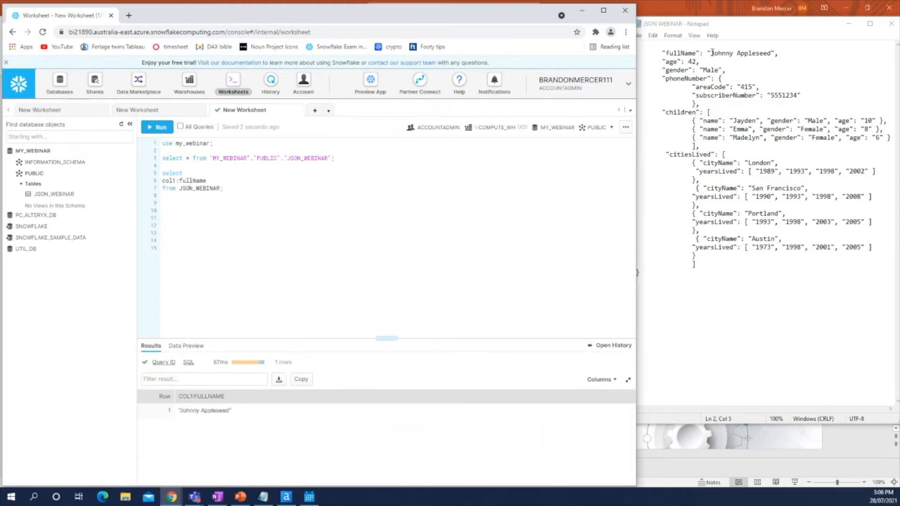
# Compare the fullName key and value in the Notepad JSON with the returned query row.
pyautogui.moveTo(733, 29); pyautogui.dragTo(742, 31)
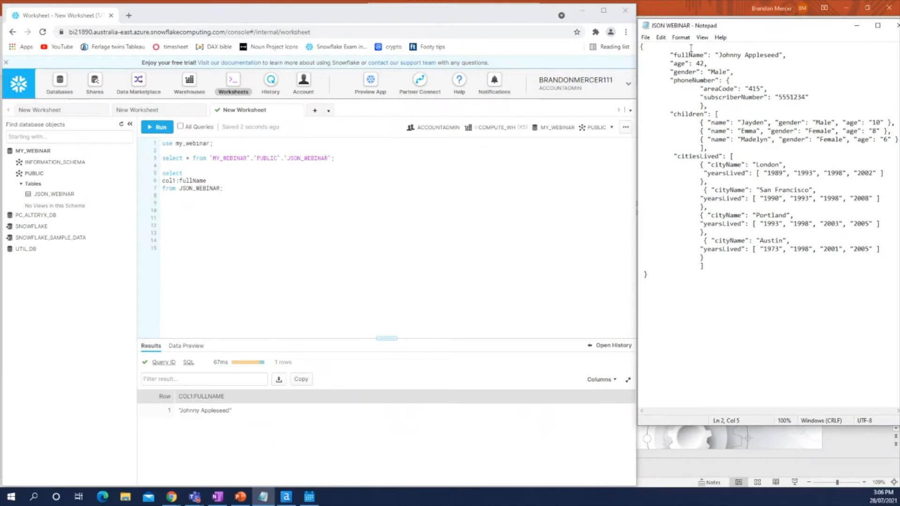
pyautogui.moveTo(669, 55); pyautogui.dragTo(783, 55)
pyautogui.moveTo(713, 55); pyautogui.dragTo(706, 55)
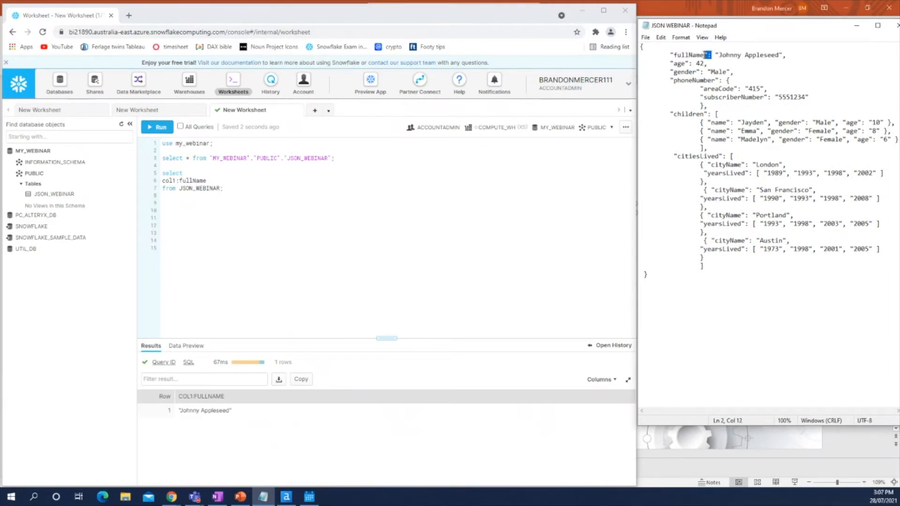
pyautogui.click(740, 55)
pyautogui.click(242, 412)
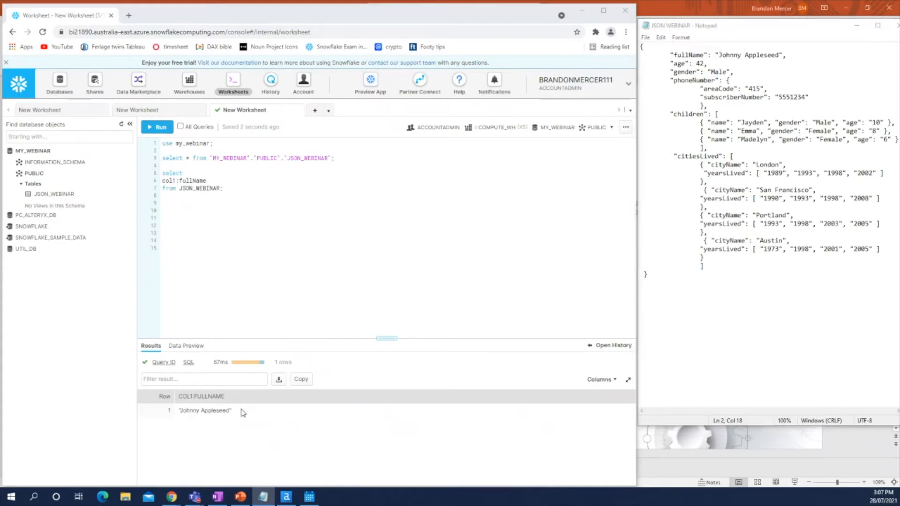
pyautogui.click(243, 413)
# Cast col1:fullName to string in the select statement and rerun the query.
pyautogui.click(254, 178)
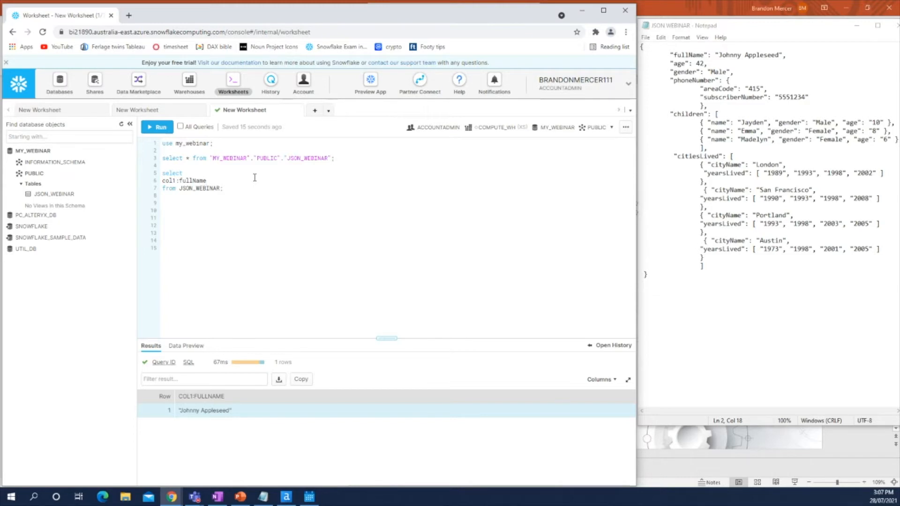
pyautogui.write('::str')
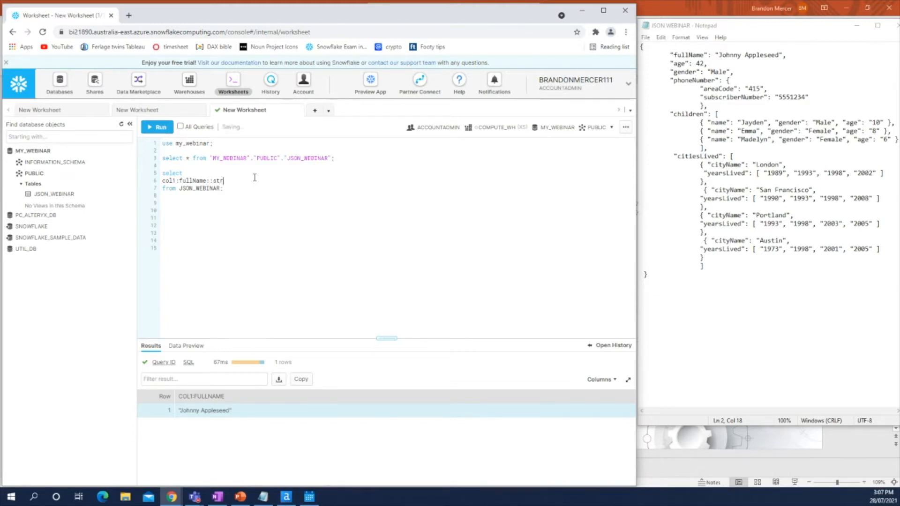
pyautogui.write('ing')
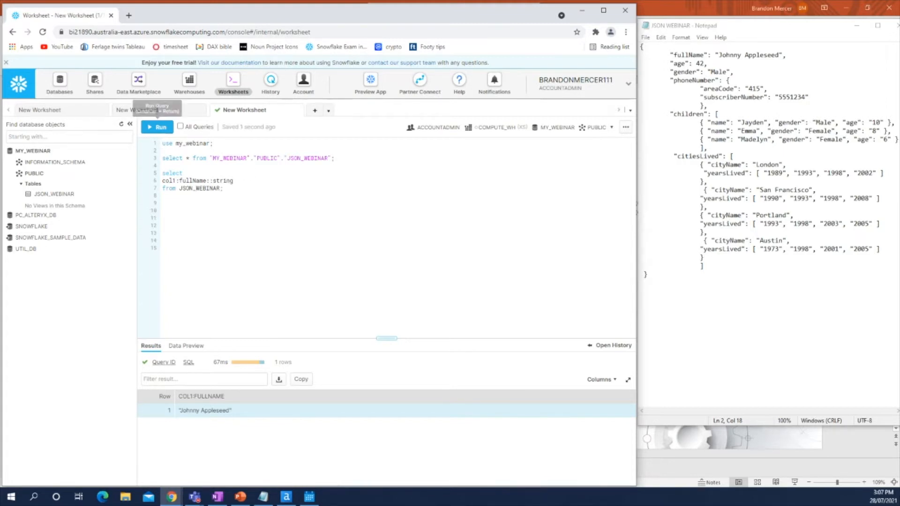
pyautogui.click(157, 127)
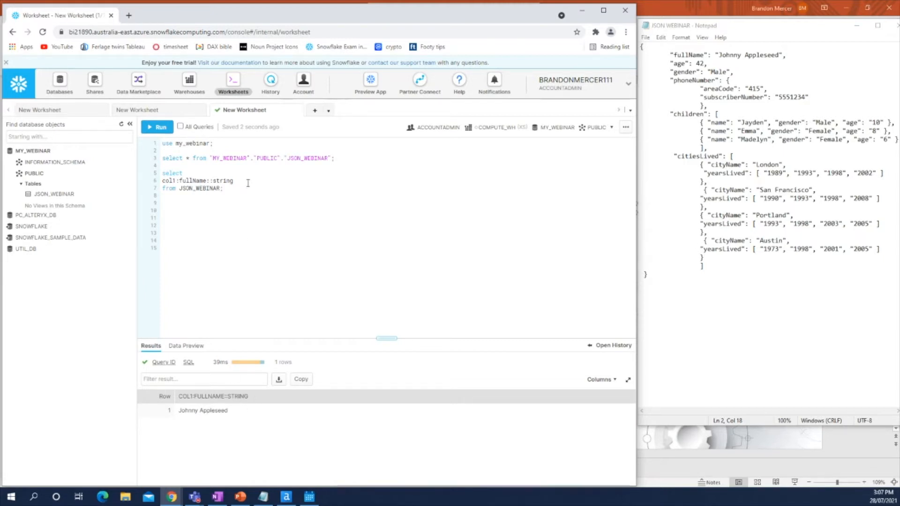
# Add col1:age::int as a second column of the select statement, followed by a comma and a new line.
pyautogui.write(',')
pyautogui.press('Return')
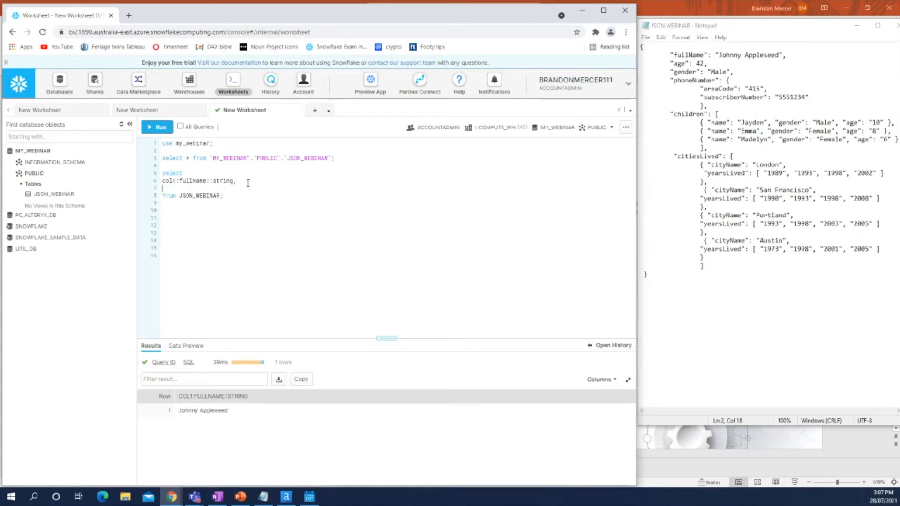
pyautogui.write('col1:age::int')
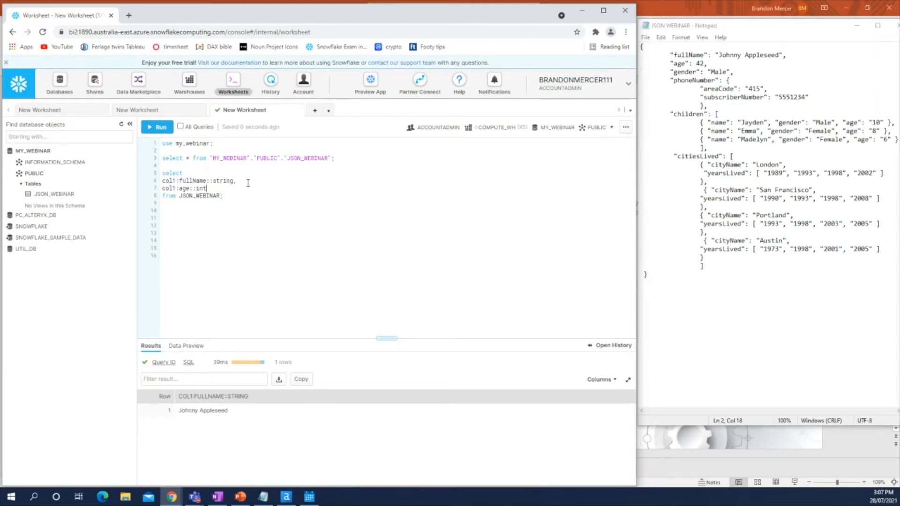
pyautogui.write(',')
pyautogui.press('Return')
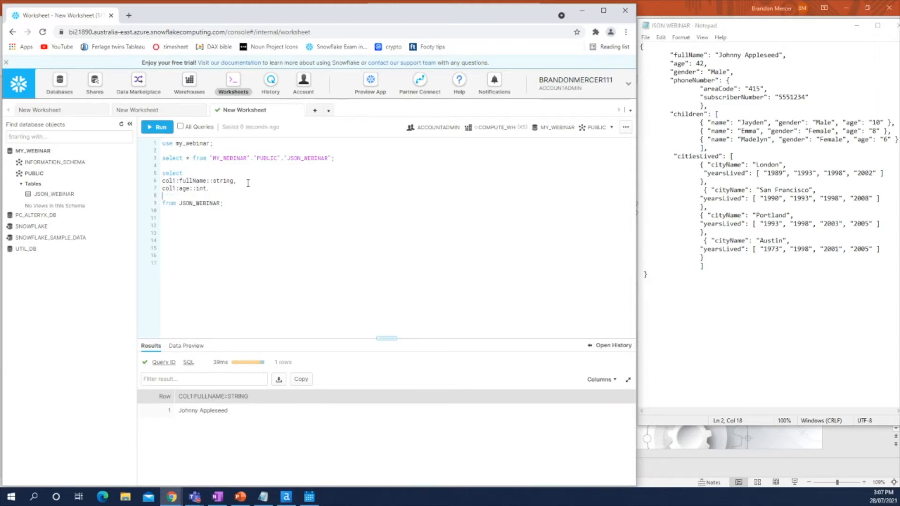
# Add col1:gender::String as gender to the select statement and run the query.
pyautogui.write('col1')
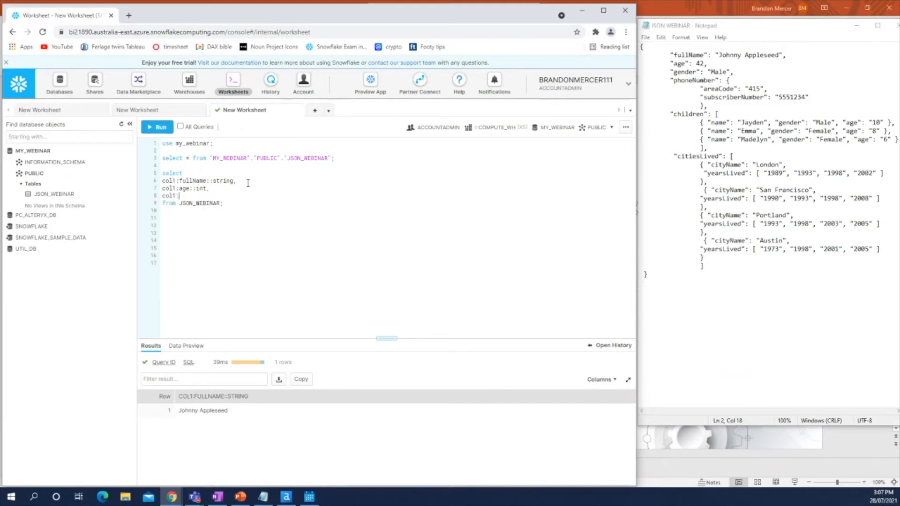
pyautogui.write(':gender::S')
pyautogui.write('tirng,')
pyautogui.press('BackSpace')
pyautogui.press('BackSpace')
pyautogui.press('BackSpace')
pyautogui.press('BackSpace')
pyautogui.write('ring ')
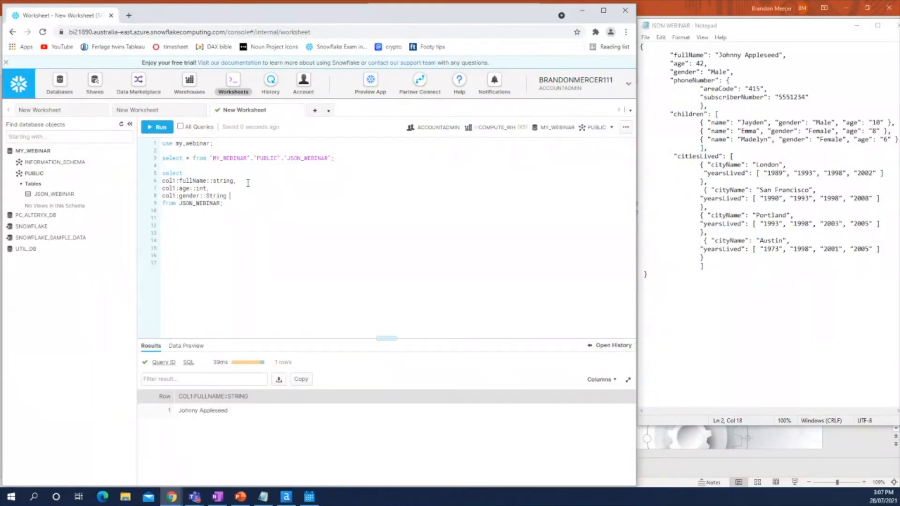
pyautogui.write('as f')
pyautogui.press('BackSpace')
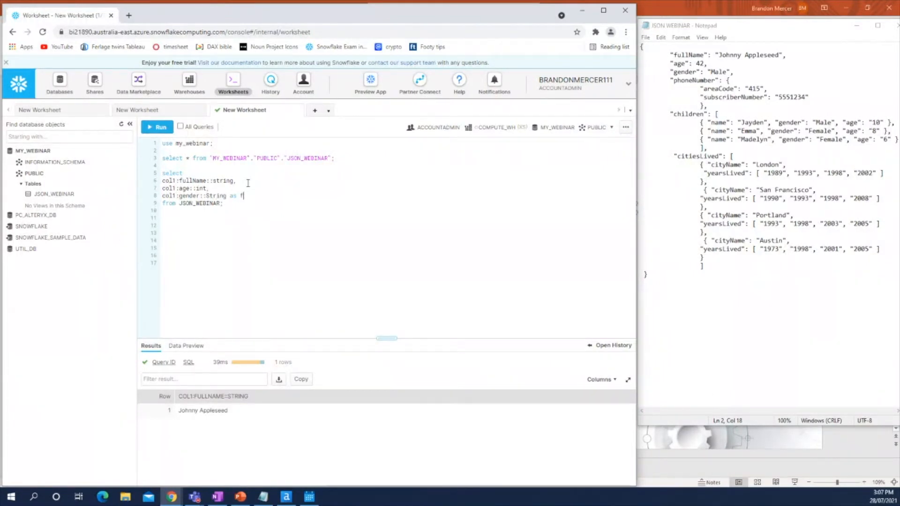
pyautogui.write('gender')
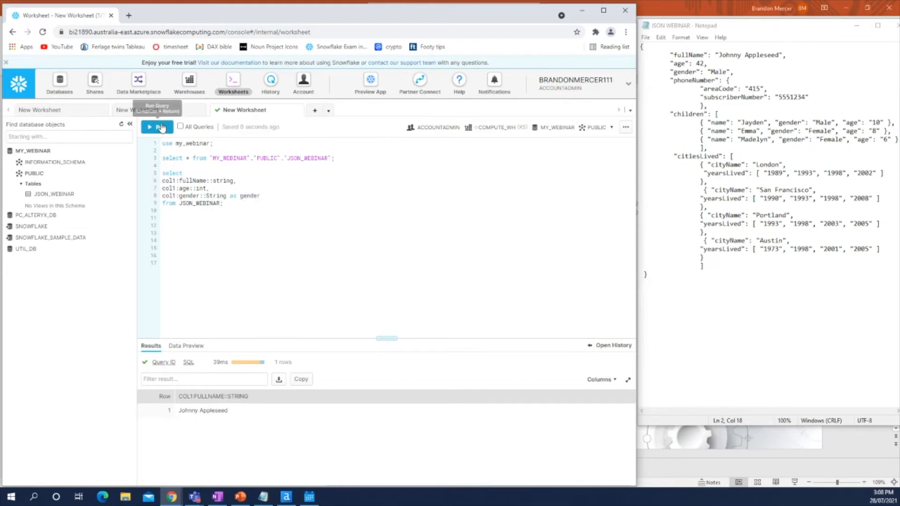
pyautogui.click(158, 127)
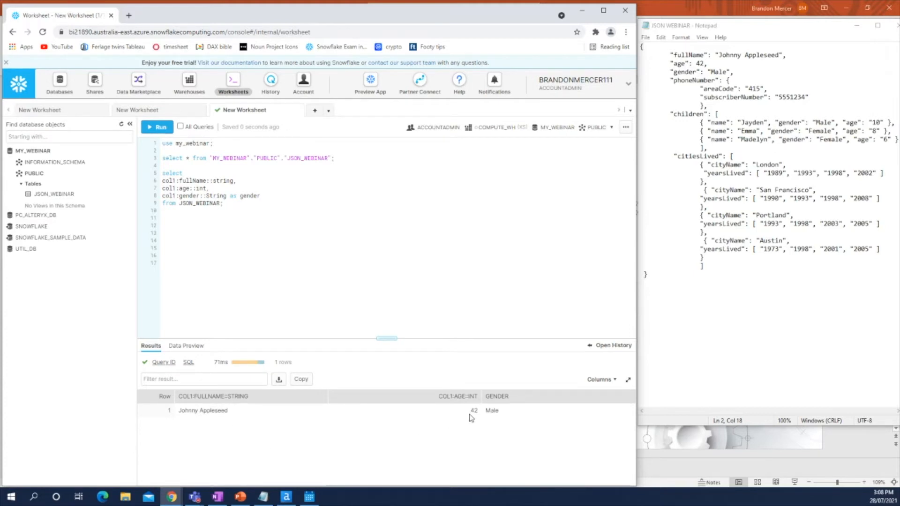
# Alias the col1:age::int column as age and rerun the query.
pyautogui.moveTo(495, 410); pyautogui.dragTo(316, 232)
pyautogui.click(258, 187)
pyautogui.press('BackSpace')
pyautogui.write('as age,')
pyautogui.hotkey('ctrl', 'Return')
pyautogui.click(212, 221)
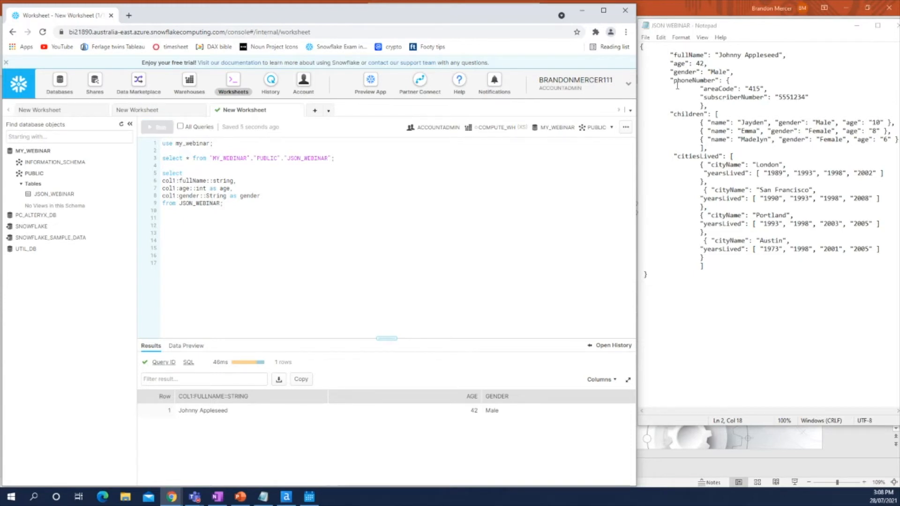
# Examine the top-level fields, the children and citiesLived arrays, and the nested phoneNumber object in the Notepad JSON.
pyautogui.moveTo(664, 53); pyautogui.dragTo(718, 80)
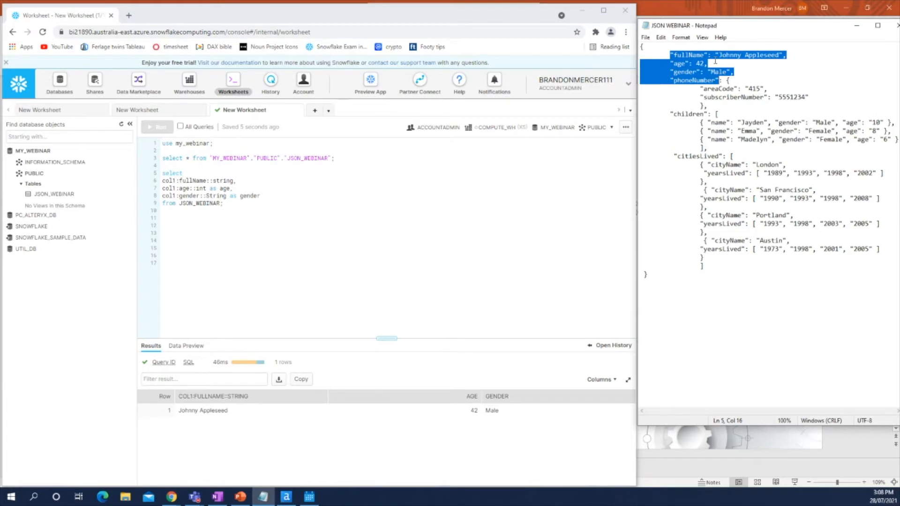
pyautogui.click(681, 48)
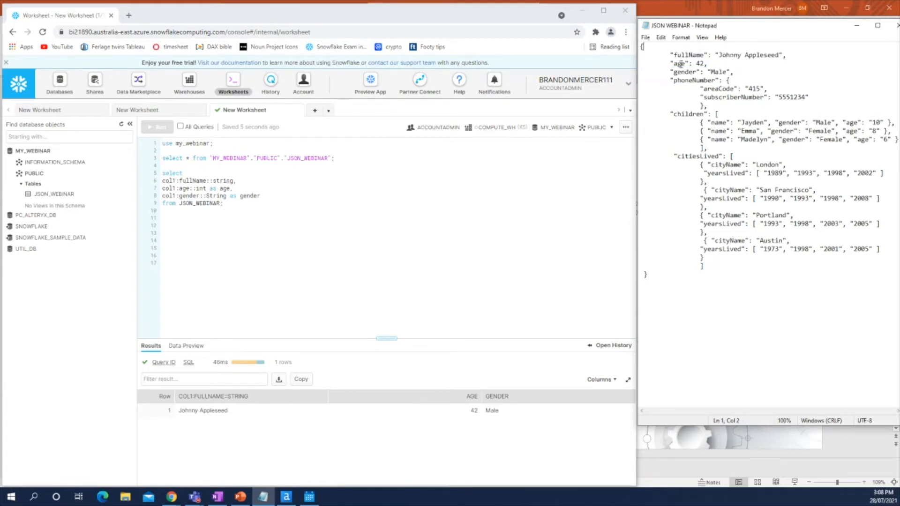
pyautogui.moveTo(710, 115); pyautogui.dragTo(753, 131)
pyautogui.moveTo(700, 164); pyautogui.dragTo(784, 180)
pyautogui.click(721, 57)
pyautogui.click(183, 214)
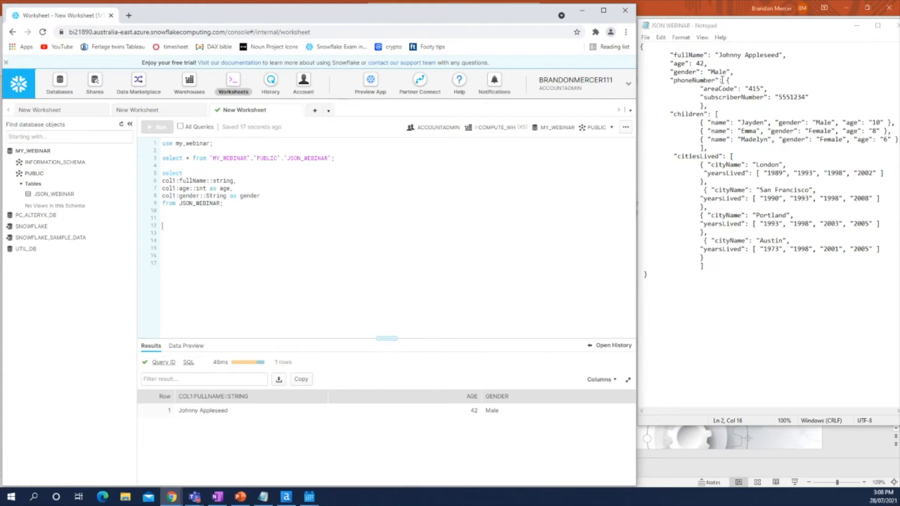
pyautogui.moveTo(725, 89); pyautogui.dragTo(810, 97)
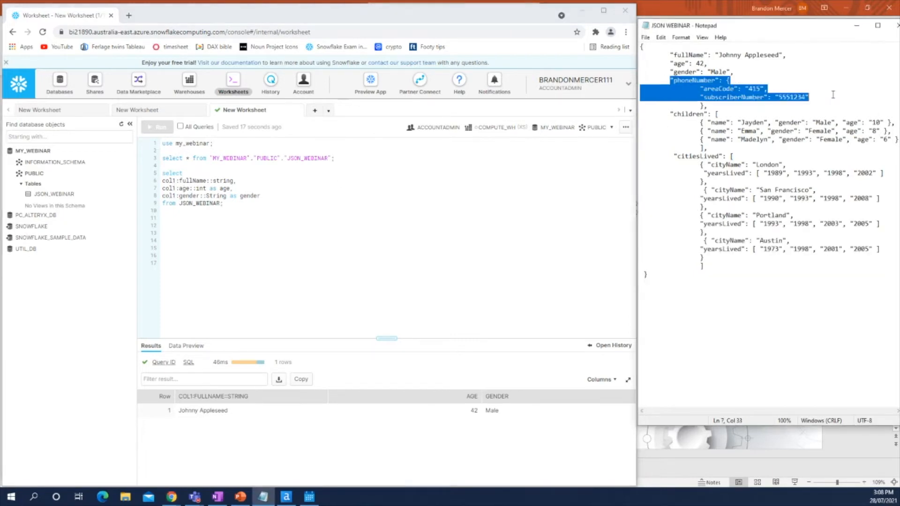
pyautogui.click(833, 94)
pyautogui.moveTo(701, 88); pyautogui.dragTo(809, 98)
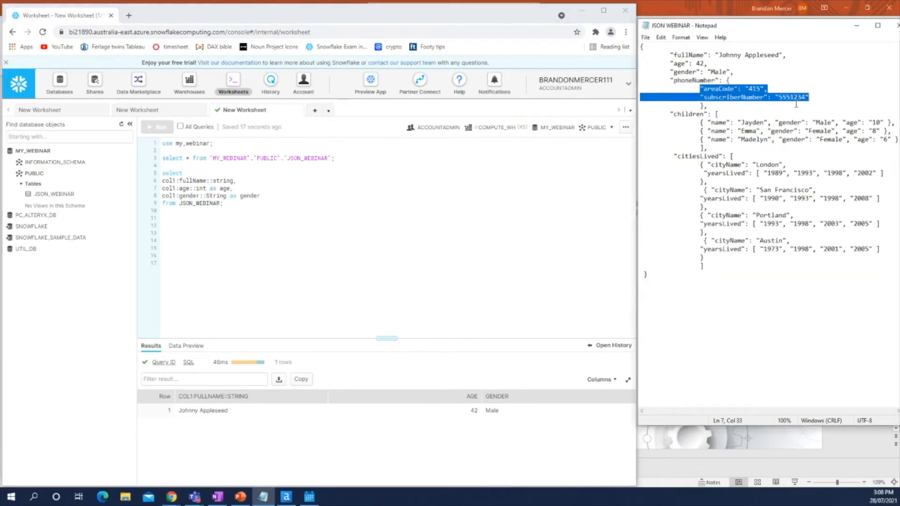
# Start a second select statement below the first, with col1:phoneNumber.areaCode::string as Area_code as its only column.
pyautogui.click(230, 213)
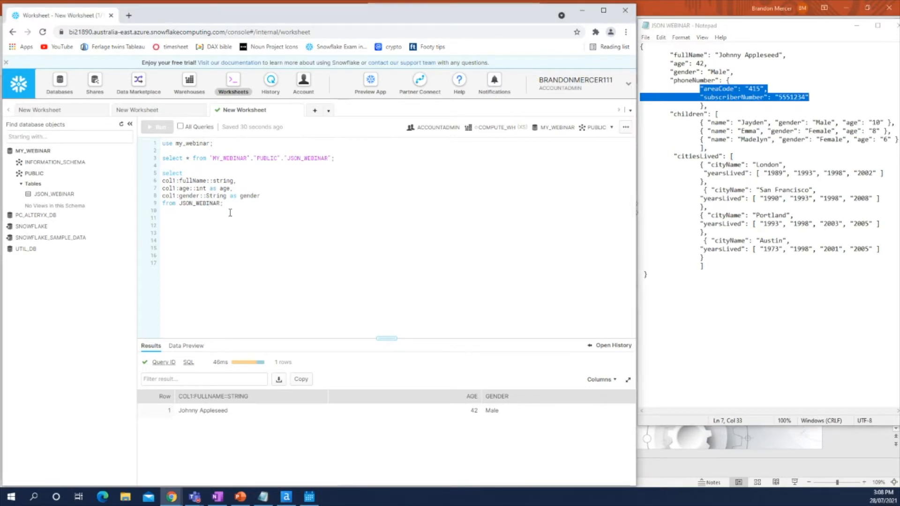
pyautogui.press('Return')
pyautogui.write('see')
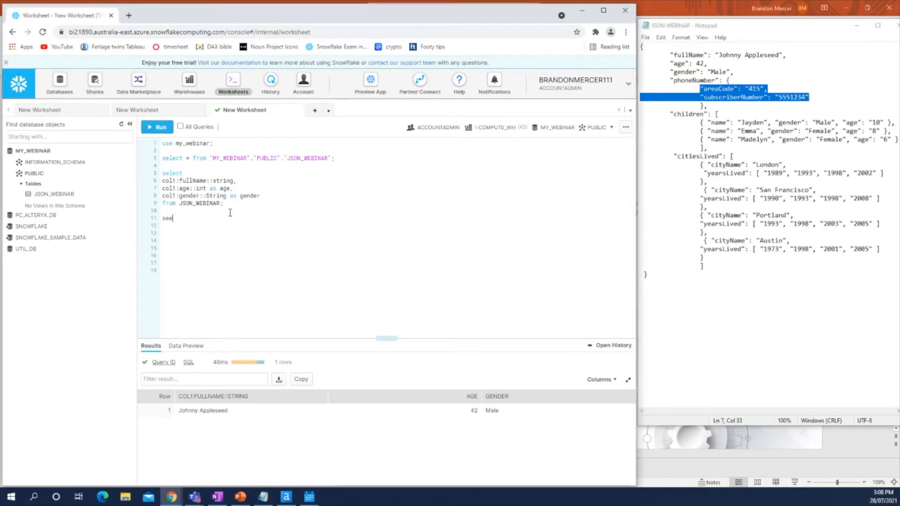
pyautogui.press('BackSpace')
pyautogui.write('lect')
pyautogui.press('Return')
pyautogui.write('col1')
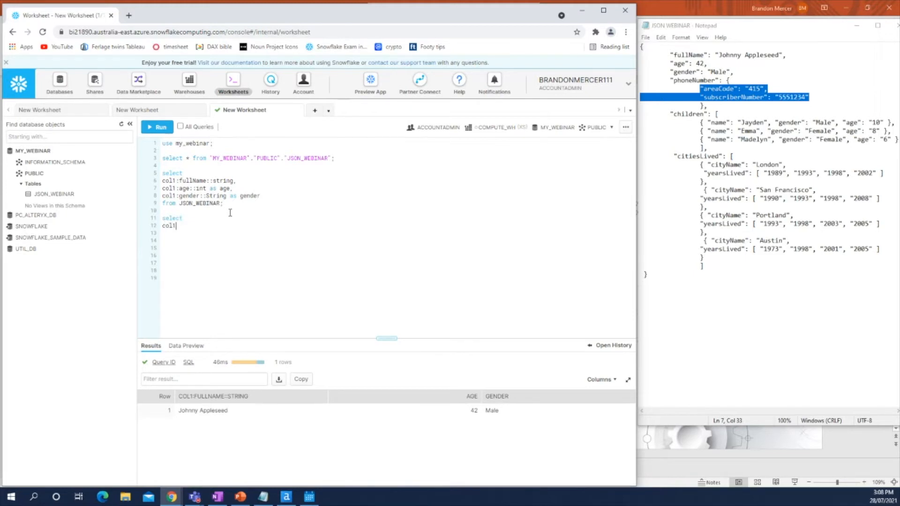
pyautogui.write(':phoneNumbe')
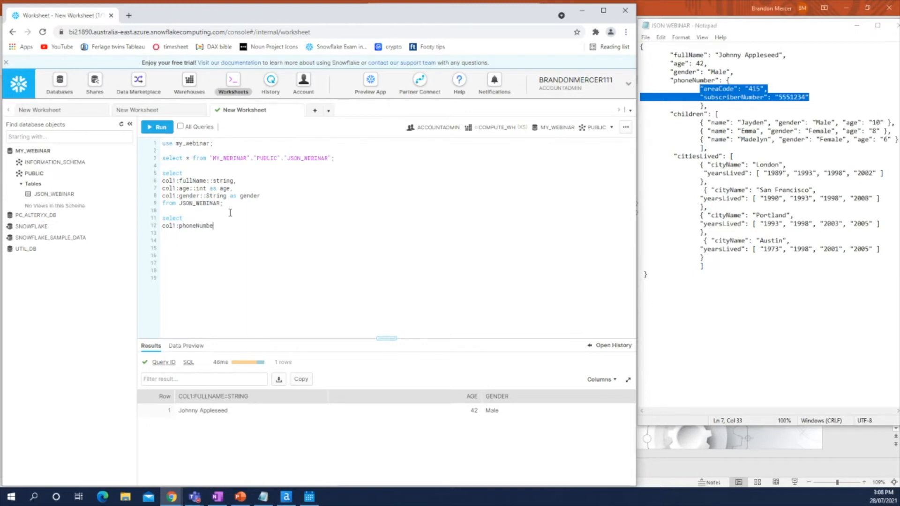
pyautogui.write('r')
pyautogui.write('.areaCode::string as Area_code')
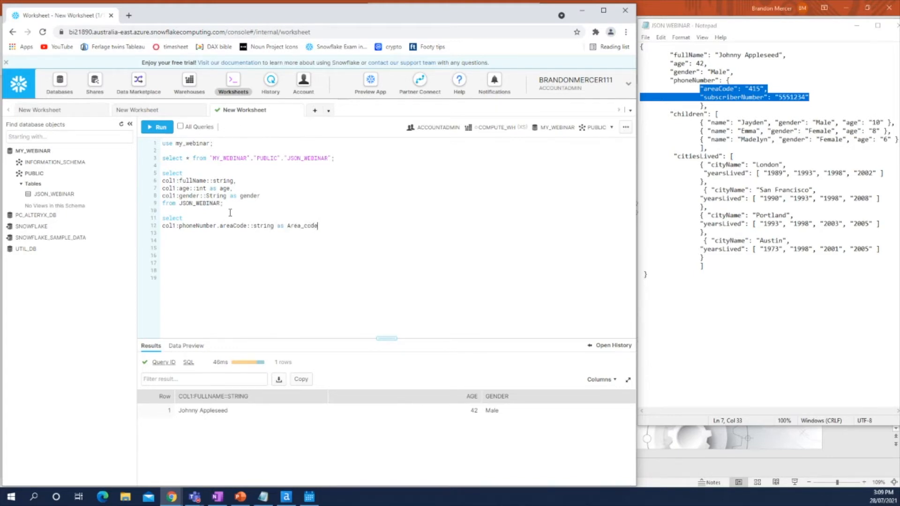
# Complete the area code query with from JSON_WEBINAR; and run it.
pyautogui.press('Return')
pyautogui.write('from JSON_WEBINAR;')
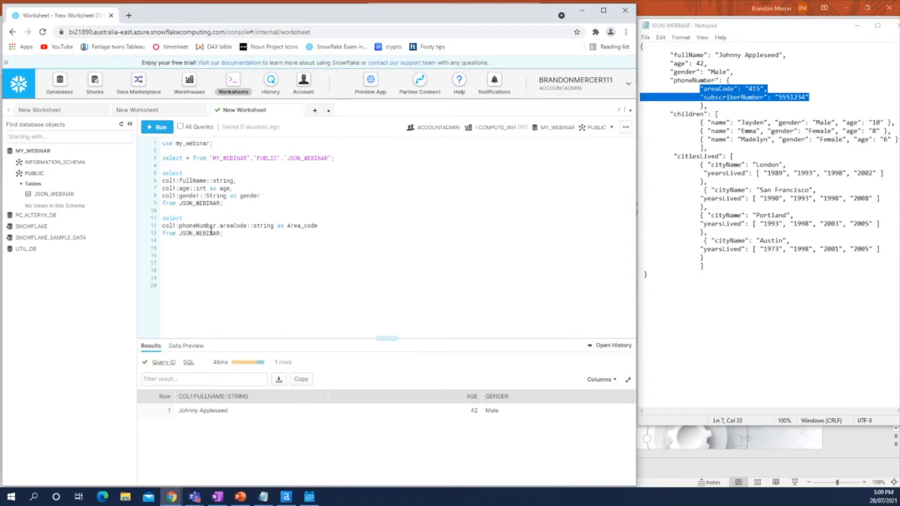
pyautogui.click(160, 127)
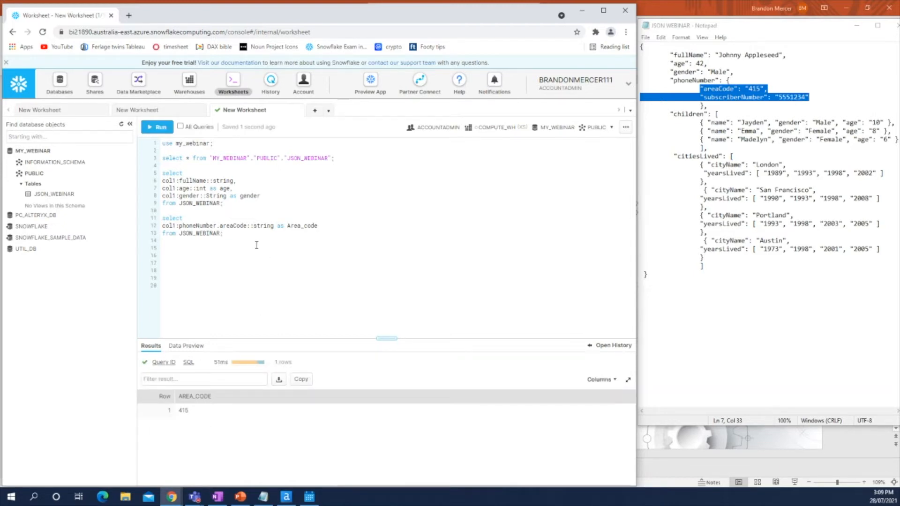
# Review the children array in the Notepad JSON and start a new select statement with col1:children[0].
pyautogui.click(203, 253)
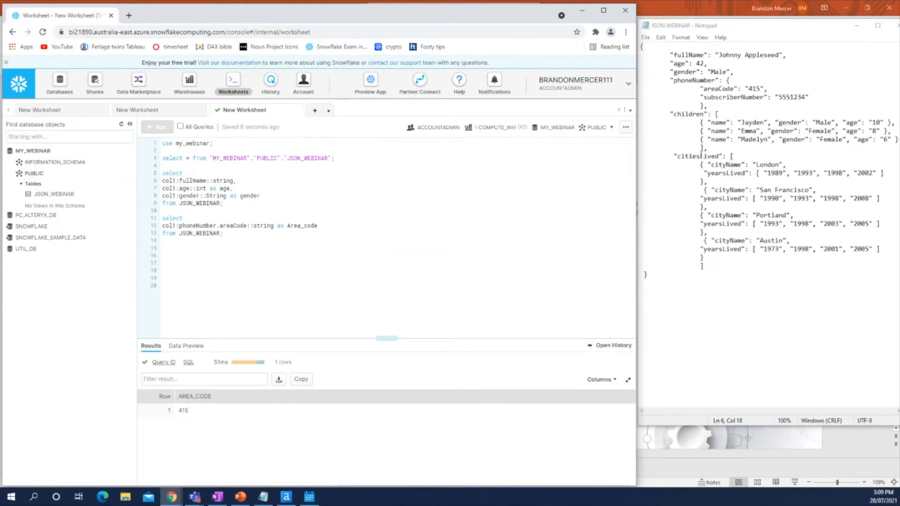
pyautogui.moveTo(671, 114); pyautogui.dragTo(897, 140)
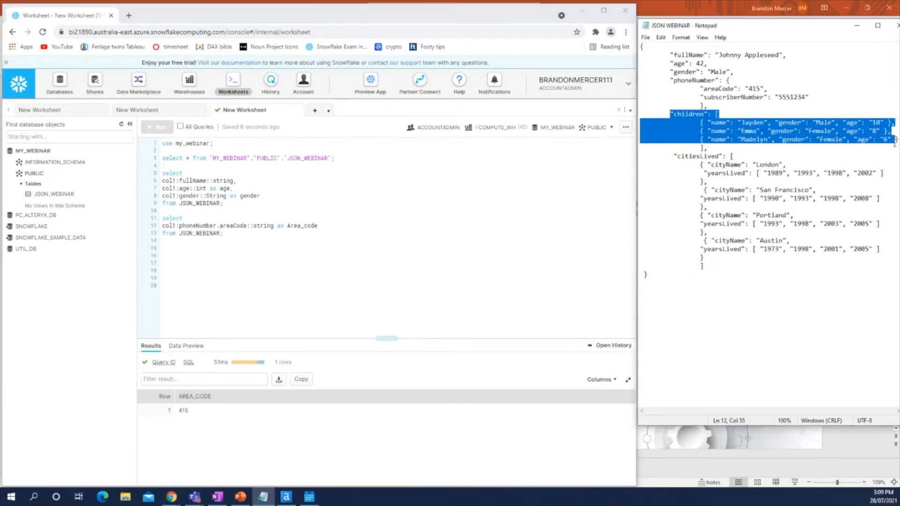
pyautogui.click(716, 115)
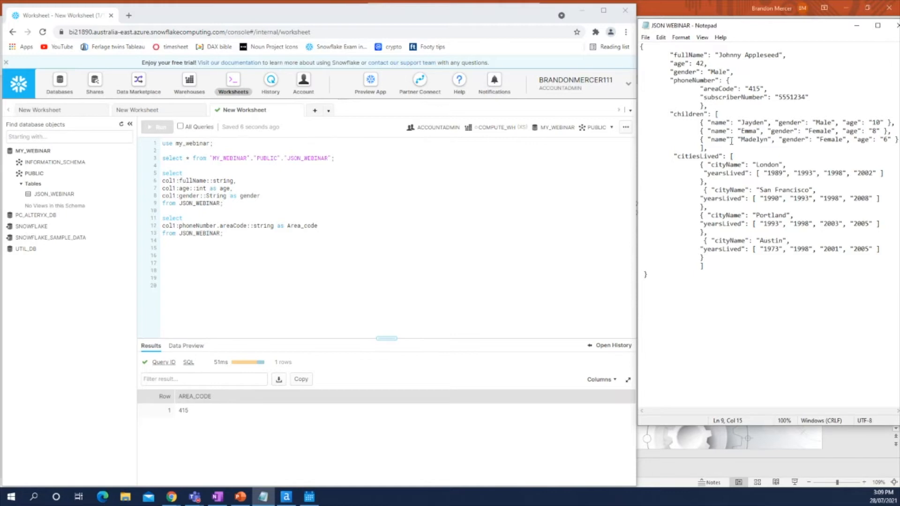
pyautogui.click(700, 123)
pyautogui.moveTo(708, 123); pyautogui.dragTo(884, 123)
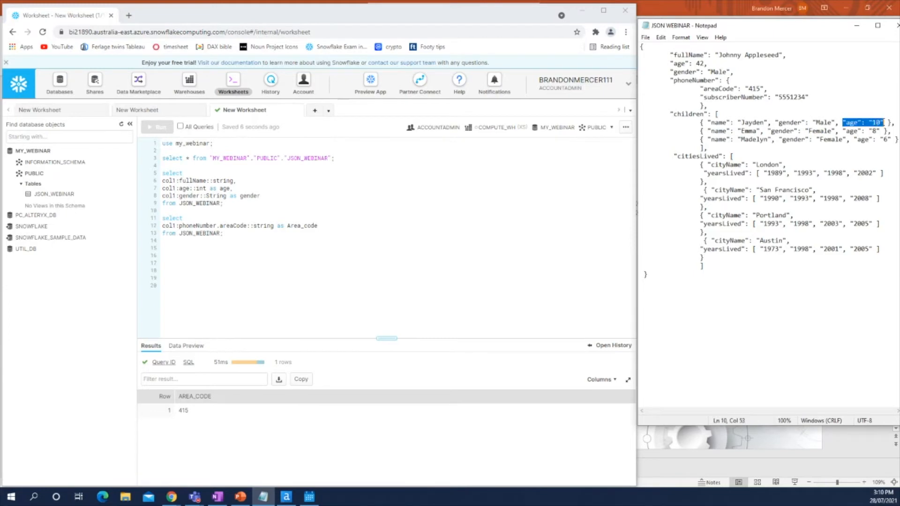
pyautogui.moveTo(677, 54); pyautogui.dragTo(741, 77)
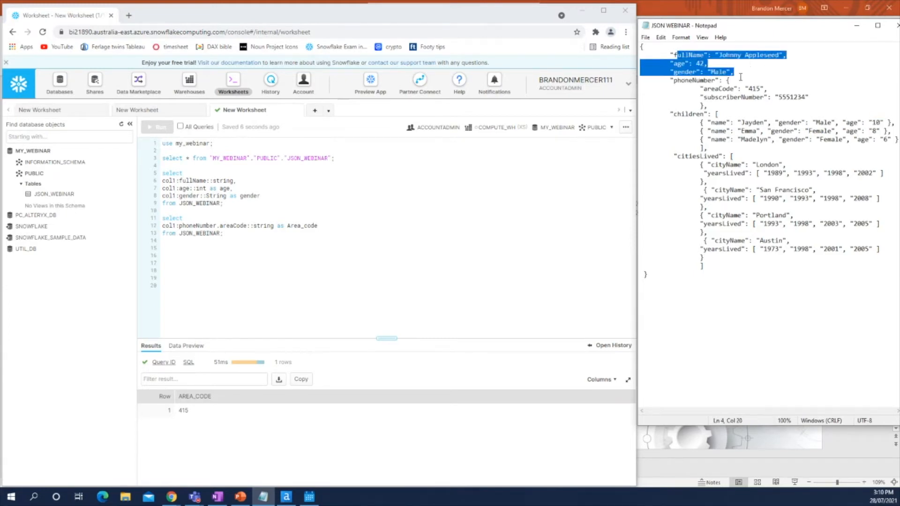
pyautogui.click(169, 254)
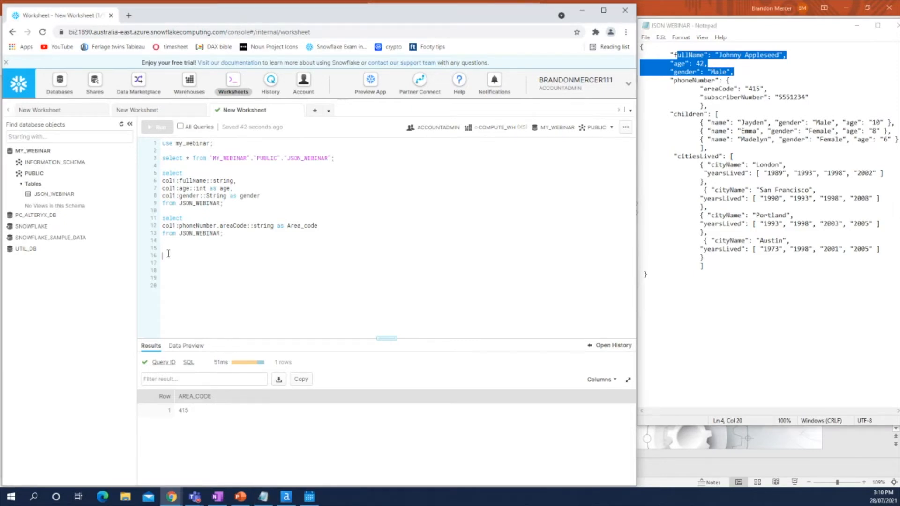
pyautogui.write('select')
pyautogui.press('Return')
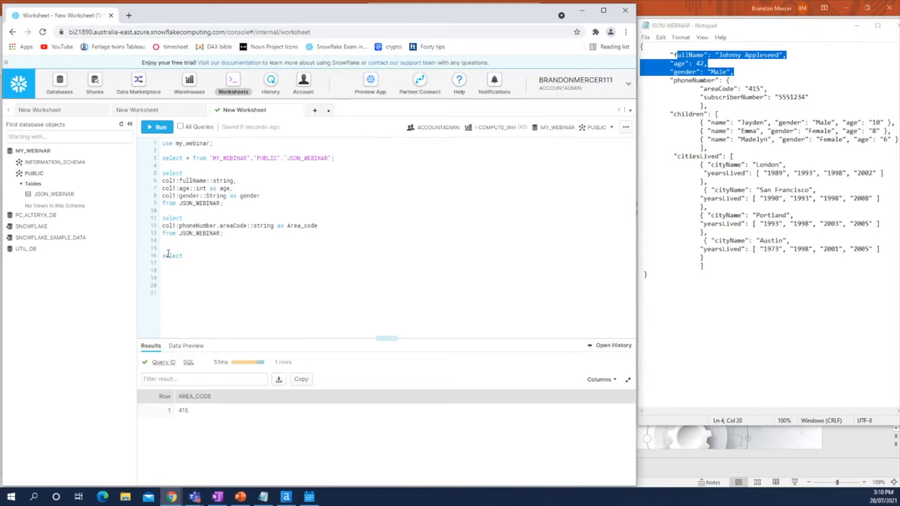
pyautogui.write('col1:children')
pyautogui.write('[0]')
# Extend col1:children[0] with .name, add from JSON_WEBINAR; on the following line, and run the query.
pyautogui.moveTo(700, 123); pyautogui.dragTo(834, 122)
pyautogui.moveTo(699, 132); pyautogui.dragTo(803, 135)
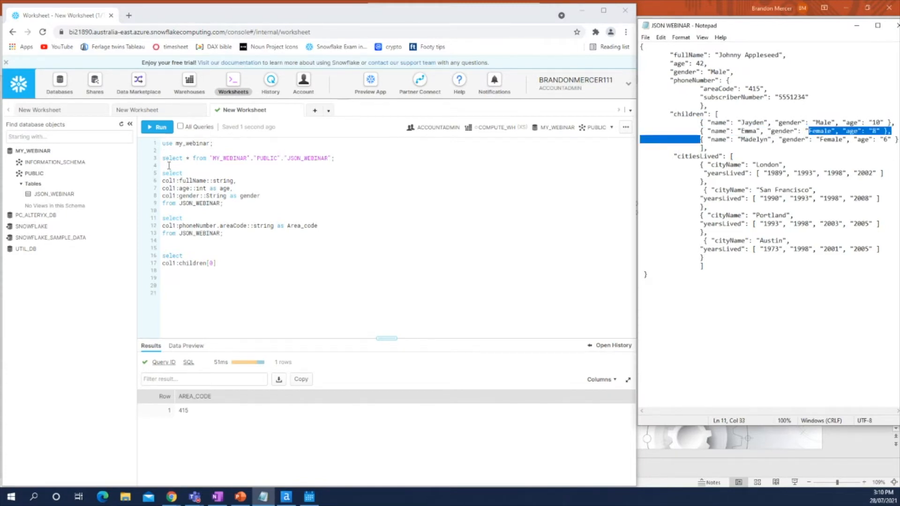
pyautogui.click(218, 263)
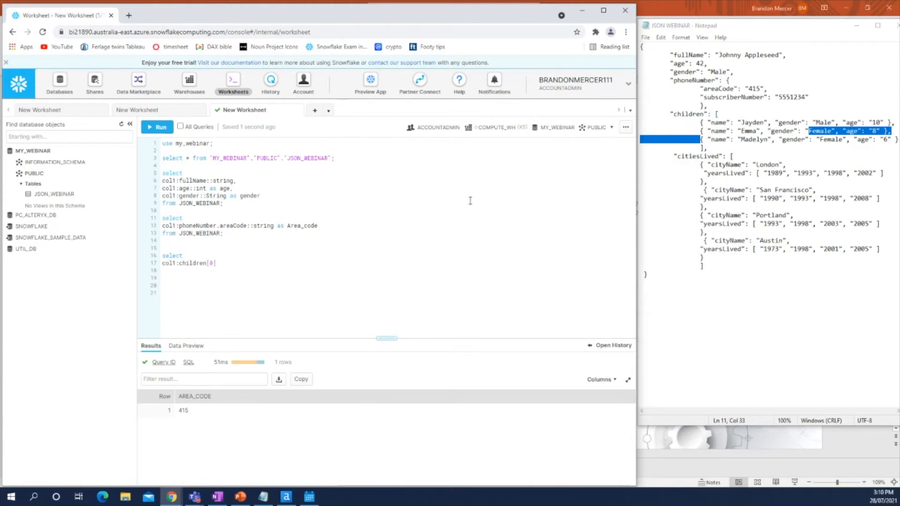
pyautogui.write('.')
pyautogui.moveTo(714, 122); pyautogui.dragTo(763, 124)
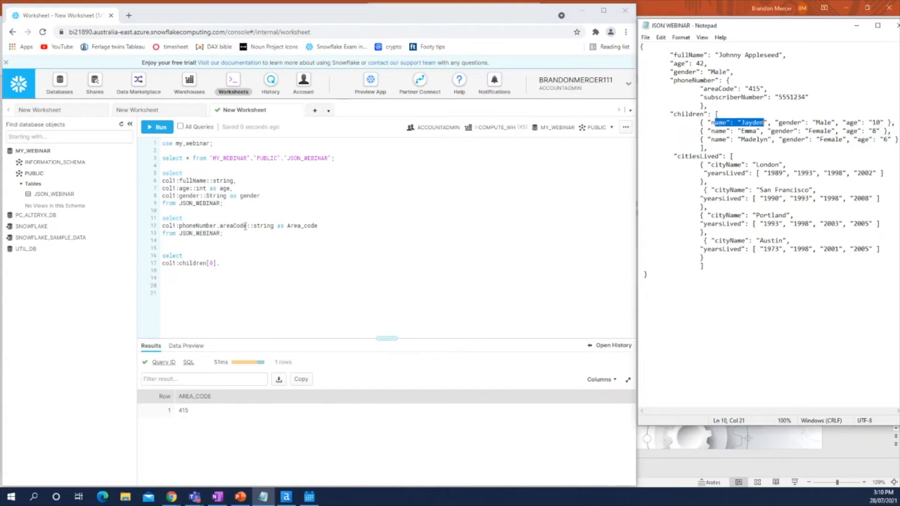
pyautogui.click(239, 263)
pyautogui.write('nam')
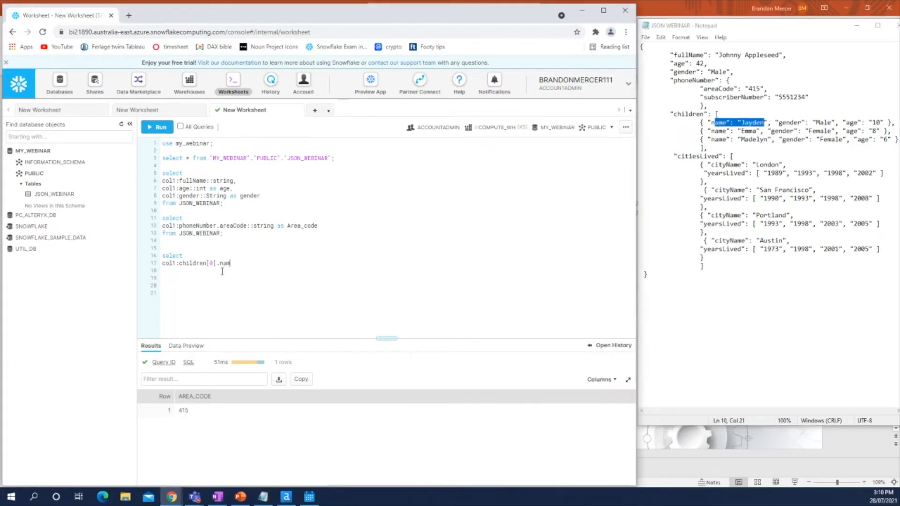
pyautogui.write('e')
pyautogui.press('Return')
pyautogui.write('from JSON_WEBINAR;')
pyautogui.click(158, 127)
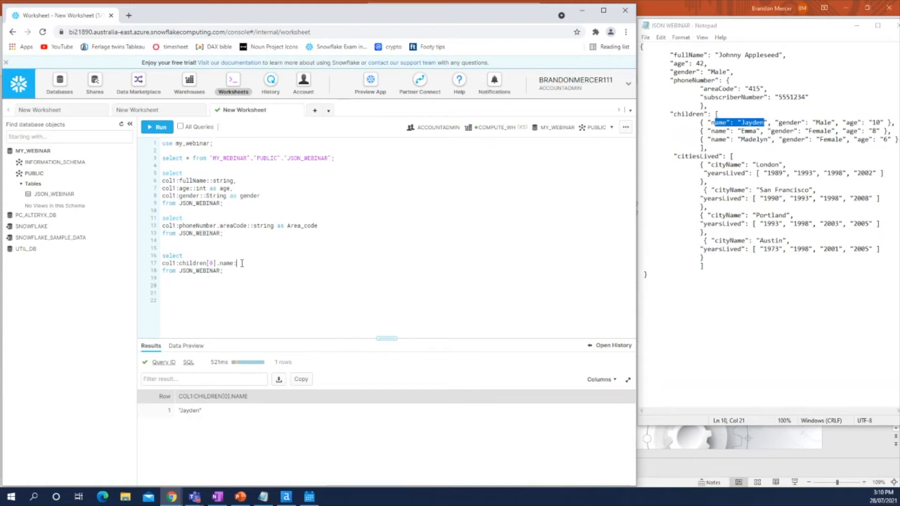
# Cast col1:children[0].name with ::string, rerun the query, and add blank lines beneath it.
pyautogui.write('::string')
pyautogui.click(157, 127)
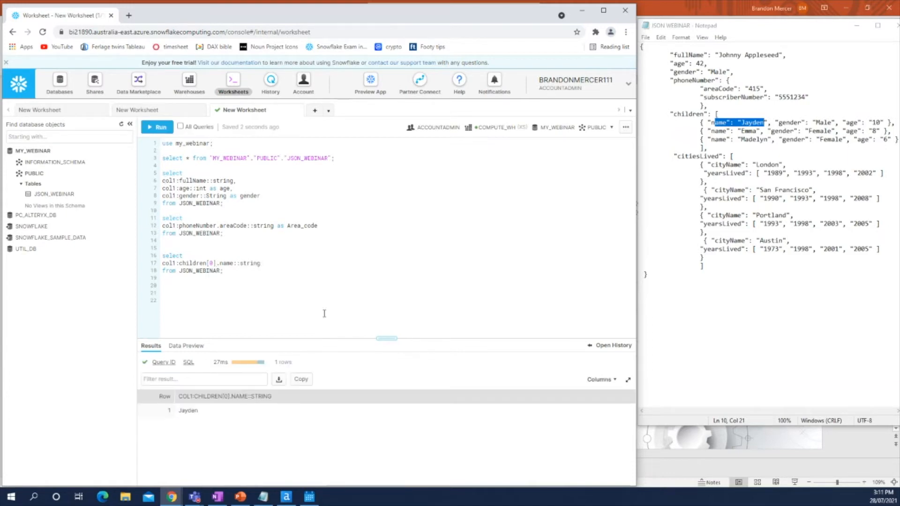
pyautogui.press('Return')
pyautogui.press('Return')
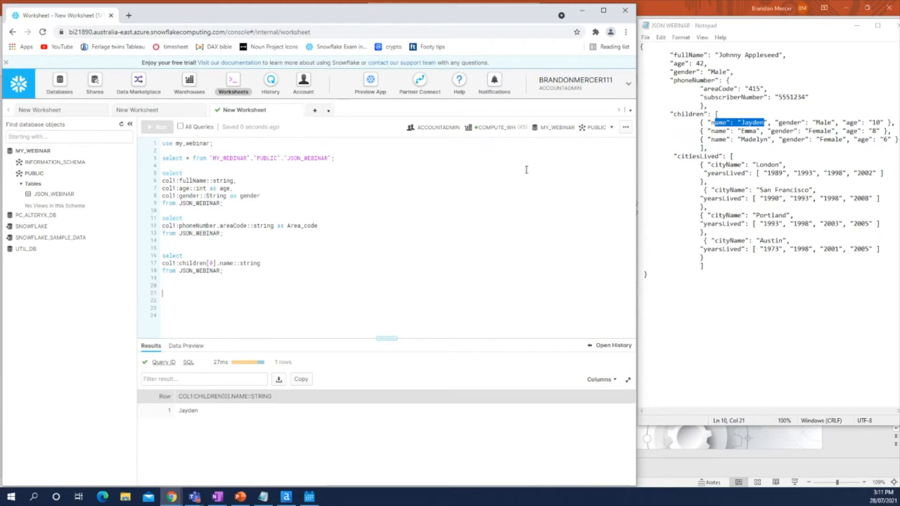
# Start another select statement below the children query with f.value:name::string as child_name as its first column, followed by a comma.
pyautogui.moveTo(670, 115); pyautogui.dragTo(709, 116)
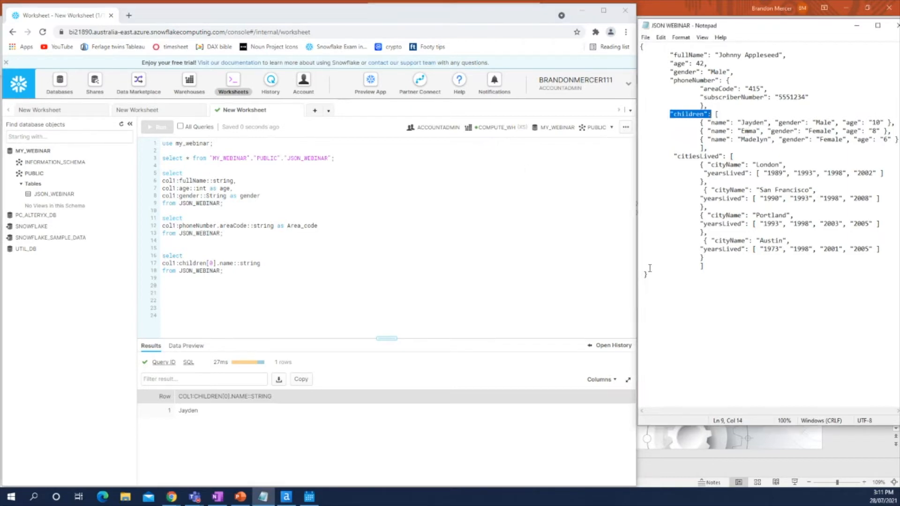
pyautogui.click(211, 263)
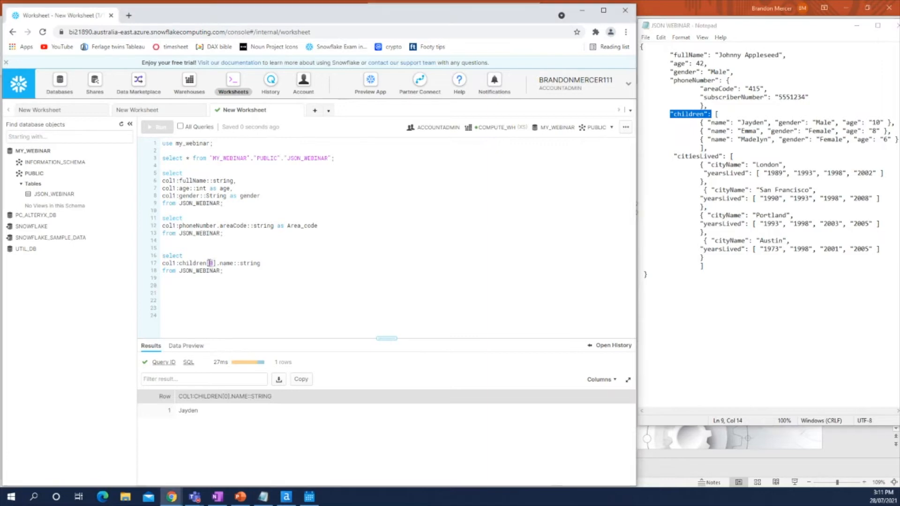
pyautogui.click(219, 280)
pyautogui.press('Return')
pyautogui.press('Return')
pyautogui.write('se')
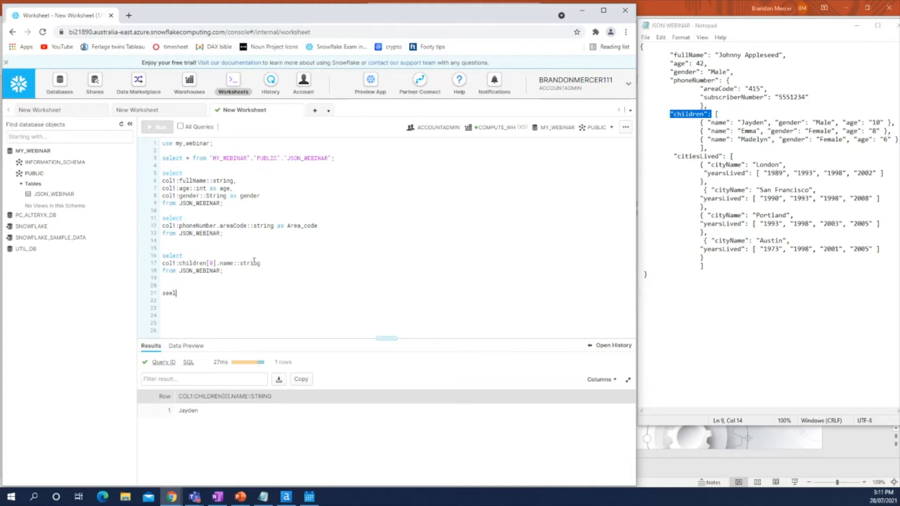
pyautogui.write('lect ')
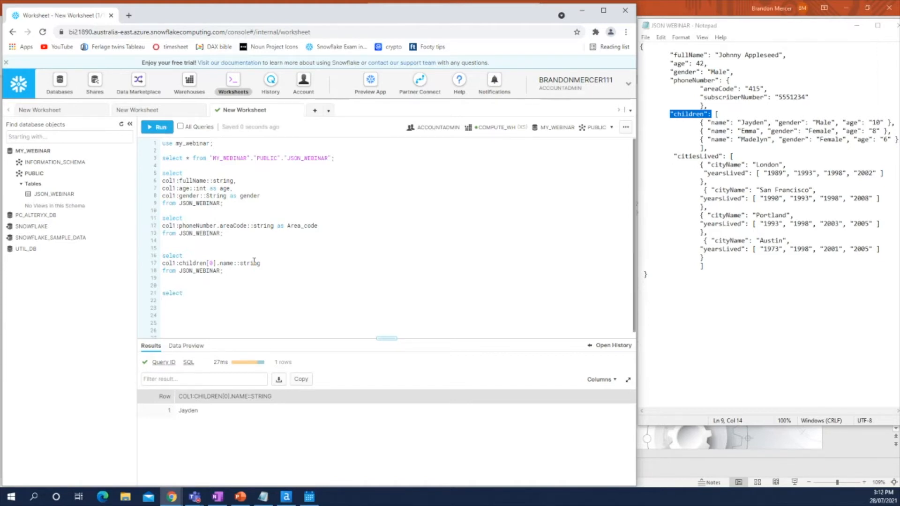
pyautogui.write('f')
pyautogui.write('.value')
pyautogui.write(':name::string')
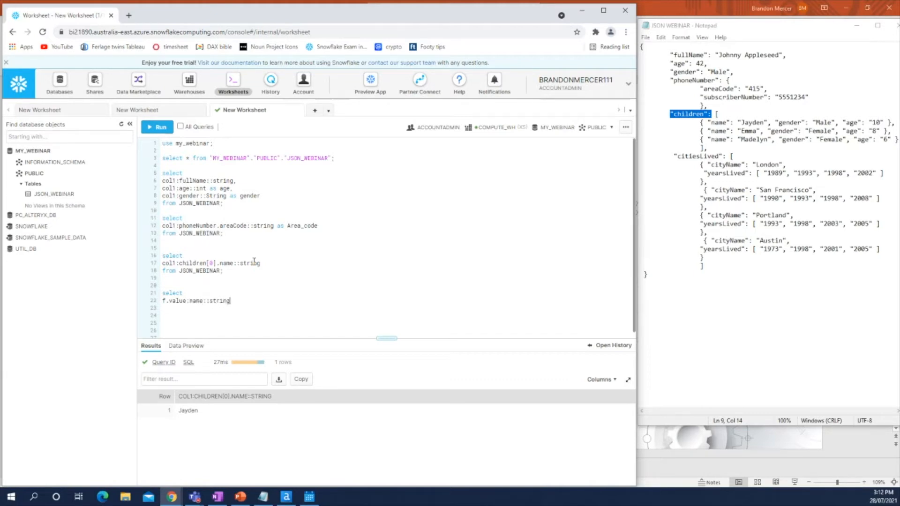
pyautogui.write(' as child_name,')
# Add f.value:gender::string as gen as the second column, followed by a comma.
pyautogui.press('Return')
pyautogui.write('f.value')
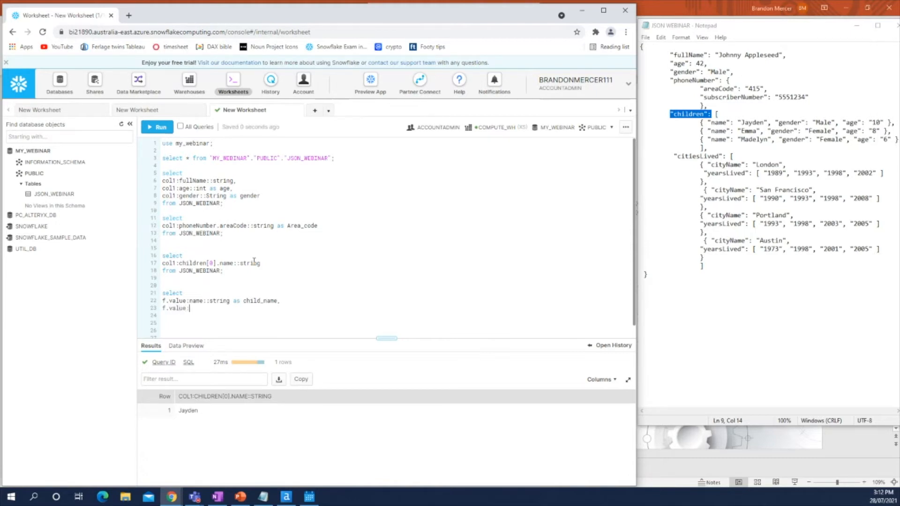
pyautogui.write(':gender::')
pyautogui.moveTo(781, 123); pyautogui.dragTo(833, 127)
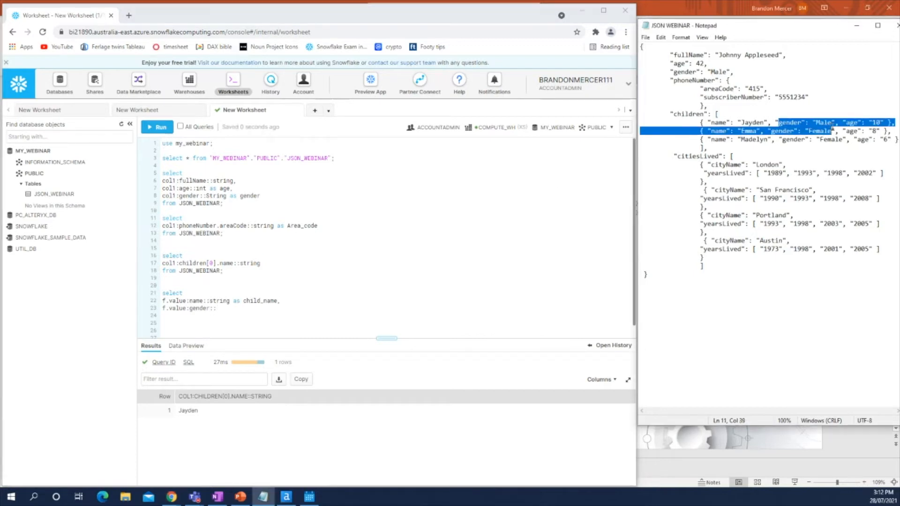
pyautogui.click(715, 123)
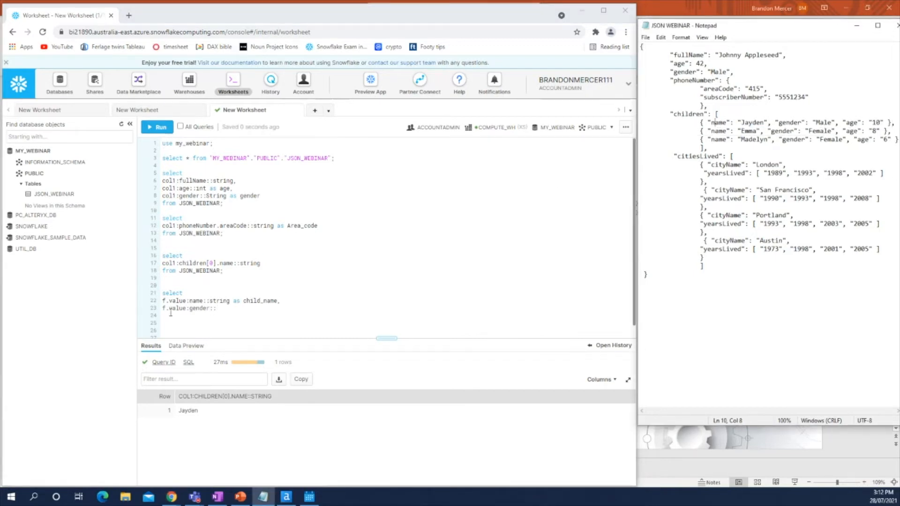
pyautogui.click(235, 309)
pyautogui.write('stri')
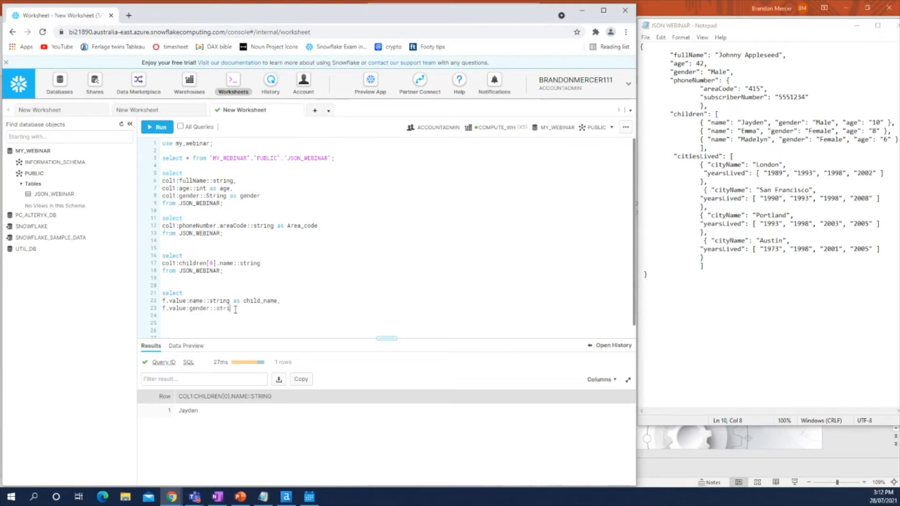
pyautogui.write('ng as gen, ')
# Add f.value:age::string as age as the third column of the select statement.
pyautogui.write('f.')
pyautogui.write('value')
pyautogui.write(':age')
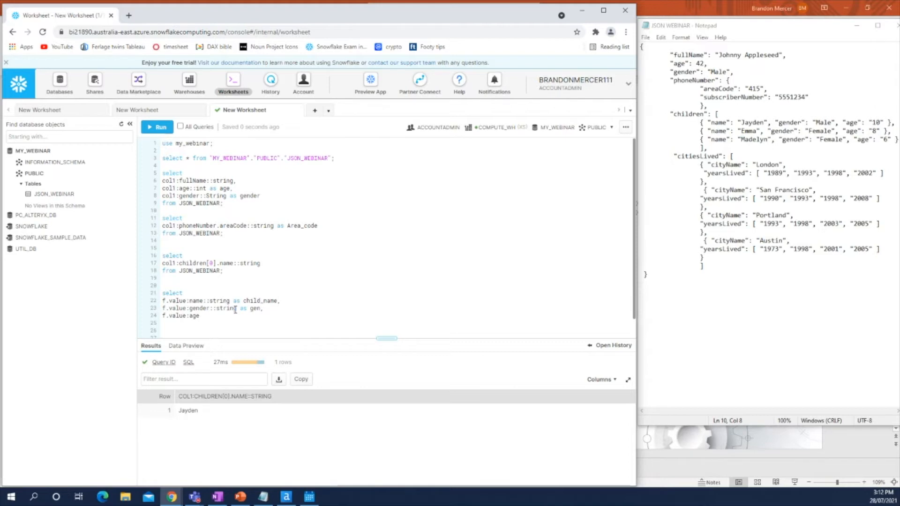
pyautogui.write('::string as age')
# Add the clause from JSON_WEBINAR, ending in a comma, below the three f.value columns.
pyautogui.press('Return')
pyautogui.write('from JSO')
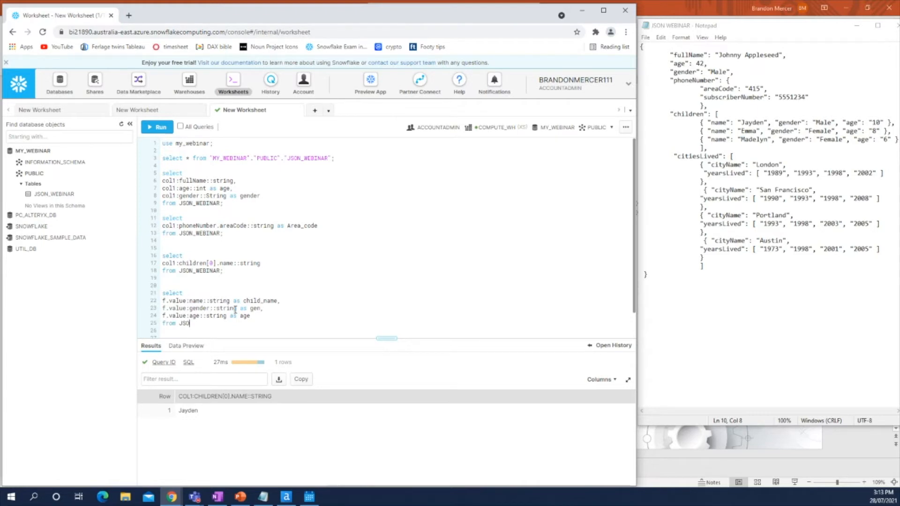
pyautogui.write('N_WEBU')
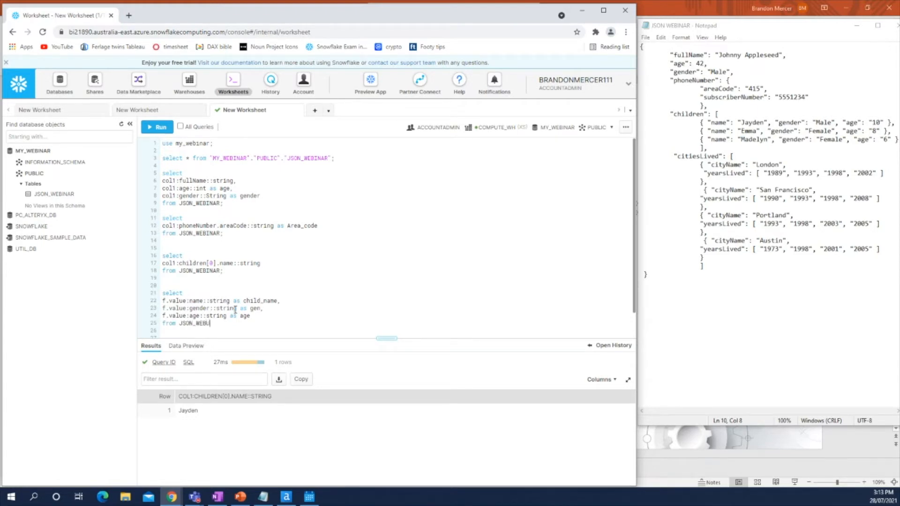
pyautogui.press('BackSpace')
pyautogui.write('INAR,')
# Complete the children query with table(flatten(col1:children)) f; below the from JSON_WEBINAR line and run it.
pyautogui.scroll(-2, 296, 291)
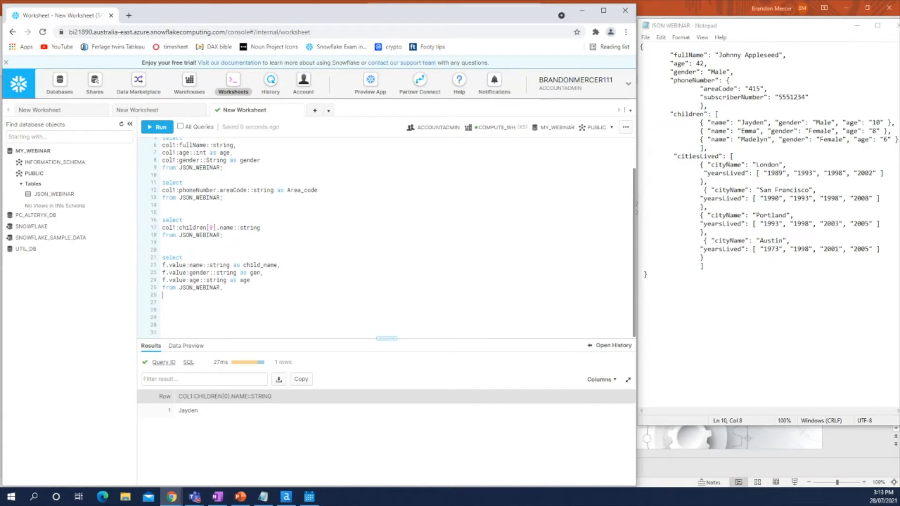
pyautogui.press('Return')
pyautogui.write('tab')
pyautogui.write('le(')
pyautogui.write('fla')
pyautogui.write('tten')
pyautogui.write('(col')
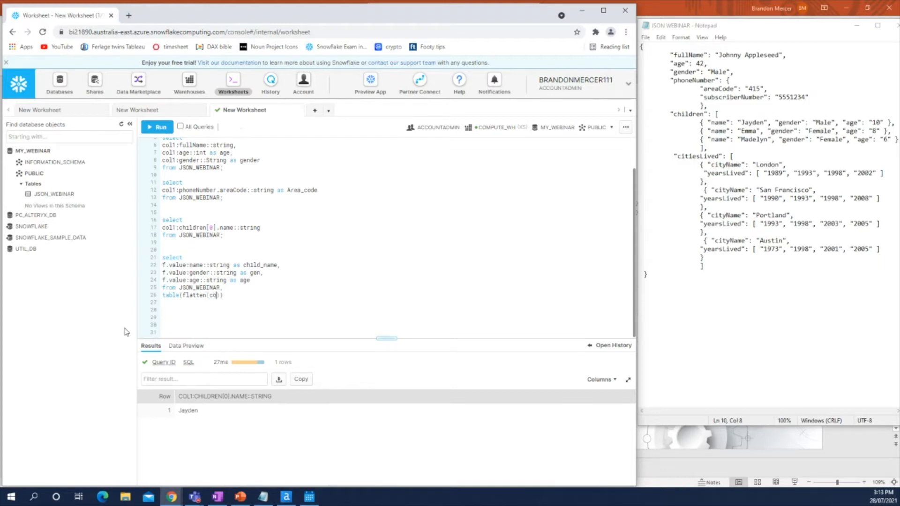
pyautogui.write('1:children')
pyautogui.press('End')
pyautogui.write('f;')
pyautogui.click(158, 130)
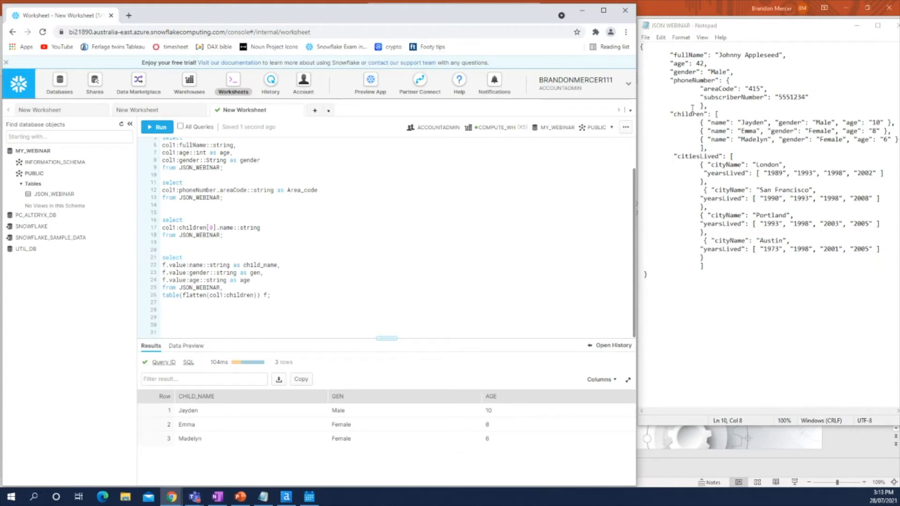
# Compare the query results with the children array in the JSON file and trace the f alias and value keyword through the flatten query.
pyautogui.moveTo(699, 122); pyautogui.dragTo(894, 139)
pyautogui.click(322, 294)
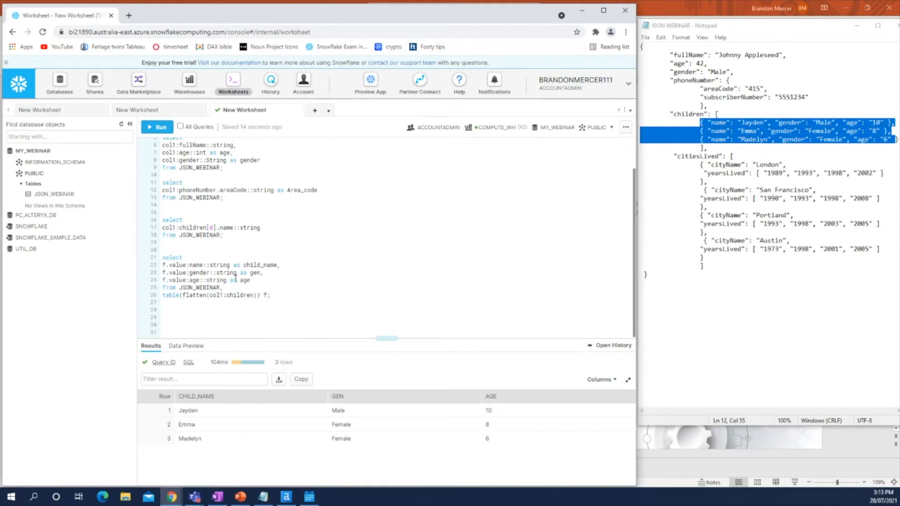
pyautogui.doubleClick(164, 266)
pyautogui.doubleClick(264, 295)
pyautogui.doubleClick(181, 265)
pyautogui.doubleClick(197, 265)
pyautogui.click(194, 312)
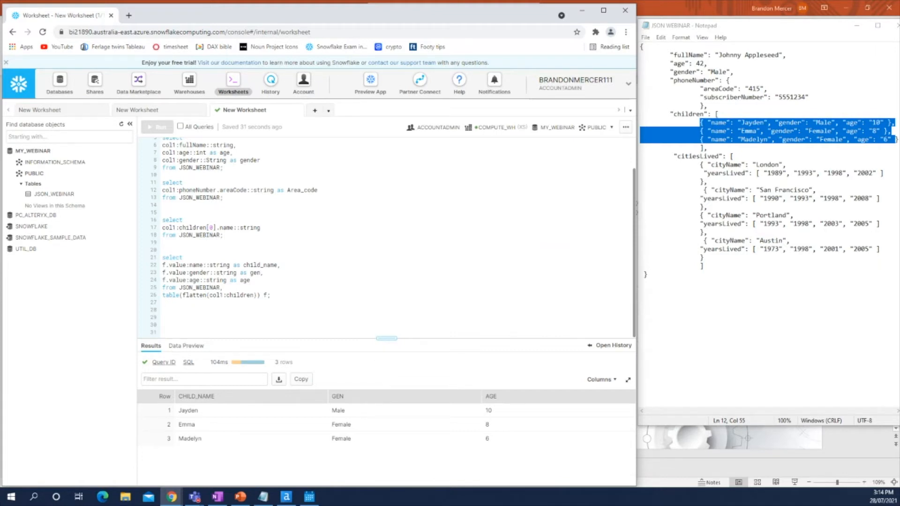
pyautogui.click(813, 141)
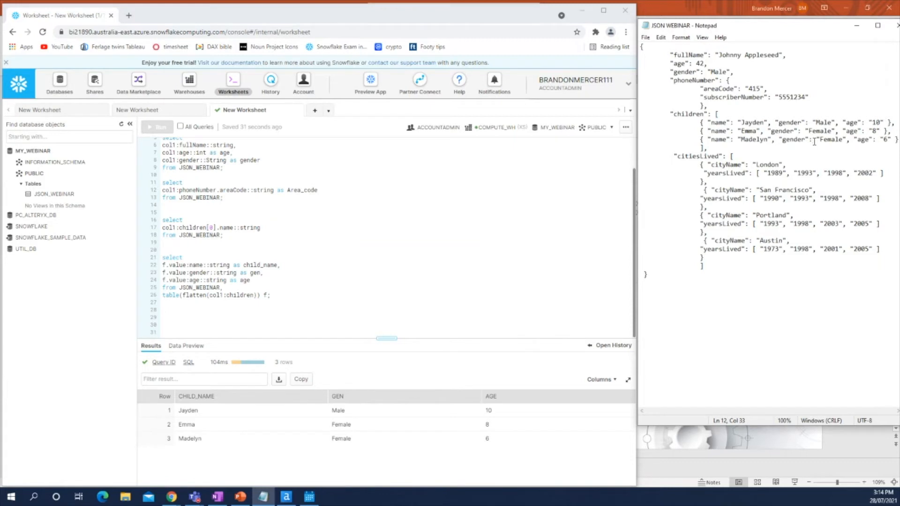
pyautogui.moveTo(689, 72); pyautogui.dragTo(832, 297)
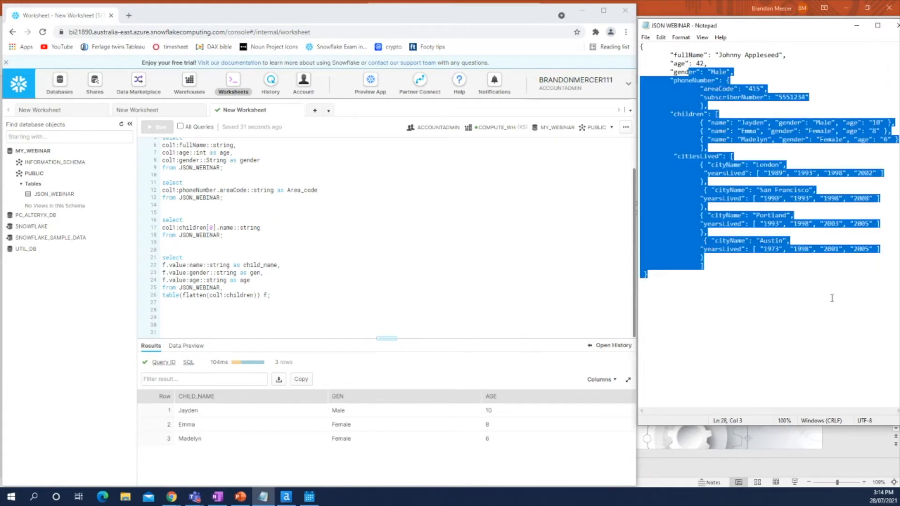
pyautogui.click(787, 215)
# Insert a block of blank lines below the children flatten query.
pyautogui.click(216, 310)
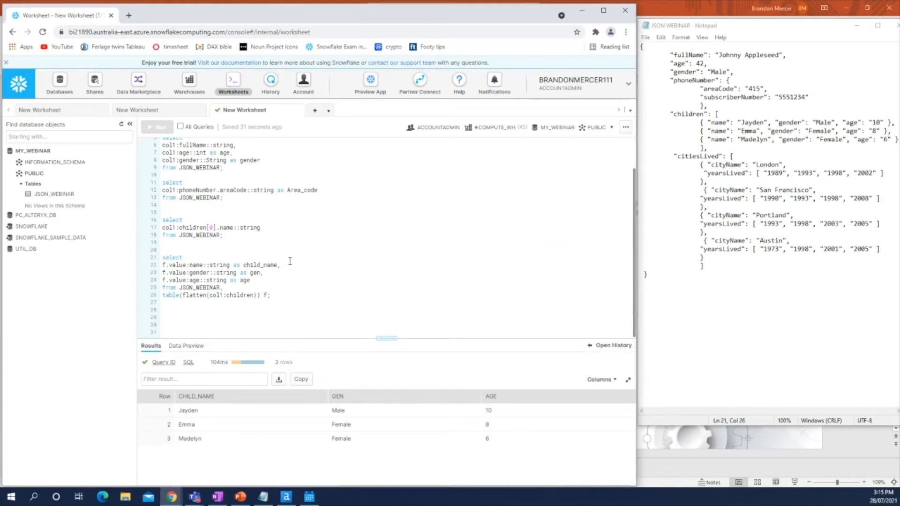
pyautogui.press('Return')
pyautogui.press('Return')
pyautogui.press('Return')
pyautogui.press('Return')
pyautogui.press('Return')
pyautogui.press('Return')
pyautogui.press('Return')
pyautogui.press('Return')
pyautogui.press('Return')
pyautogui.press('Return')
pyautogui.press('Return')
pyautogui.press('Return')
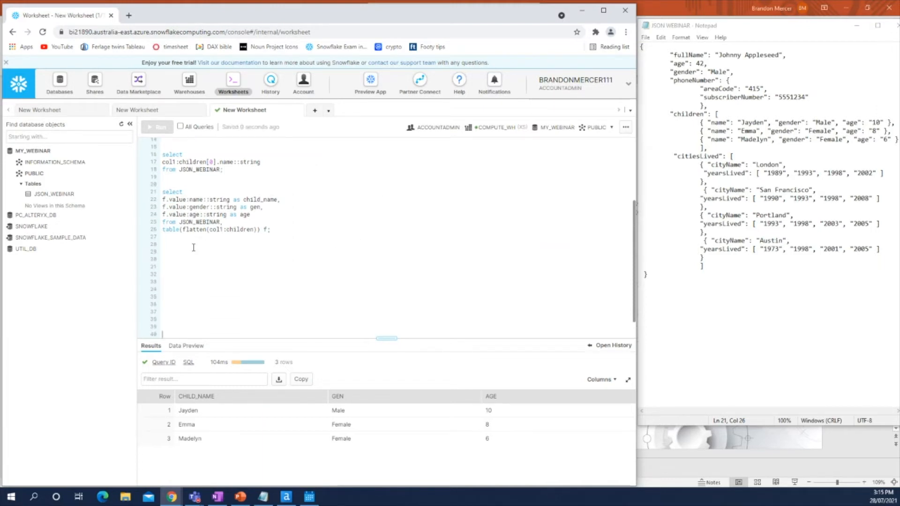
pyautogui.press('Return')
pyautogui.press('Return')
pyautogui.press('Return')
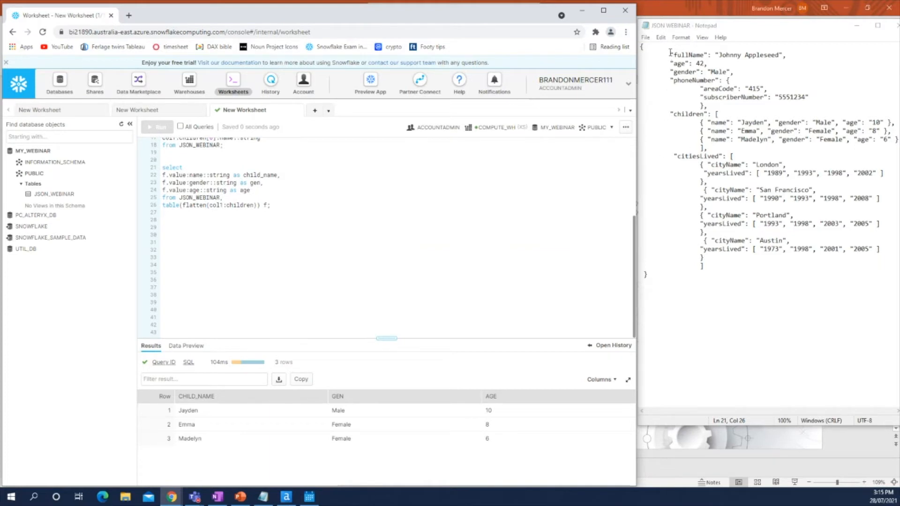
# Examine the JSON file's nesting, from the phoneNumber object and children array to citiesLived and the yearsLived array inside each city.
pyautogui.moveTo(670, 53); pyautogui.dragTo(809, 97)
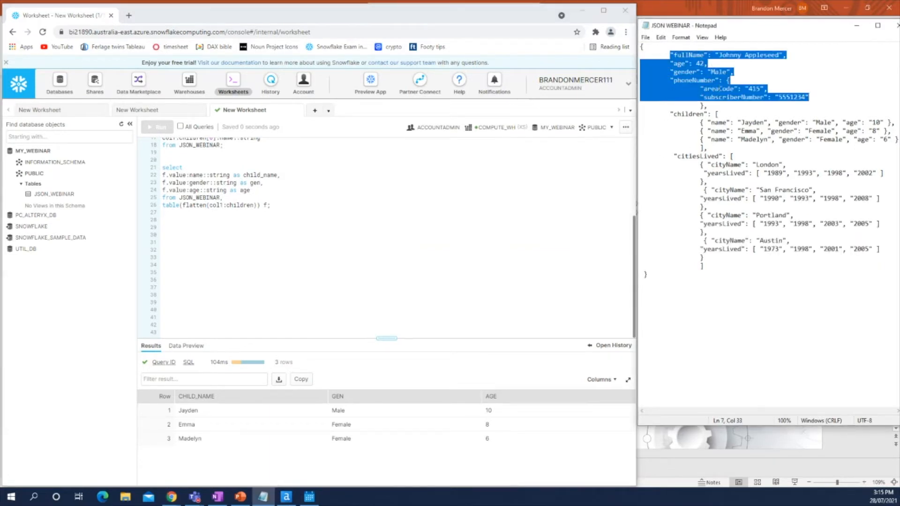
pyautogui.click(707, 89)
pyautogui.moveTo(700, 89); pyautogui.dragTo(821, 99)
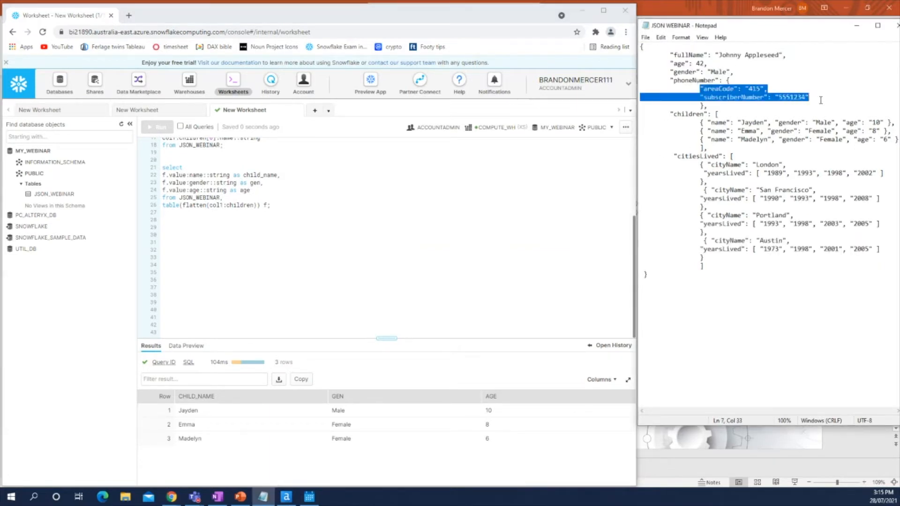
pyautogui.click(715, 113)
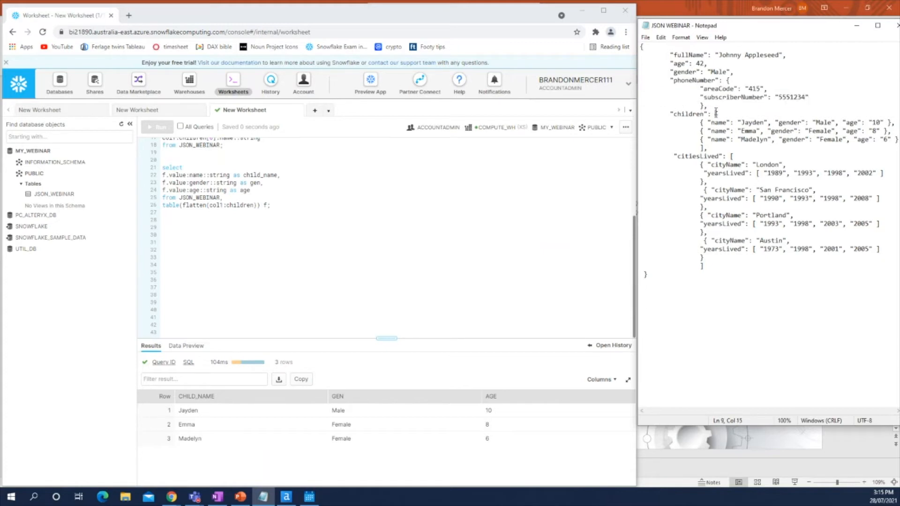
pyautogui.doubleClick(703, 147)
pyautogui.moveTo(704, 123); pyautogui.dragTo(774, 132)
pyautogui.click(783, 140)
pyautogui.click(731, 156)
pyautogui.doubleClick(702, 266)
pyautogui.moveTo(701, 165); pyautogui.dragTo(881, 174)
pyautogui.click(776, 173)
pyautogui.moveTo(757, 173); pyautogui.dragTo(884, 173)
pyautogui.click(795, 190)
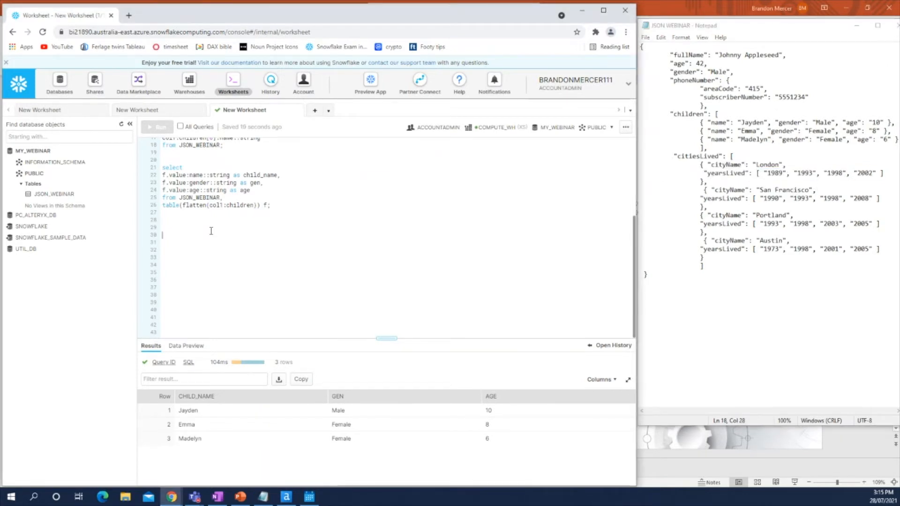
# Start a new select statement a few lines below the children flatten query.
pyautogui.write('select')
pyautogui.press('BackSpace')
pyautogui.press('BackSpace')
pyautogui.write('ect')
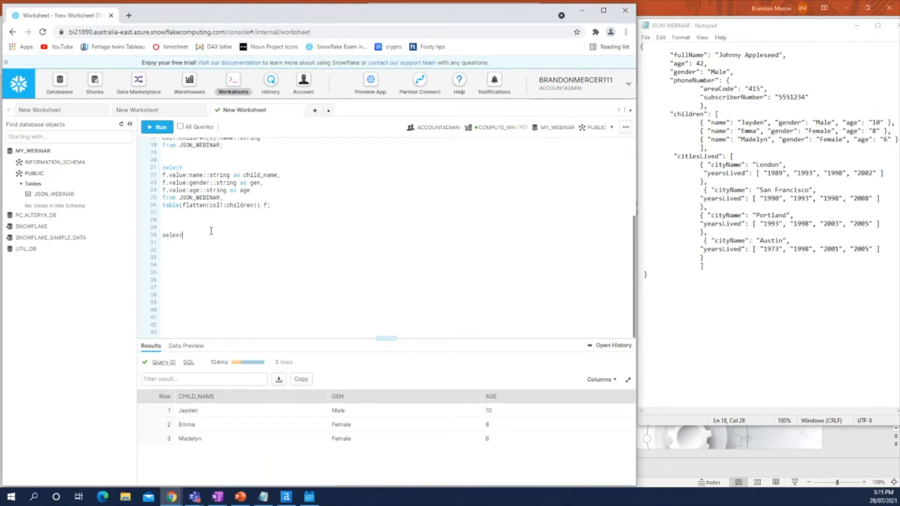
pyautogui.write('ct')
pyautogui.press('Return')
# Add col1:fullName::string as parent_name as the first column of the new select statement, followed by a comma.
pyautogui.write('col')
pyautogui.write('1:full')
pyautogui.write('Name')
pyautogui.write('::stirng')
pyautogui.press('BackSpace')
pyautogui.press('BackSpace')
pyautogui.write('ring as parent_name')
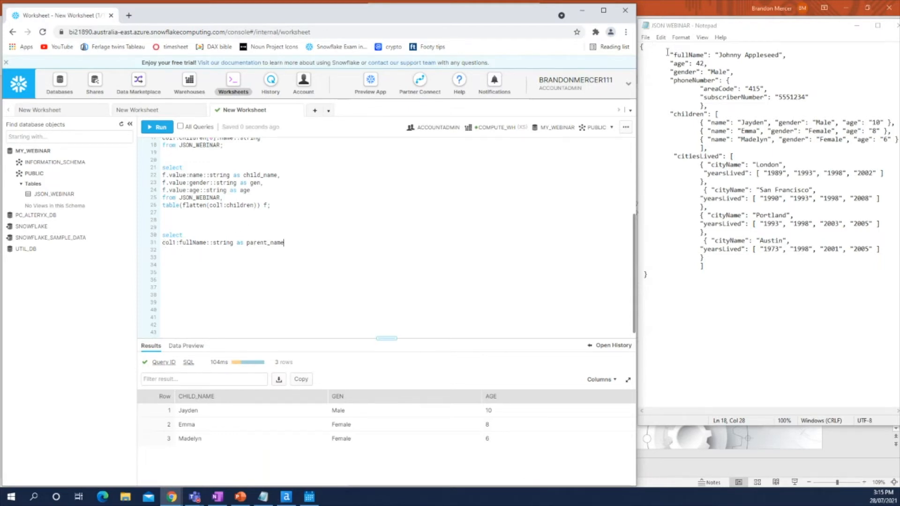
pyautogui.moveTo(669, 55); pyautogui.dragTo(705, 55)
pyautogui.click(288, 243)
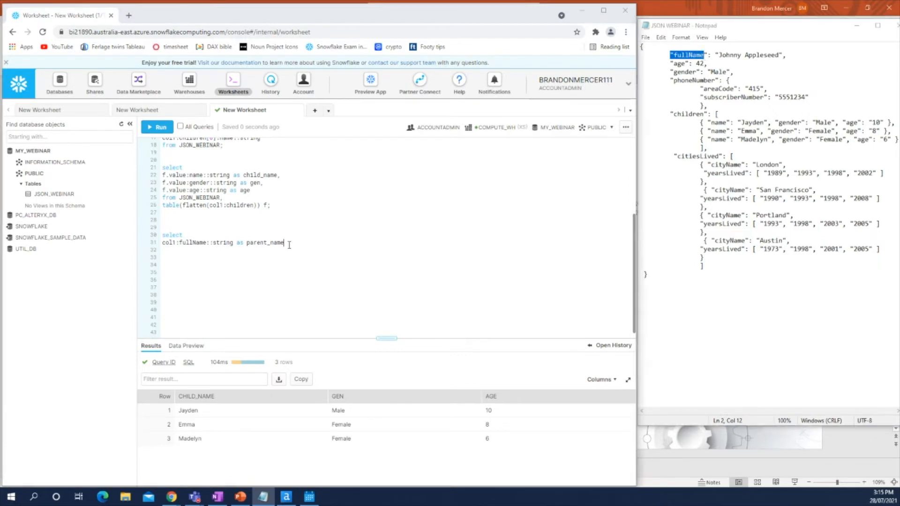
pyautogui.write(',')
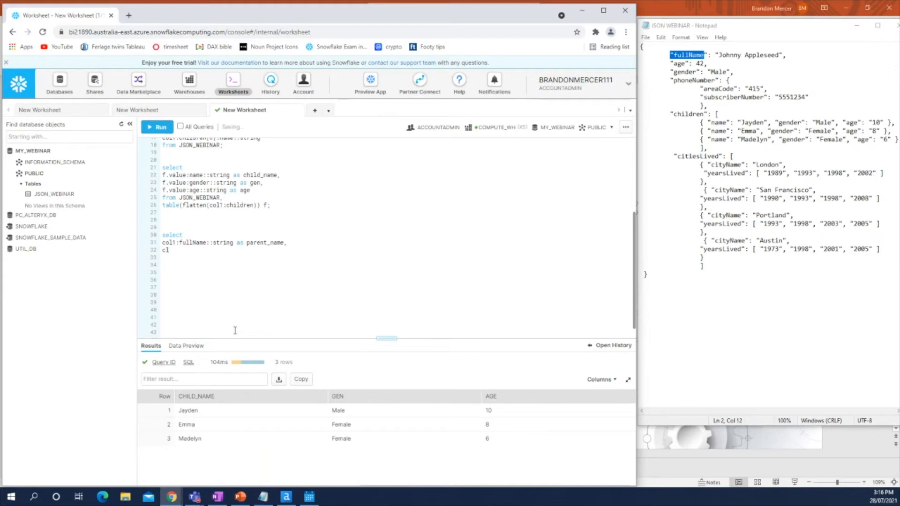
# Add cl.value:cityName::string as city_name as the second column, followed by a comma.
pyautogui.write('cl.value')
pyautogui.moveTo(712, 165); pyautogui.dragTo(758, 192)
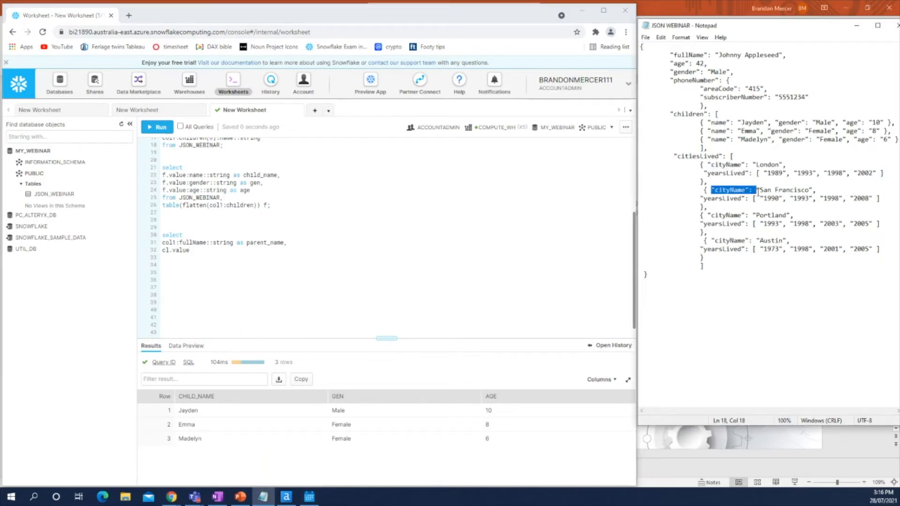
pyautogui.hotkey('alt', 'Tab')
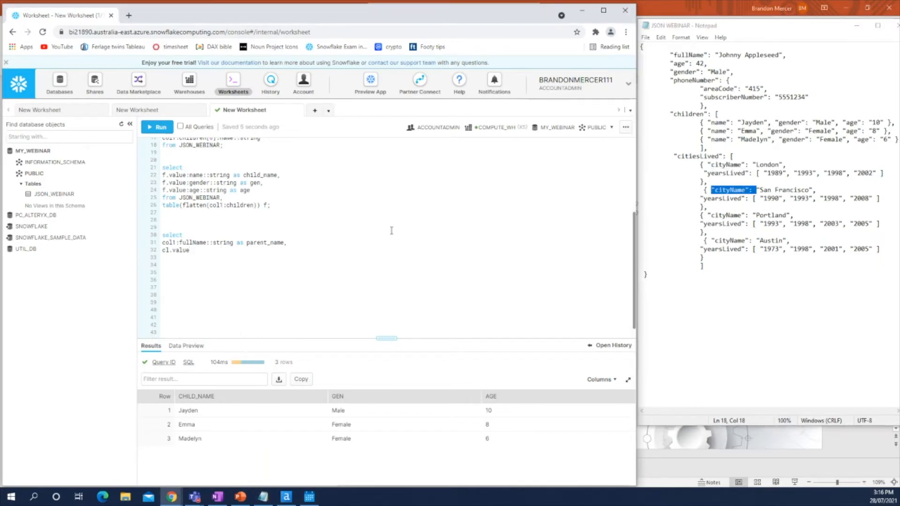
pyautogui.write(':cityName::strin')
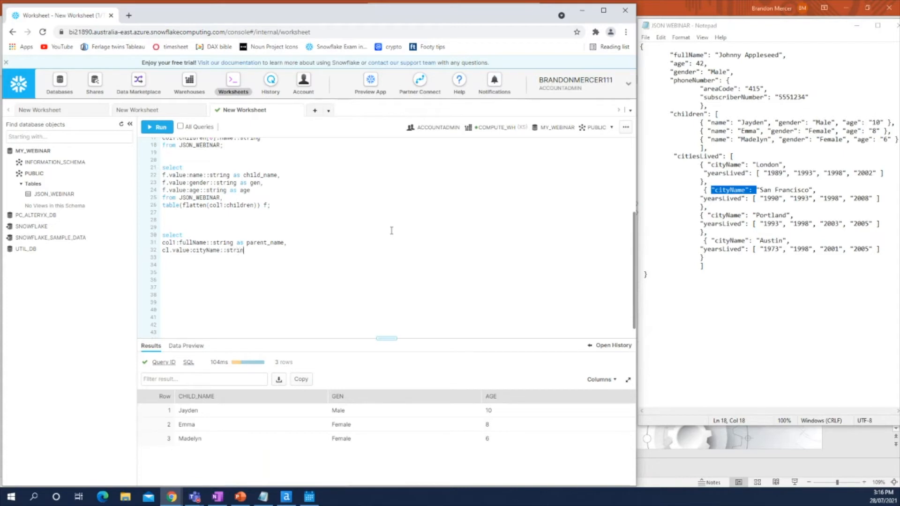
pyautogui.write('g as city_name')
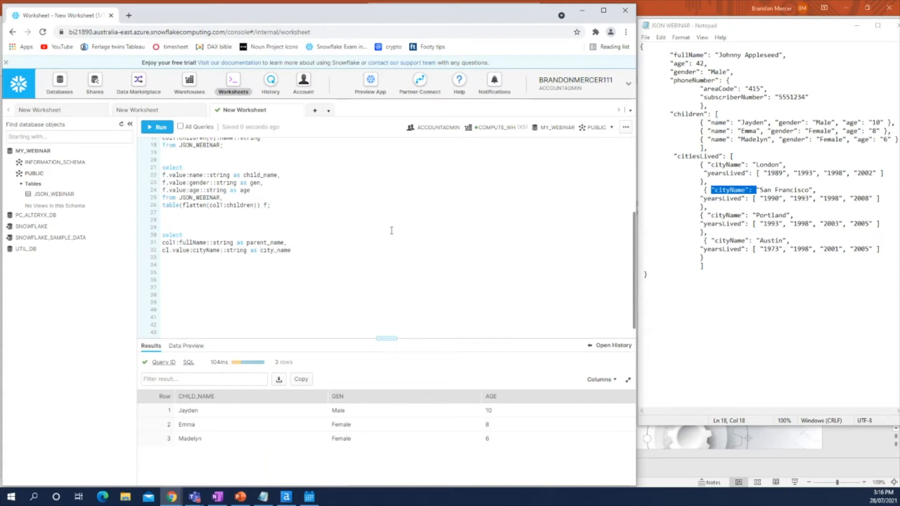
pyautogui.write(',')
pyautogui.press('Return')
# Check the yearsLived array in the JSON file and add yl.value::int as years_lived as the third column.
pyautogui.doubleClick(708, 173)
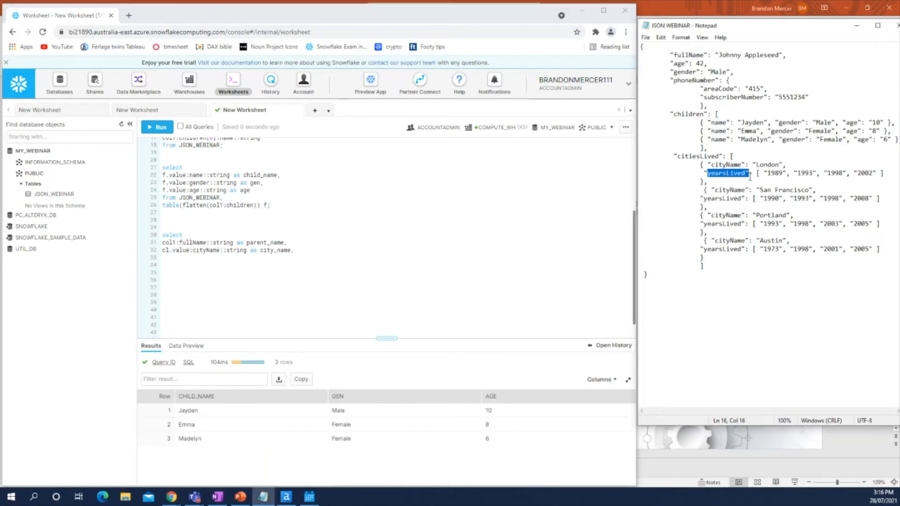
pyautogui.moveTo(752, 172); pyautogui.dragTo(873, 174)
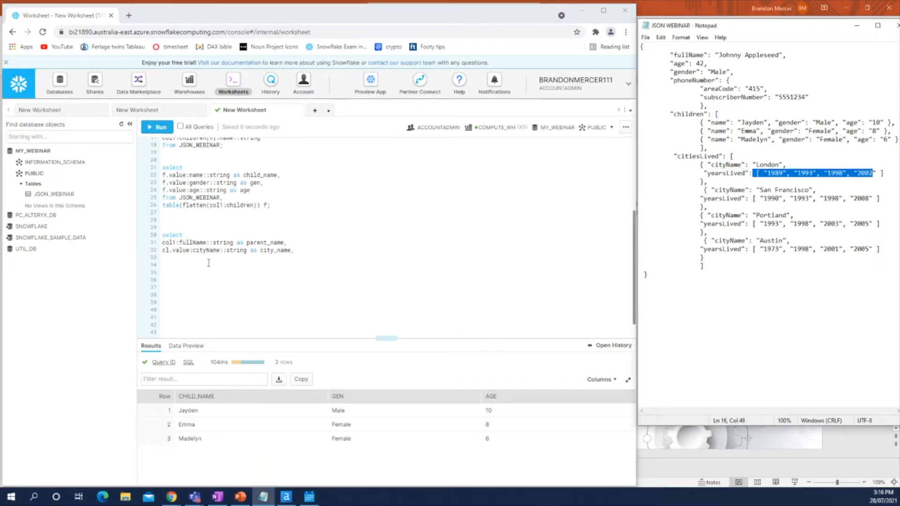
pyautogui.click(177, 266)
pyautogui.write('yl')
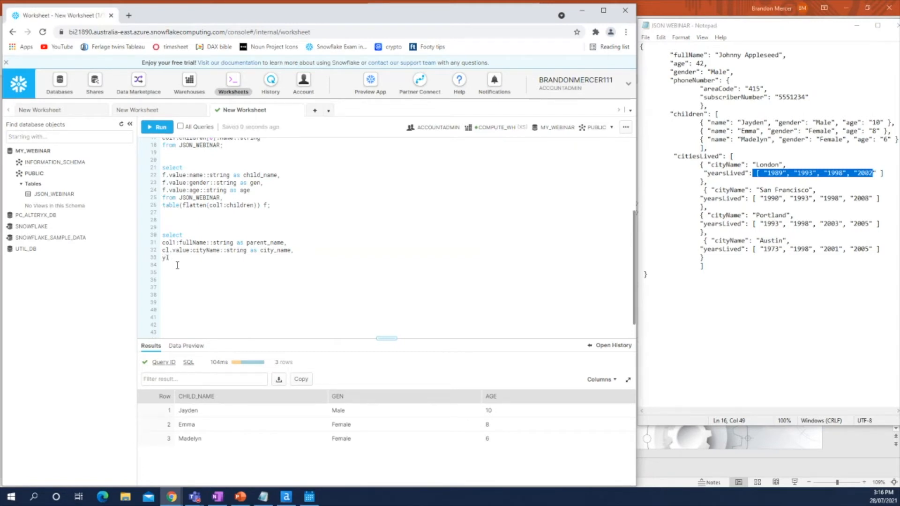
pyautogui.write('.value::int')
pyautogui.moveTo(678, 157); pyautogui.dragTo(892, 171)
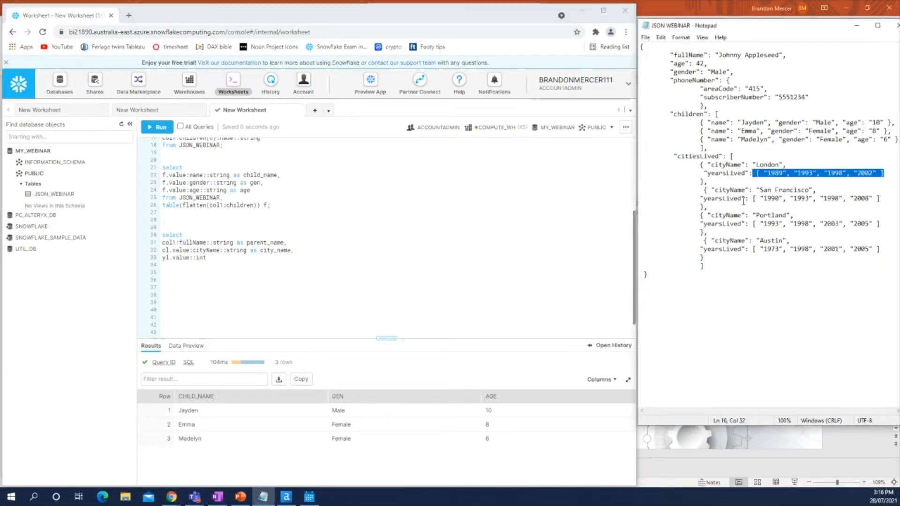
pyautogui.click(269, 258)
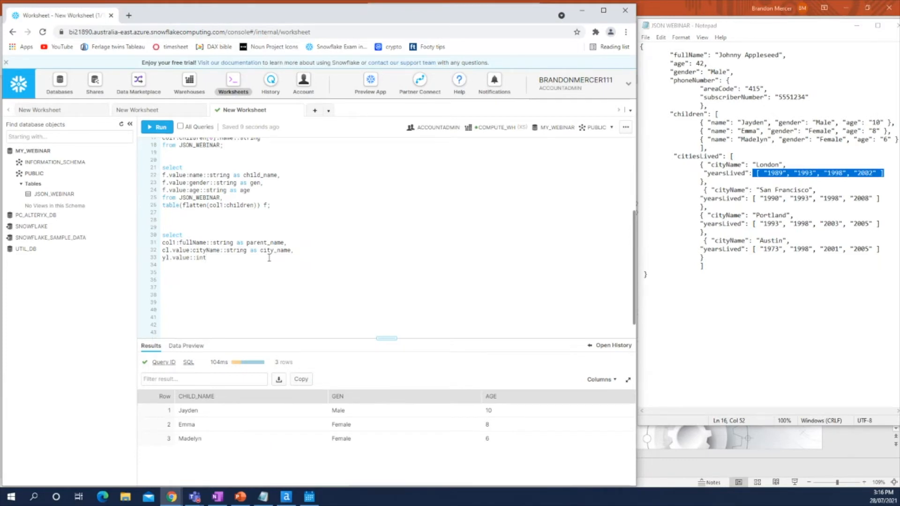
pyautogui.write('as years_lived')
# Add the clause from JSON_WEBINAR, ending in a comma, below the years_lived column.
pyautogui.press('Return')
pyautogui.write('from')
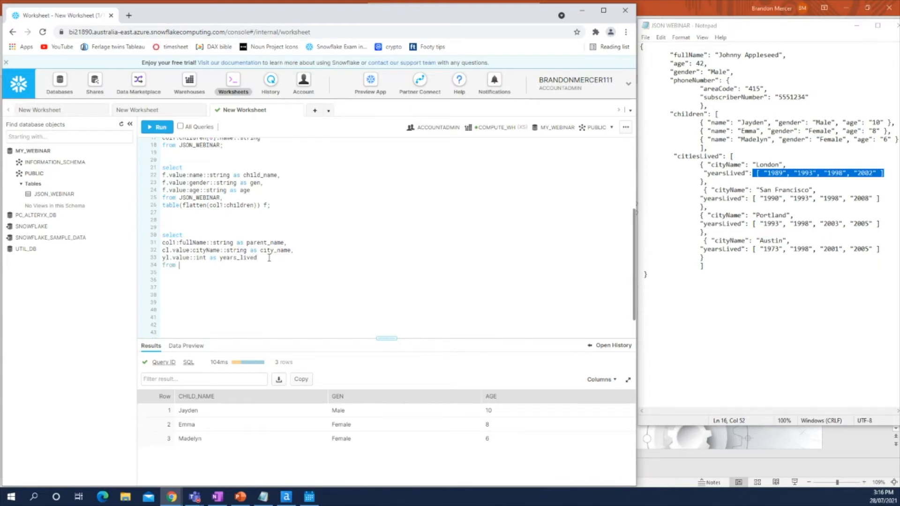
pyautogui.write(' JSON_WEBINAR,')
pyautogui.press('Return')
# Add table(flatten(col:citiesLived)) cl, as the next line of the from clause, checking it against the citiesLived entries in the JSON file.
pyautogui.write('table(flatten)')
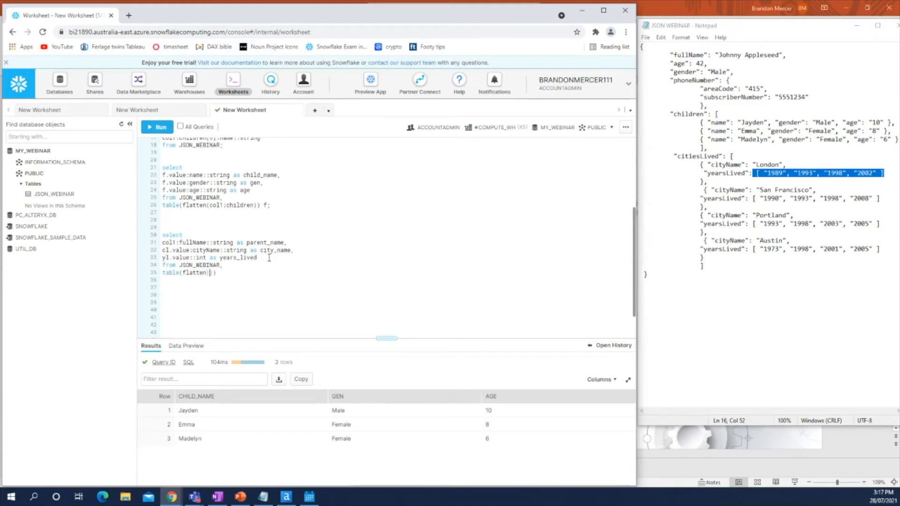
pyautogui.write('(col:citiesLived')
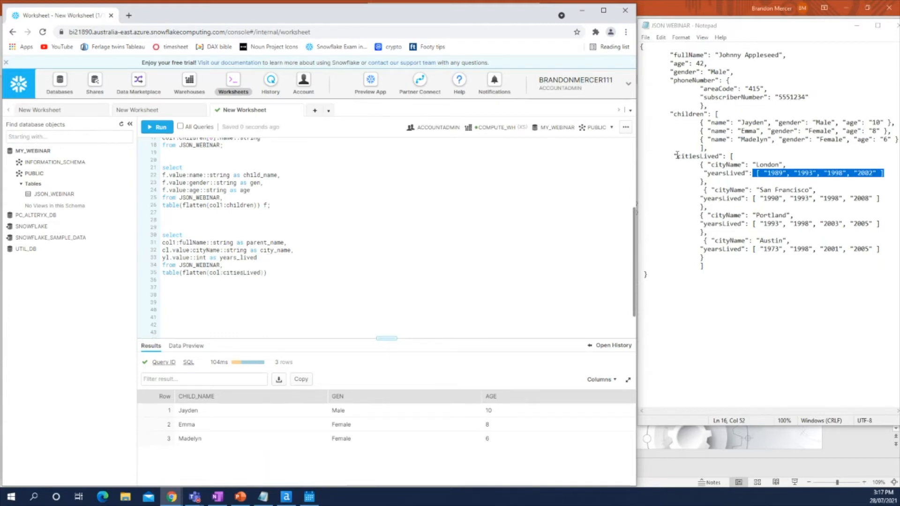
pyautogui.moveTo(677, 156); pyautogui.dragTo(889, 180)
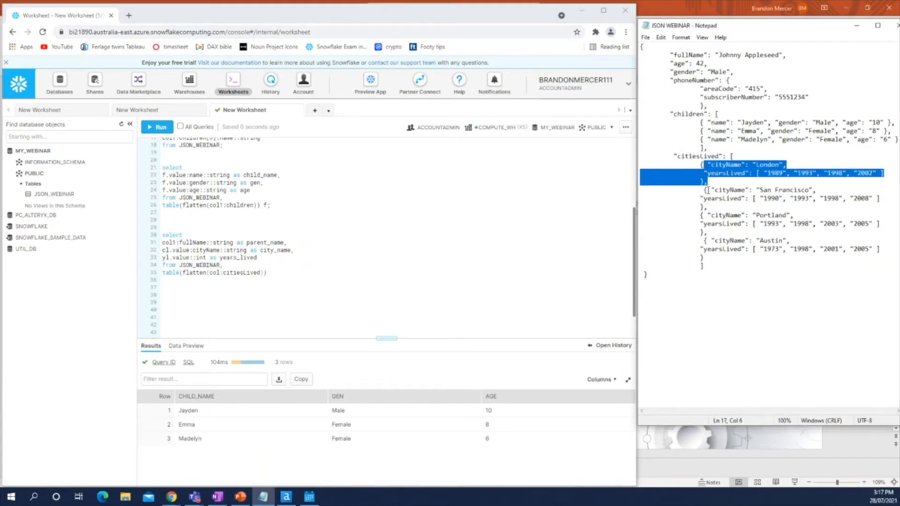
pyautogui.moveTo(706, 190); pyautogui.dragTo(723, 263)
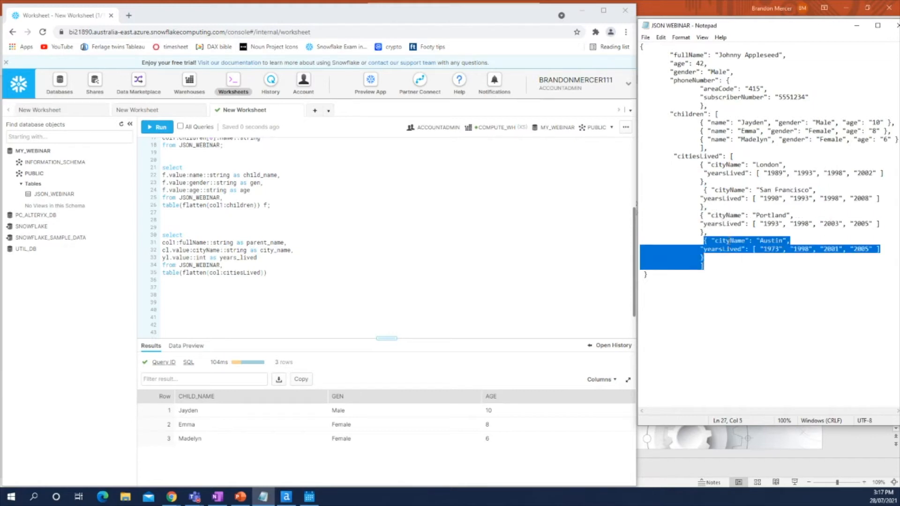
pyautogui.moveTo(701, 173); pyautogui.dragTo(886, 173)
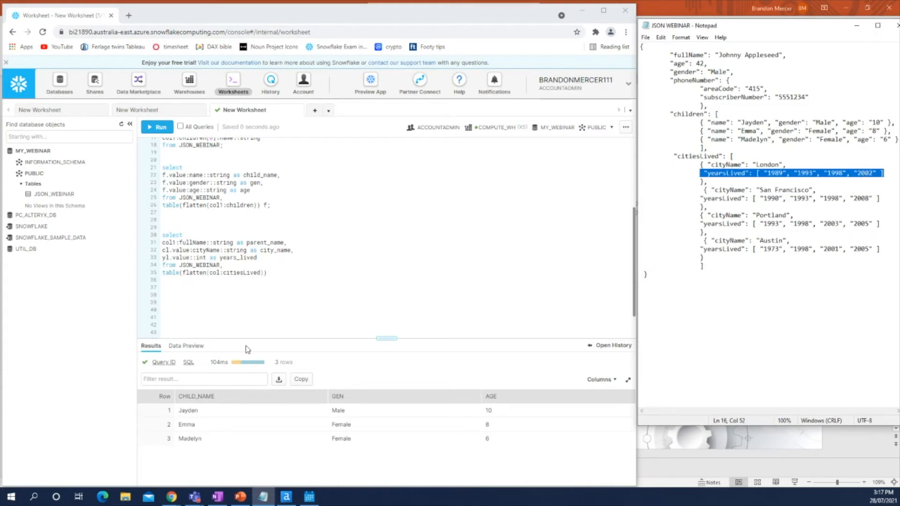
pyautogui.click(310, 273)
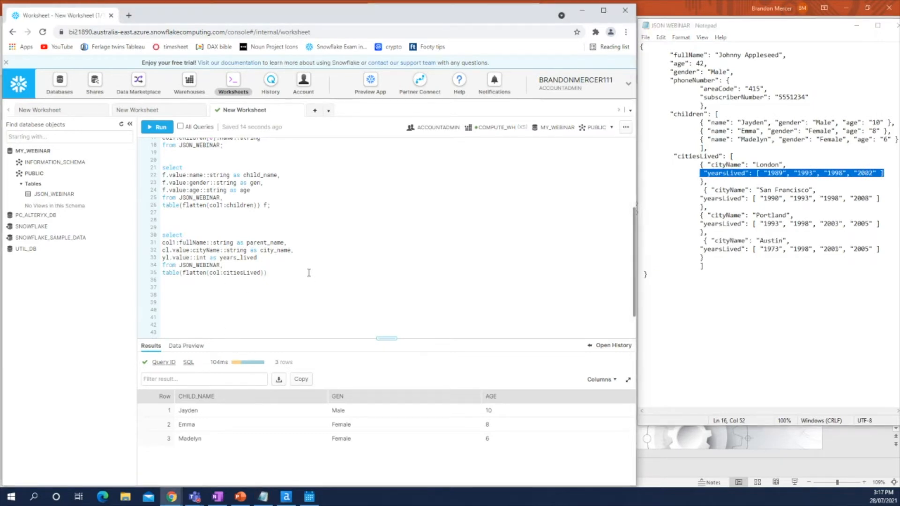
pyautogui.write('cl,')
pyautogui.press('Return')
pyautogui.moveTo(700, 165); pyautogui.dragTo(711, 184)
pyautogui.click(704, 192)
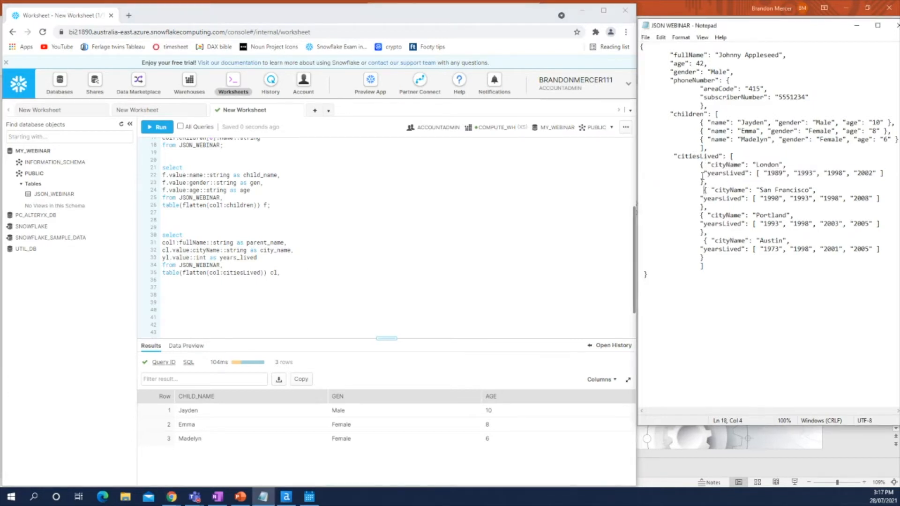
# Correct the citiesLived line to col1:citiesLived, add table(flatten(cl.value:yearsLived)) yl; as the last line, and run the query.
pyautogui.moveTo(703, 174); pyautogui.dragTo(887, 177)
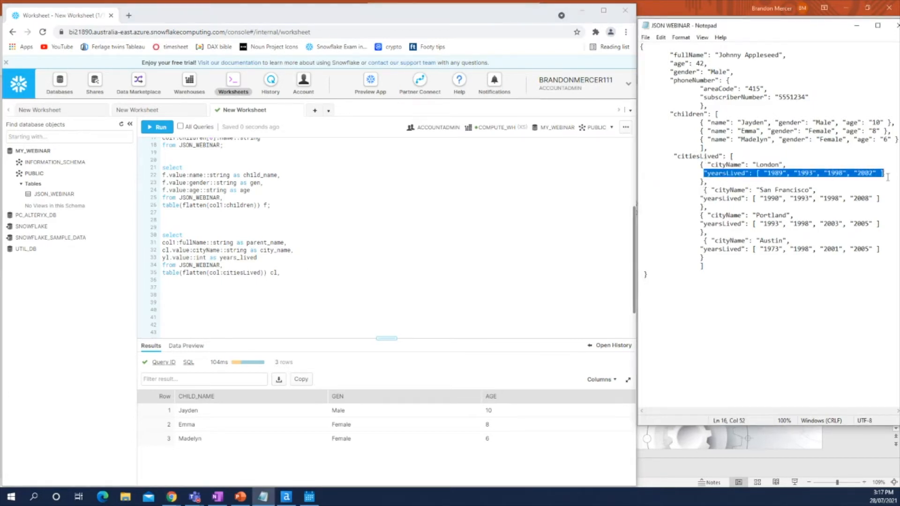
pyautogui.click(259, 282)
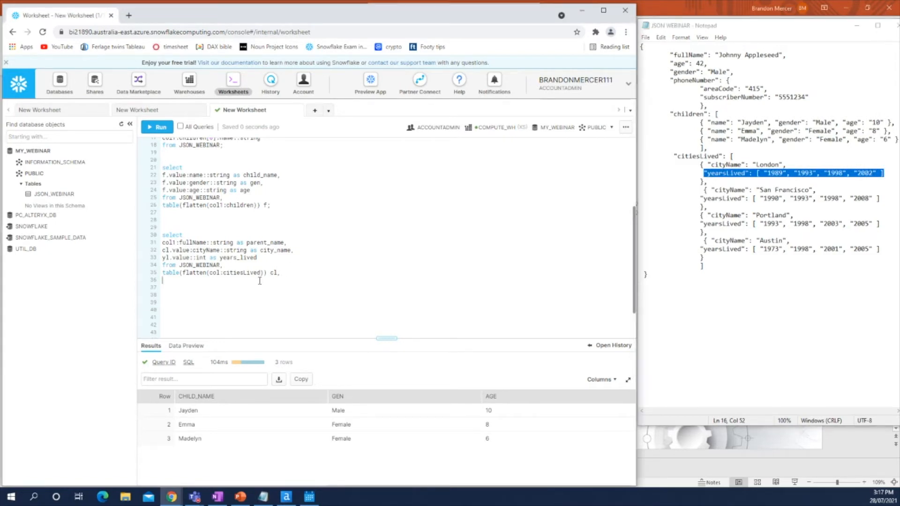
pyautogui.write('table(fla')
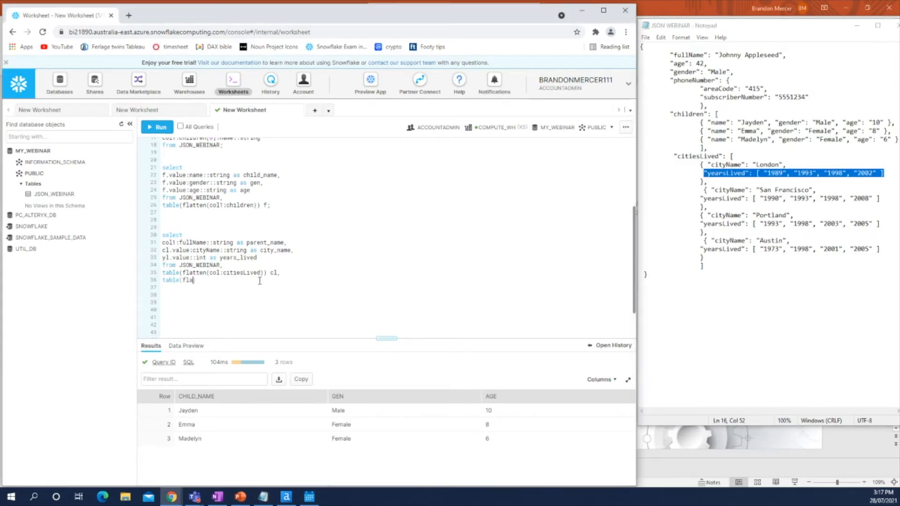
pyautogui.write('tten(cl')
pyautogui.write('.value')
pyautogui.moveTo(280, 272); pyautogui.dragTo(177, 273)
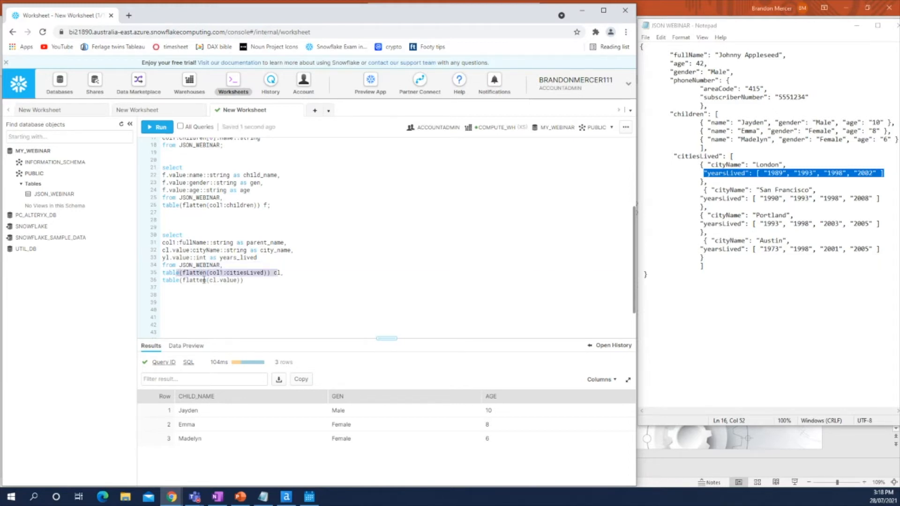
pyautogui.click(236, 280)
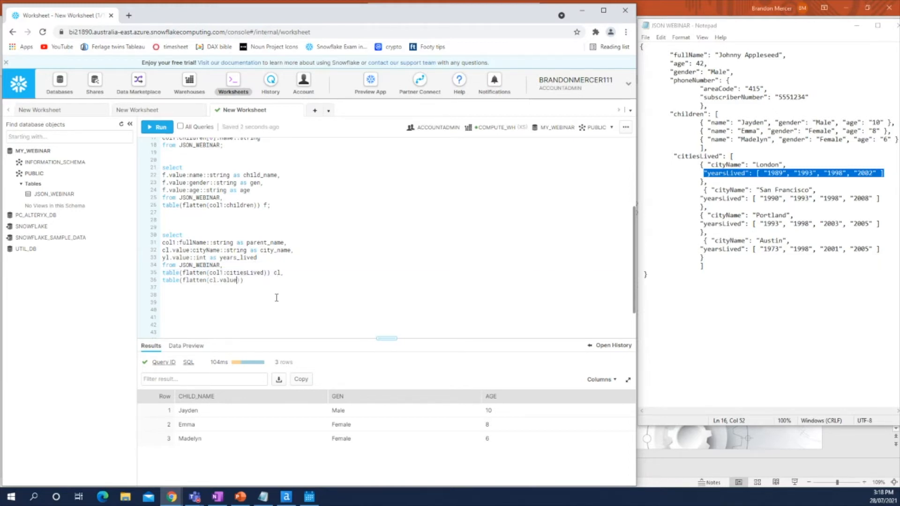
pyautogui.write(':yearsLived)) yl;')
pyautogui.click(156, 129)
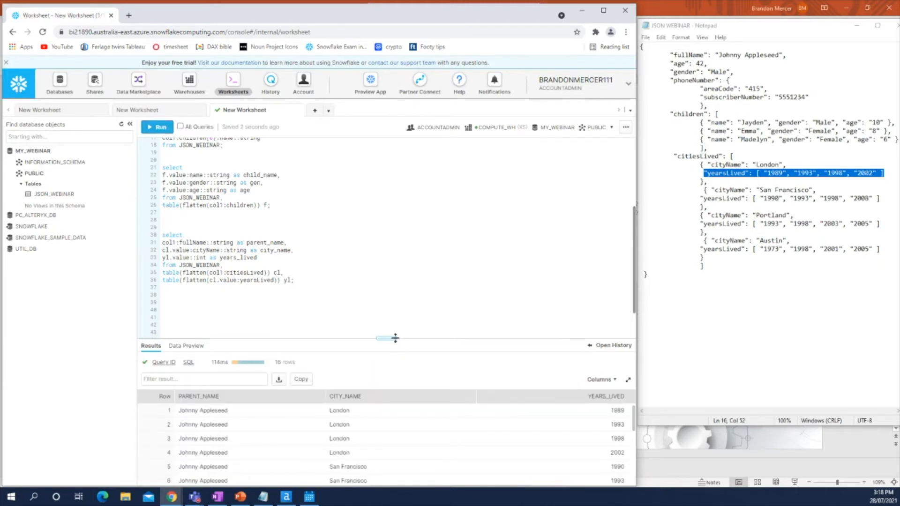
# Examine the parent name, city name and years lived rows of the query result in an enlarged window.
pyautogui.scroll(-2, 383, 402)
pyautogui.scroll(2, 383, 403)
pyautogui.click(602, 11)
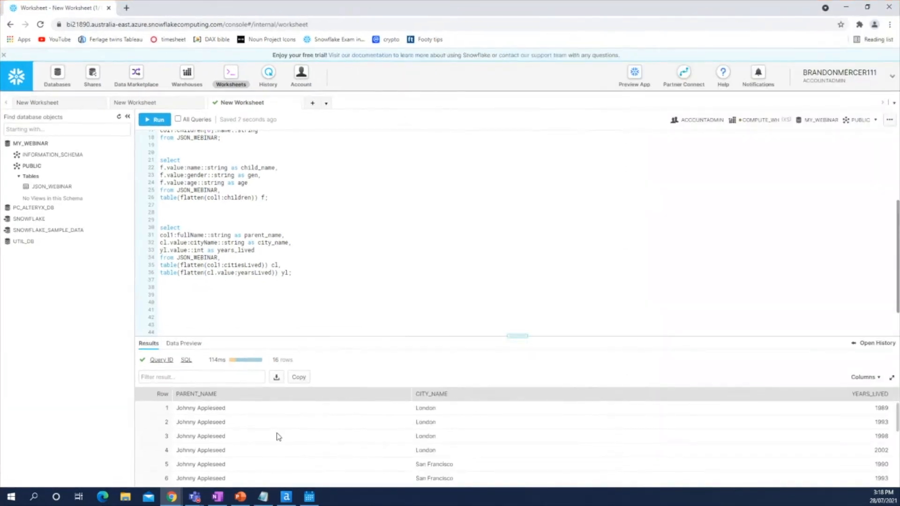
pyautogui.scroll(-2, 357, 429)
pyautogui.scroll(2, 462, 428)
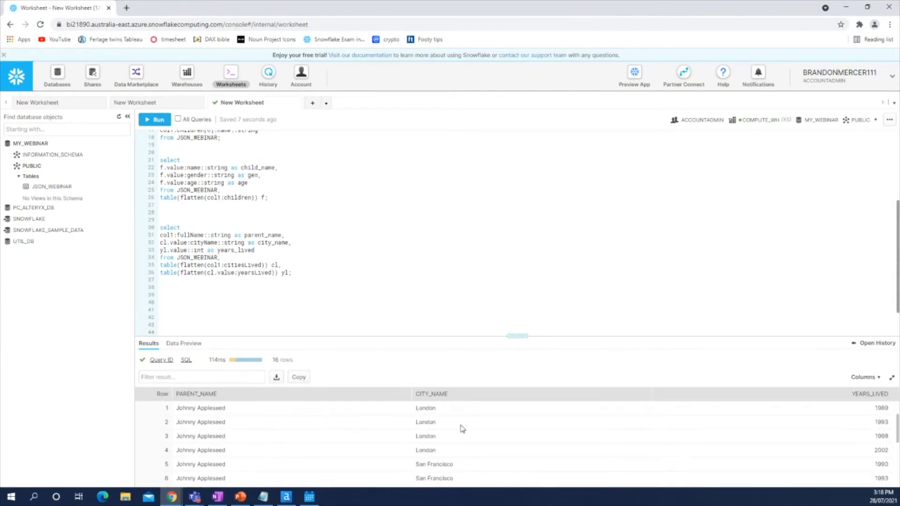
pyautogui.click(424, 408)
pyautogui.click(880, 408)
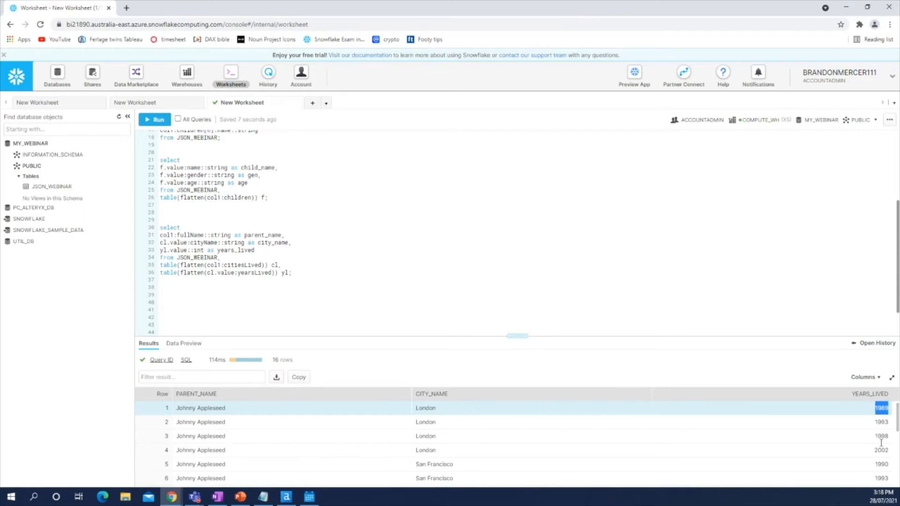
pyautogui.moveTo(890, 454); pyautogui.dragTo(874, 415)
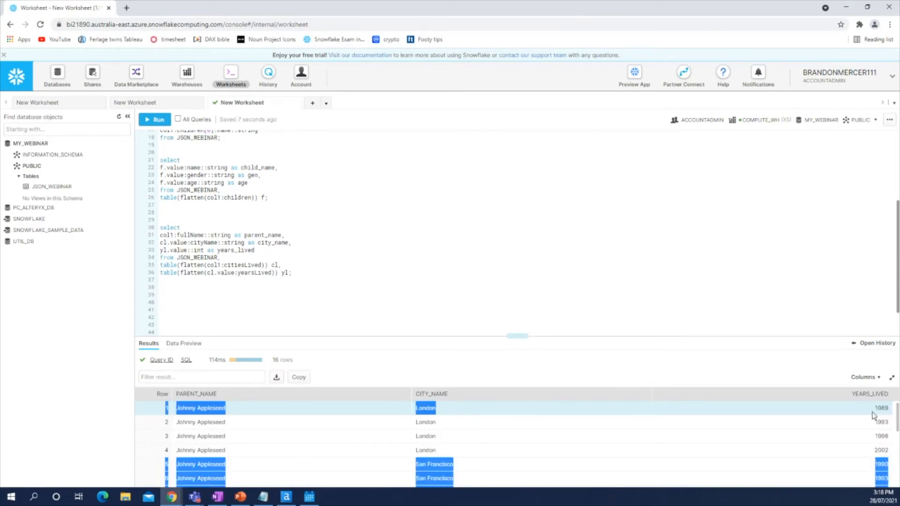
pyautogui.click(877, 412)
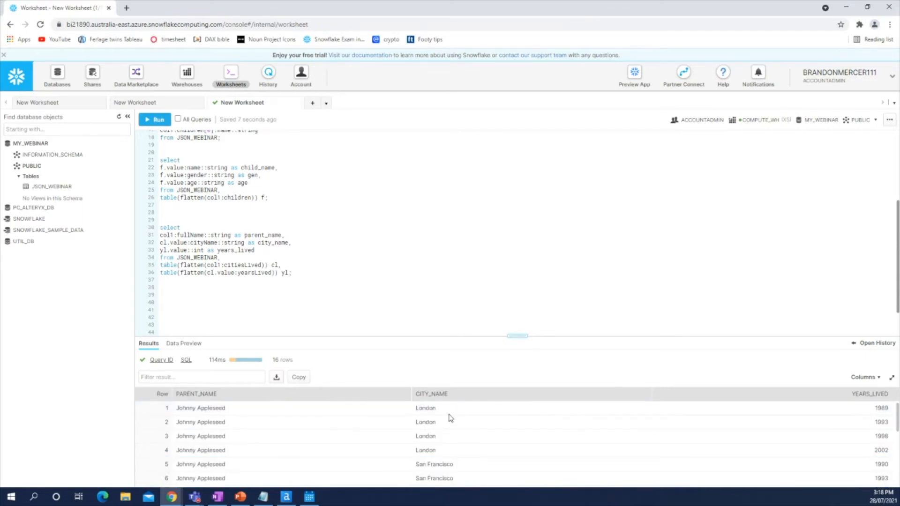
pyautogui.scroll(-3, 451, 417)
pyautogui.scroll(3, 448, 417)
pyautogui.click(867, 7)
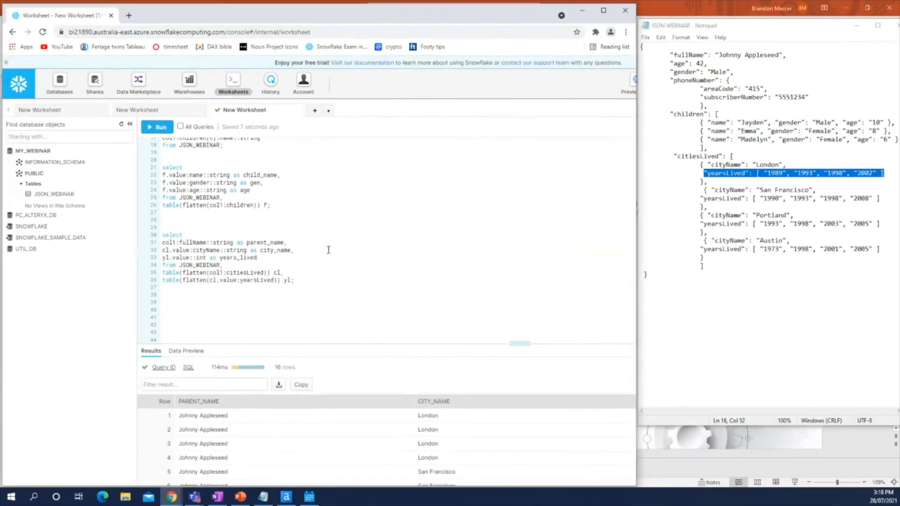
# Compare the London and Austin entries in the JSON file with the matching city and year rows of the result.
pyautogui.scroll(-2, 251, 253)
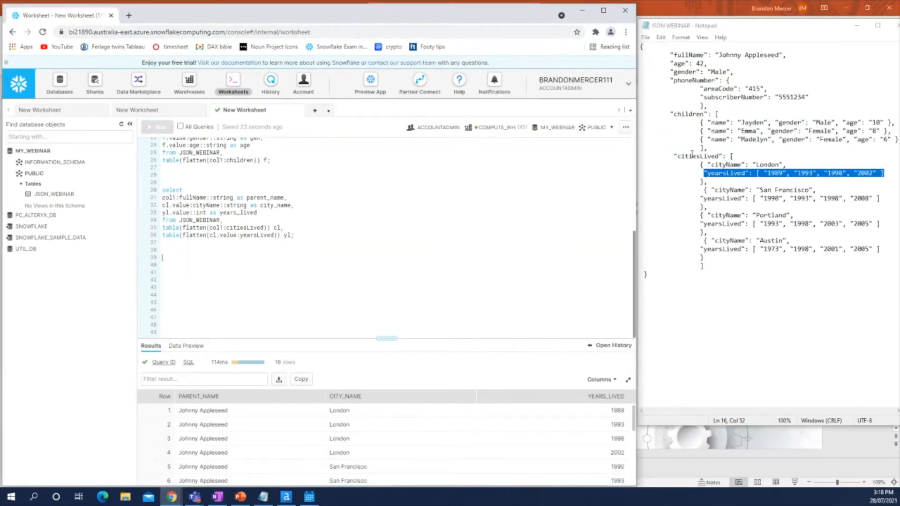
pyautogui.moveTo(699, 165); pyautogui.dragTo(878, 177)
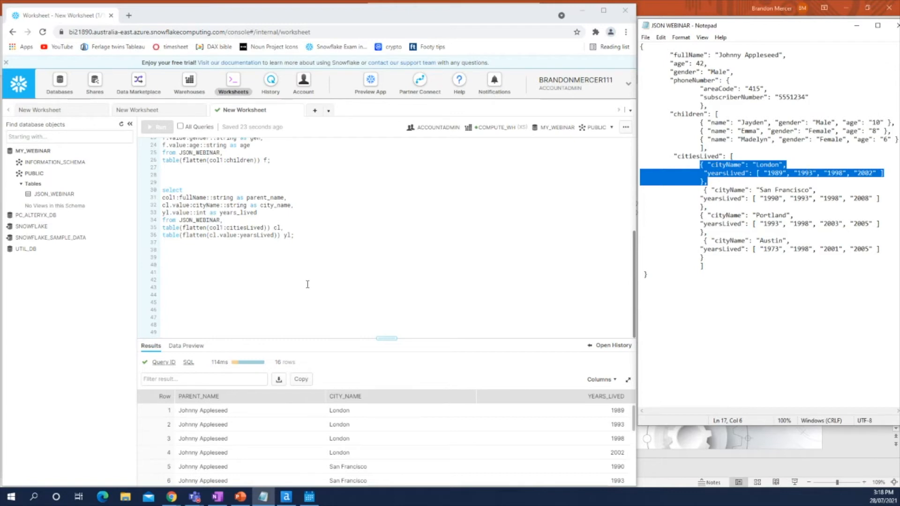
pyautogui.click(459, 418)
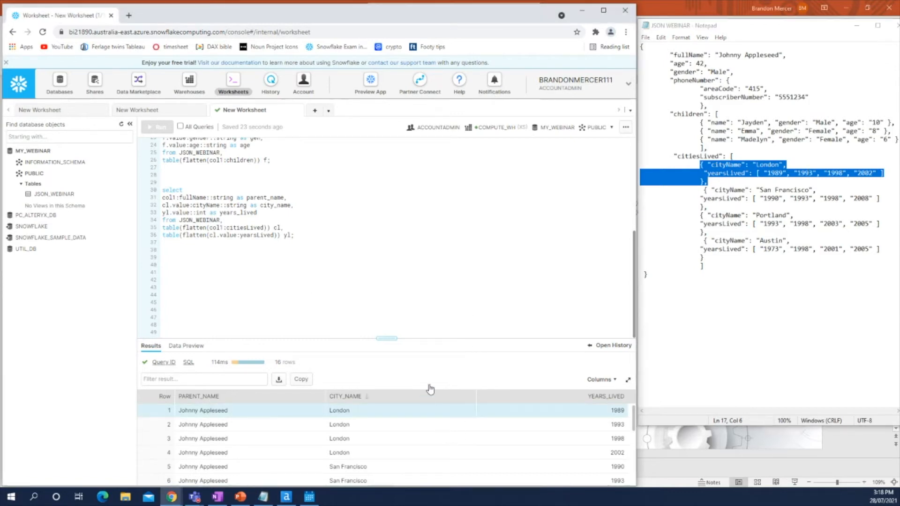
pyautogui.scroll(-3, 428, 387)
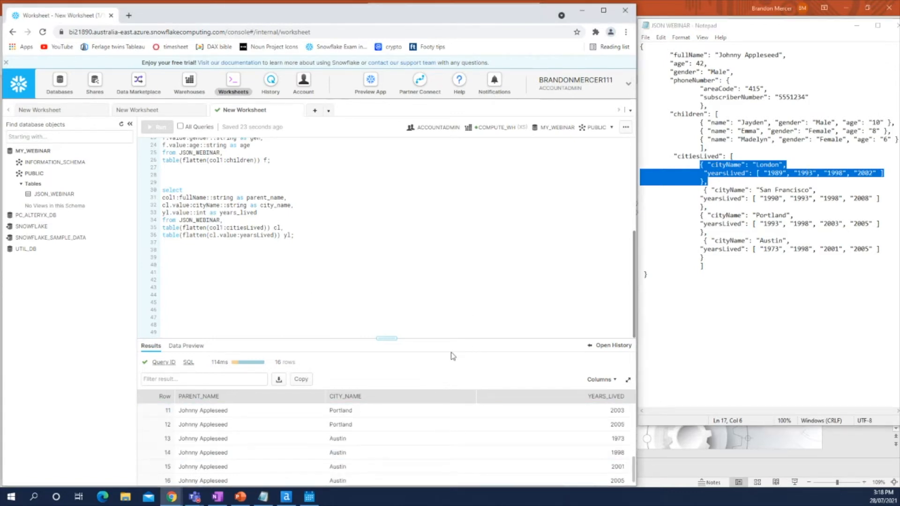
pyautogui.click(255, 253)
pyautogui.moveTo(761, 249); pyautogui.dragTo(880, 249)
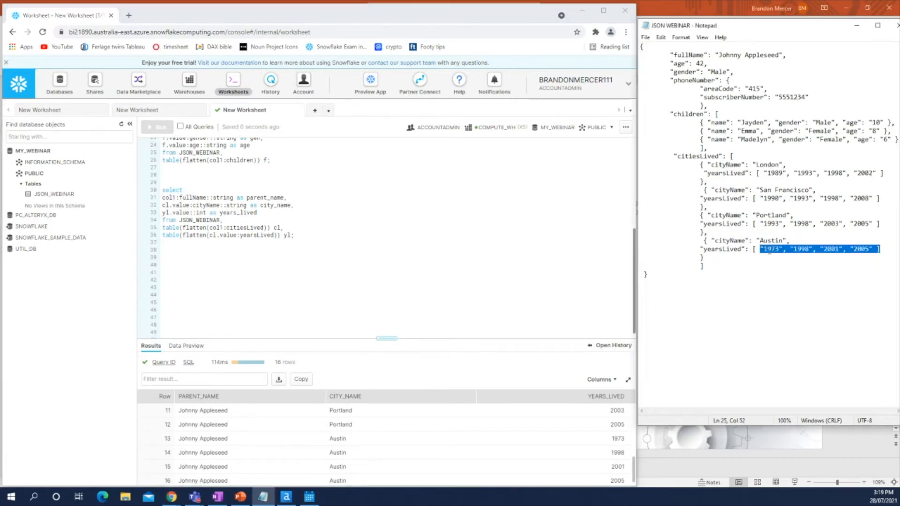
pyautogui.moveTo(763, 248); pyautogui.dragTo(785, 249)
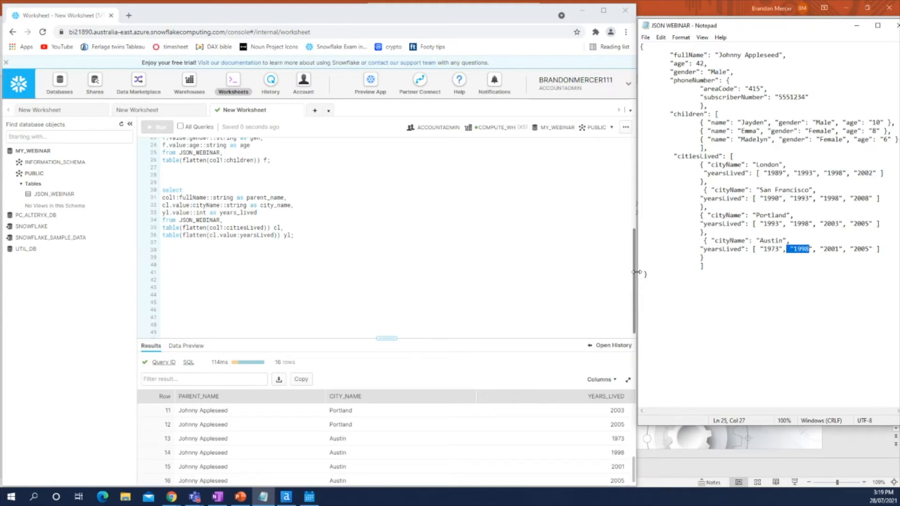
# Look over all the worksheet's queries, from use my_webinar to the final nested flatten query.
pyautogui.hotkey('alt', 'Tab')
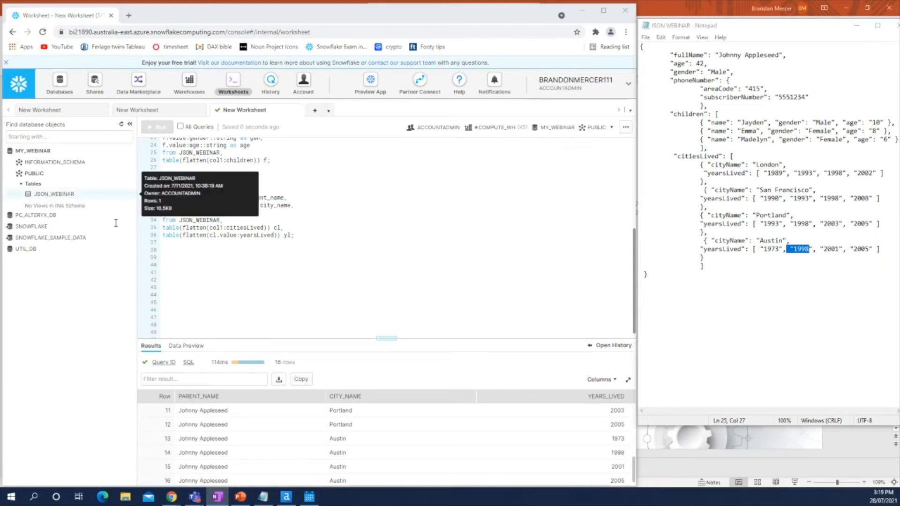
pyautogui.click(229, 270)
pyautogui.scroll(-1, 243, 266)
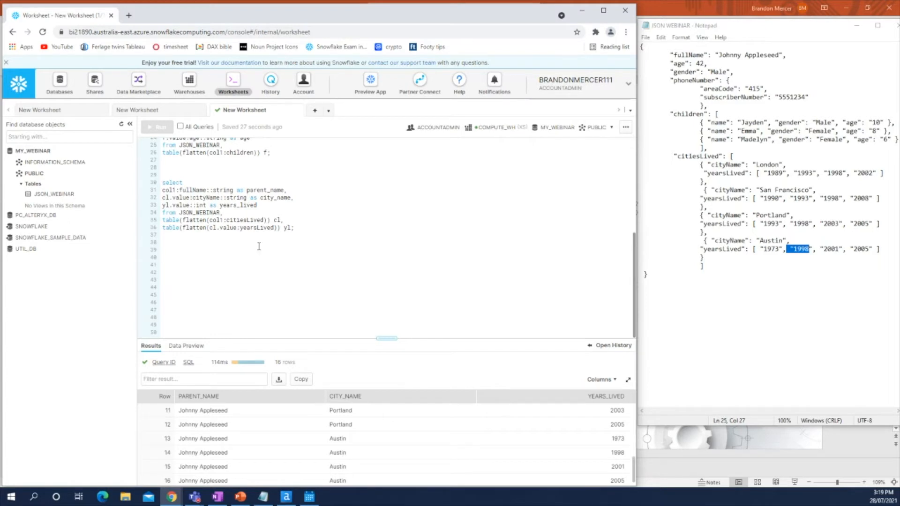
pyautogui.scroll(8, 335, 321)
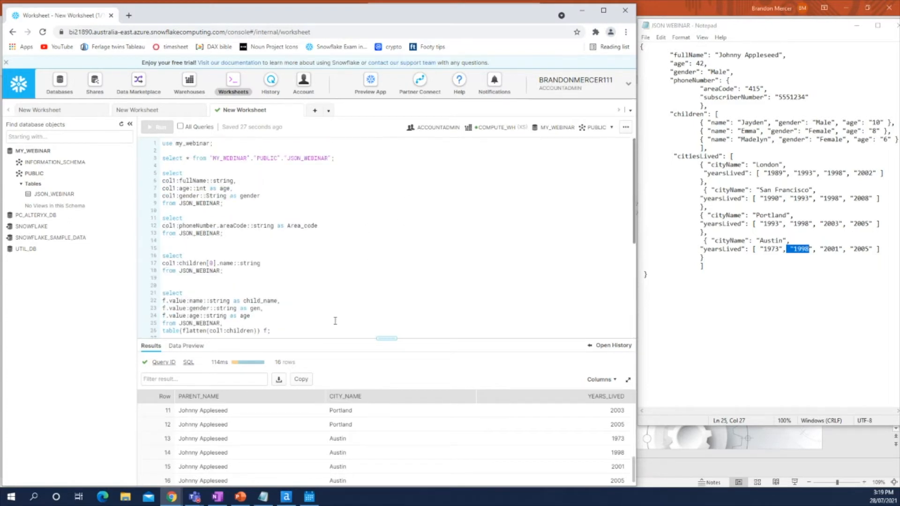
pyautogui.scroll(-8, 320, 279)
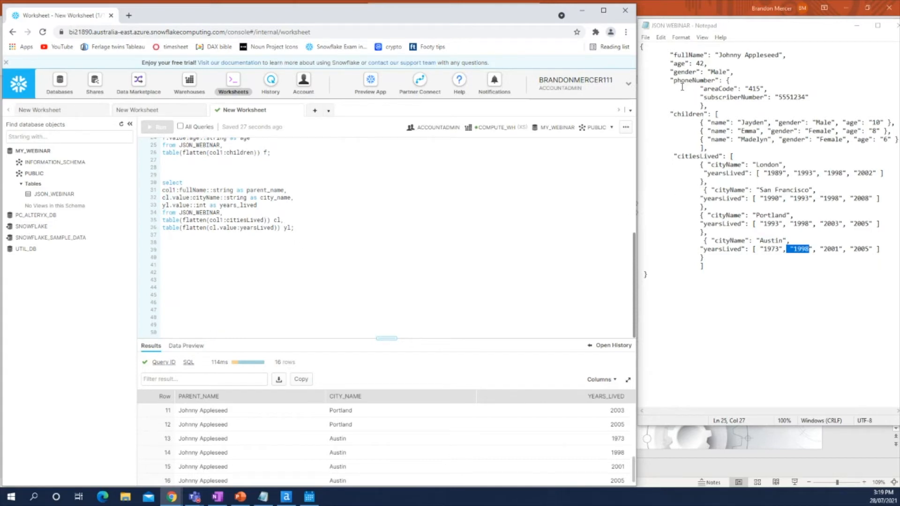
# Switch to Alteryx Designer and resize its window to cover the Snowflake browser, leaving most of the JSON file in view.
pyautogui.moveTo(291, 499)
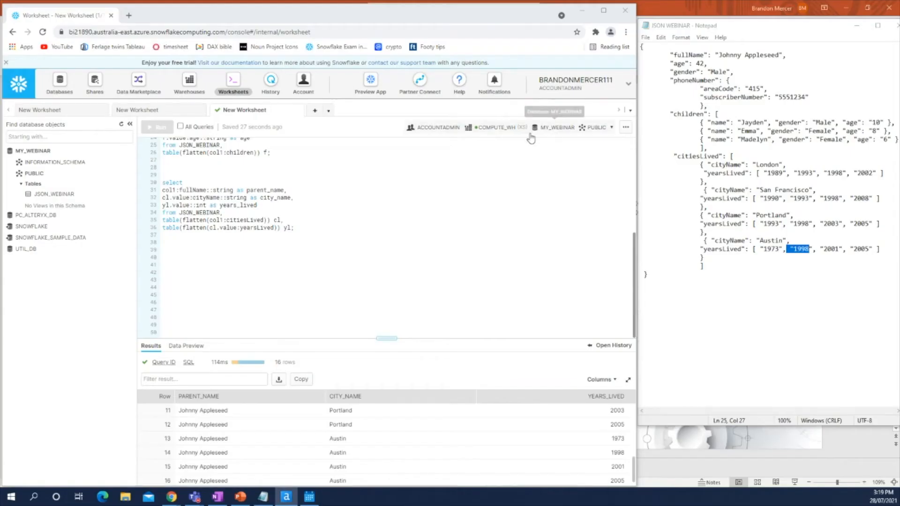
pyautogui.moveTo(176, 11); pyautogui.dragTo(486, 60)
pyautogui.click(670, 57)
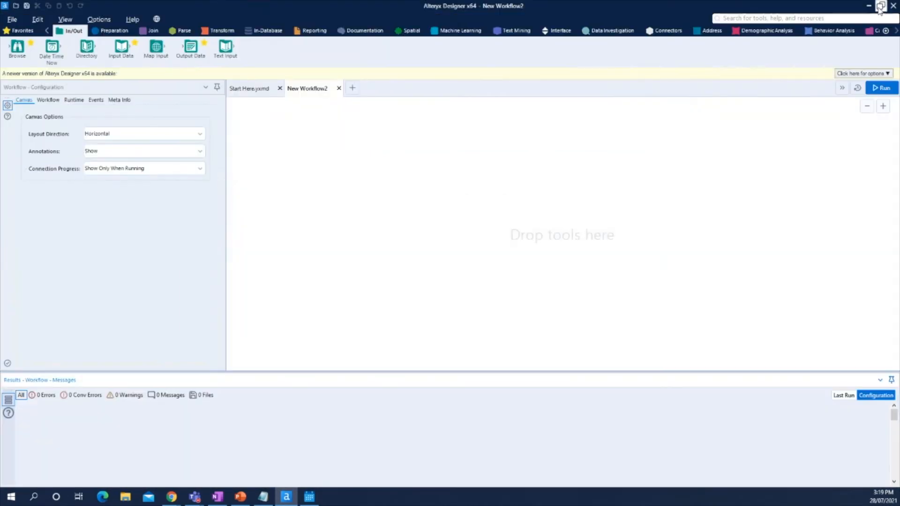
pyautogui.click(881, 6)
pyautogui.moveTo(520, 57); pyautogui.dragTo(492, 14)
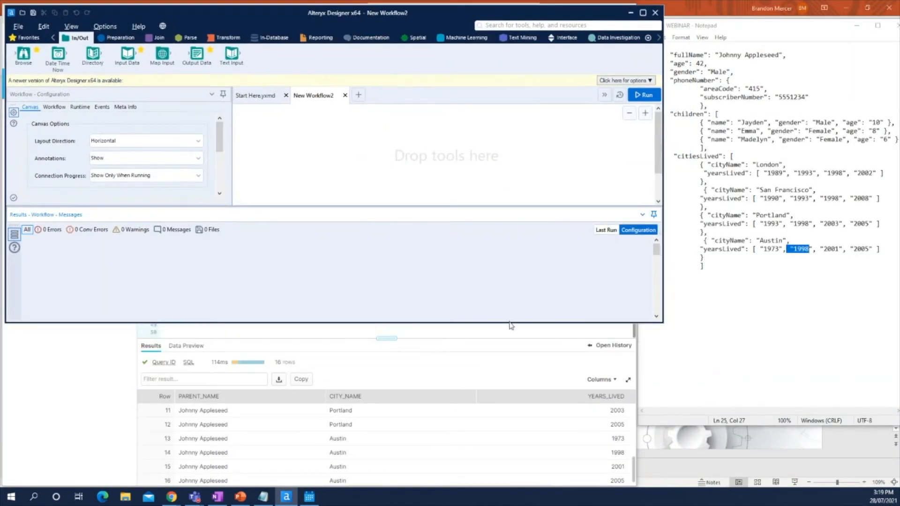
pyautogui.moveTo(510, 323); pyautogui.dragTo(516, 480)
# Narrow the JSON file's window to clear the Alteryx Run button, and narrow the workflow's Configuration pane to widen the canvas.
pyautogui.click(771, 122)
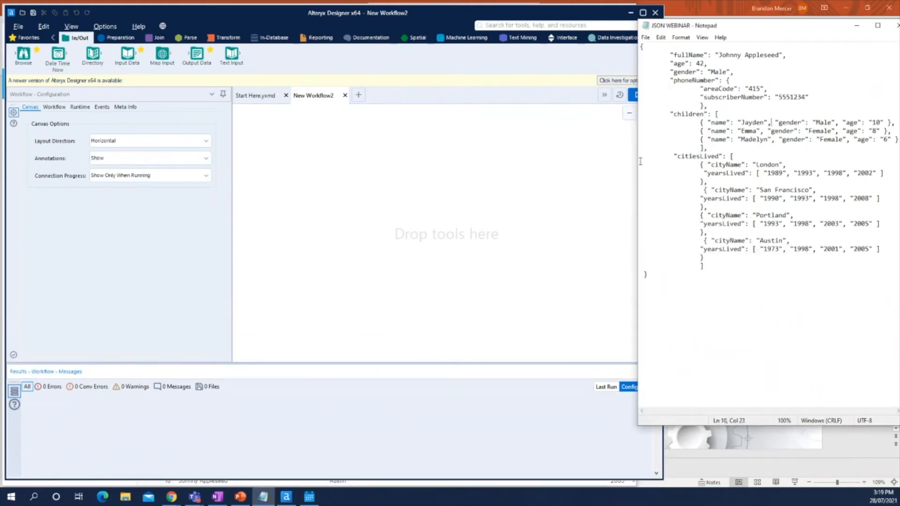
pyautogui.moveTo(640, 162); pyautogui.dragTo(658, 162)
pyautogui.click(365, 160)
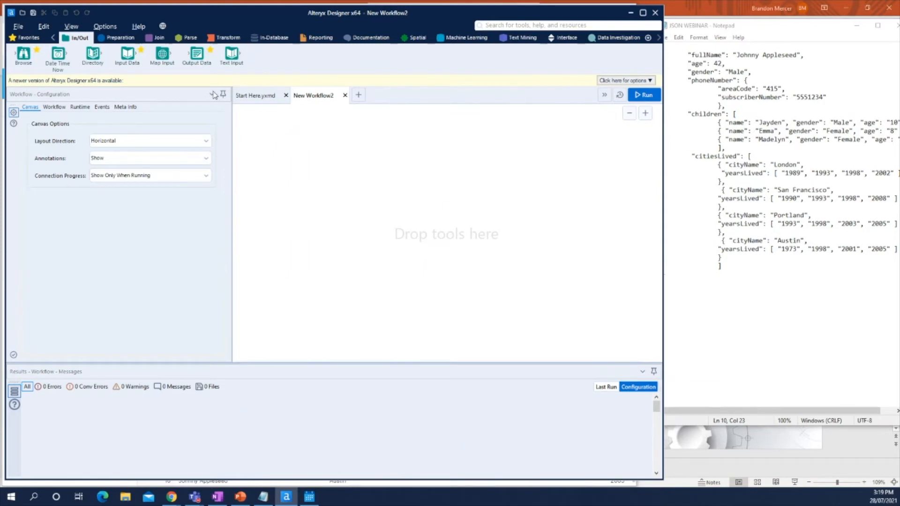
pyautogui.moveTo(232, 121); pyautogui.dragTo(167, 123)
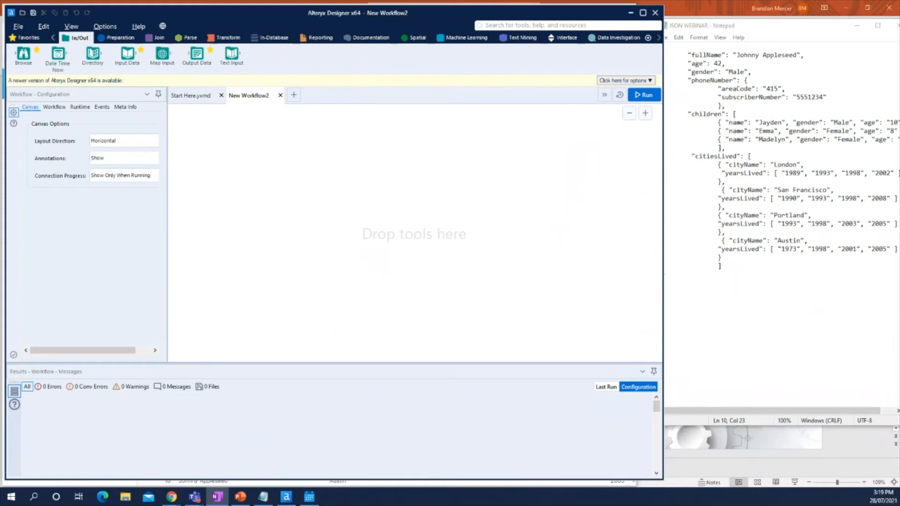
pyautogui.click(116, 40)
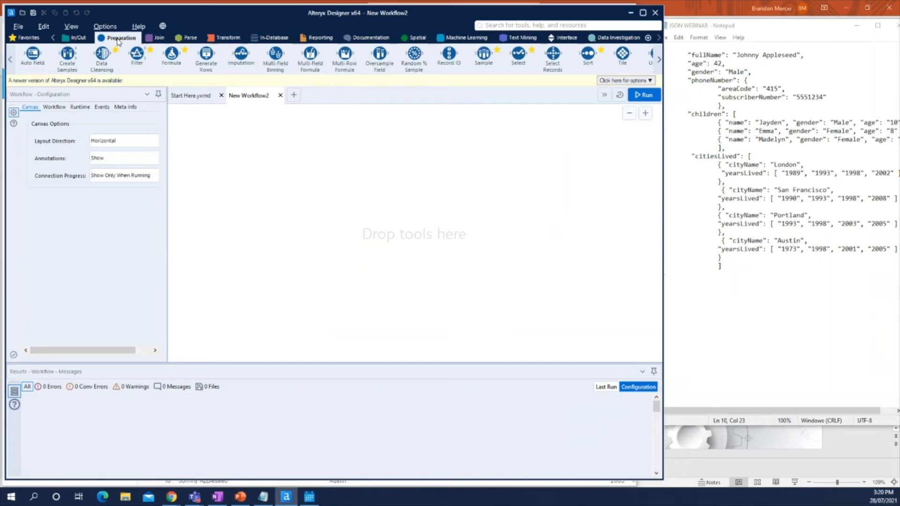
pyautogui.click(200, 42)
pyautogui.click(226, 38)
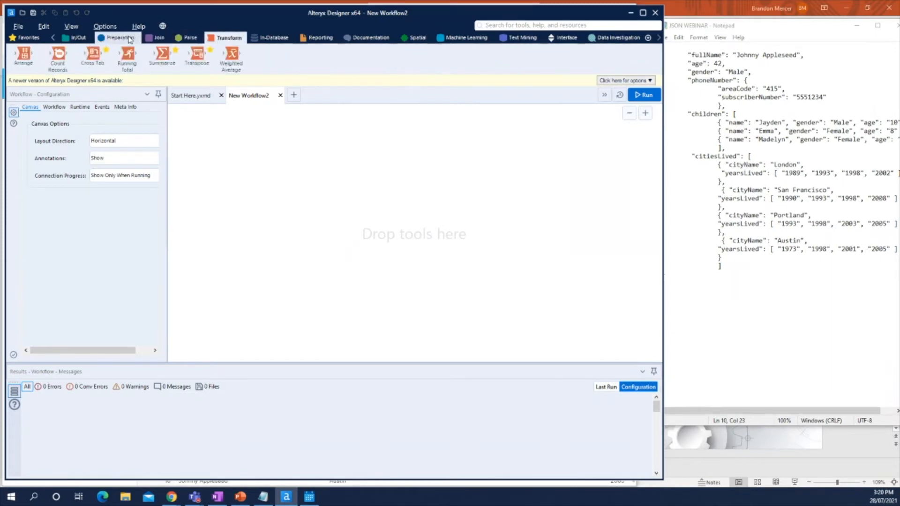
pyautogui.click(118, 37)
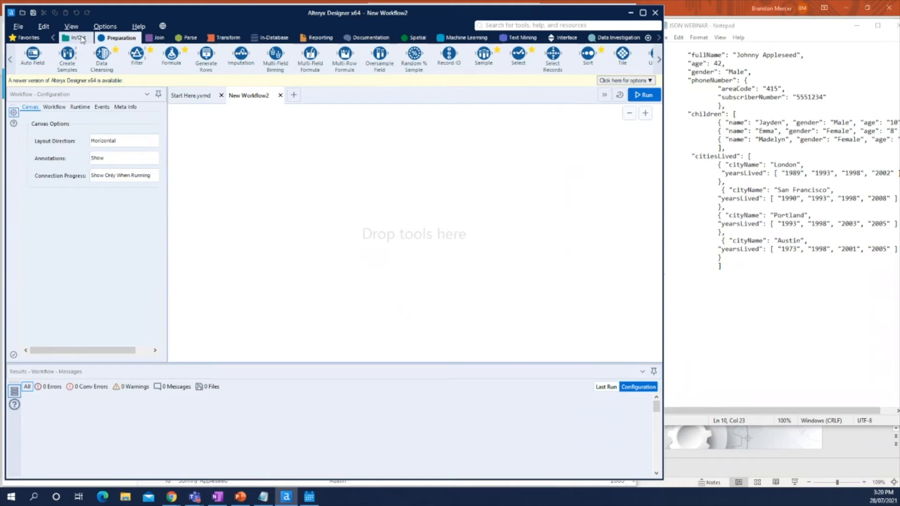
# Place an Input Data tool on the empty canvas of New Workflow2.
pyautogui.click(79, 38)
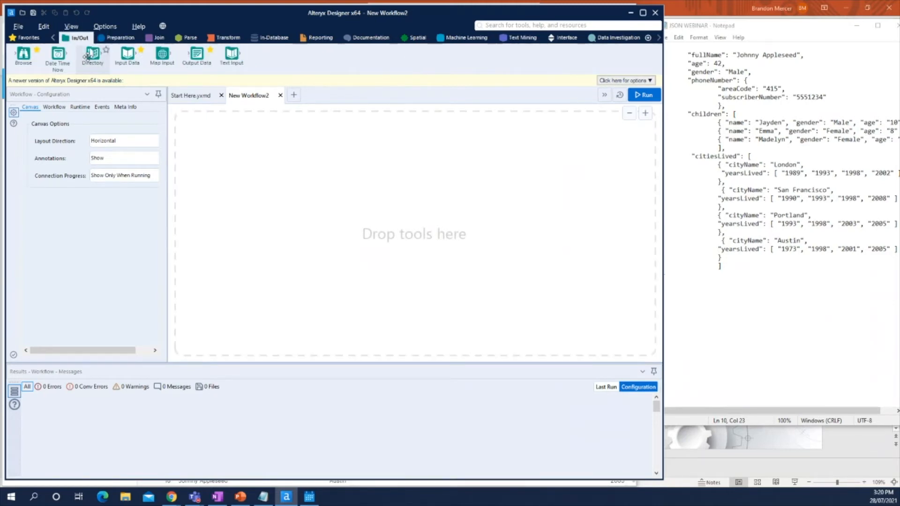
pyautogui.moveTo(127, 53); pyautogui.dragTo(125, 53)
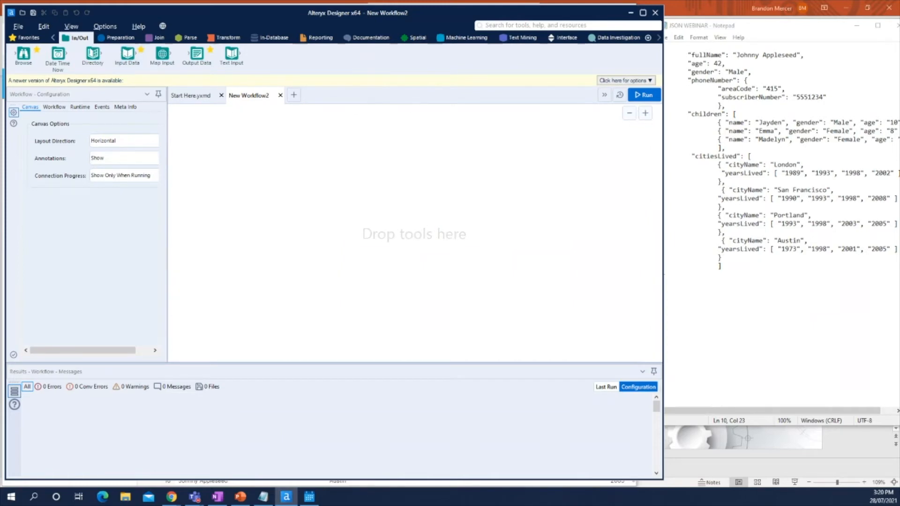
pyautogui.hotkey('alt', 'Tab')
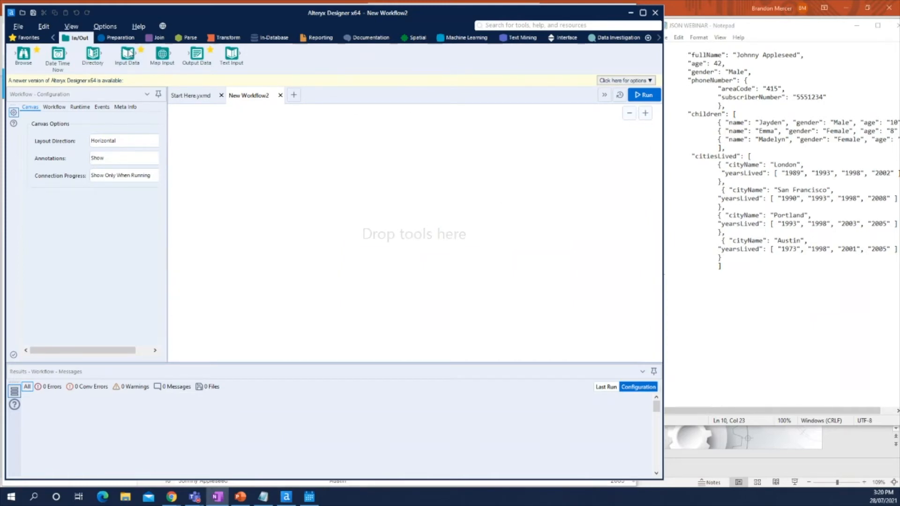
pyautogui.moveTo(127, 54); pyautogui.dragTo(241, 176)
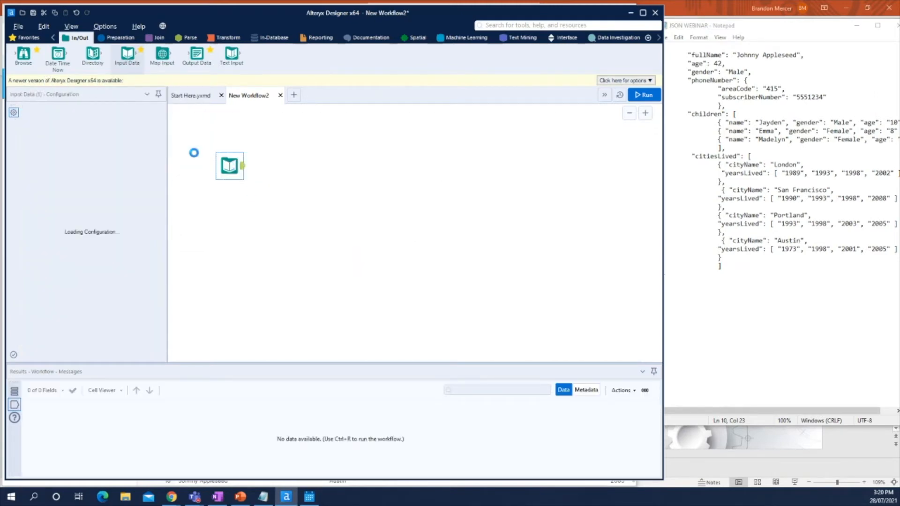
# Connect the Input Data tool to the JSON_WEBINAR.json file on the Desktop.
pyautogui.click(153, 118)
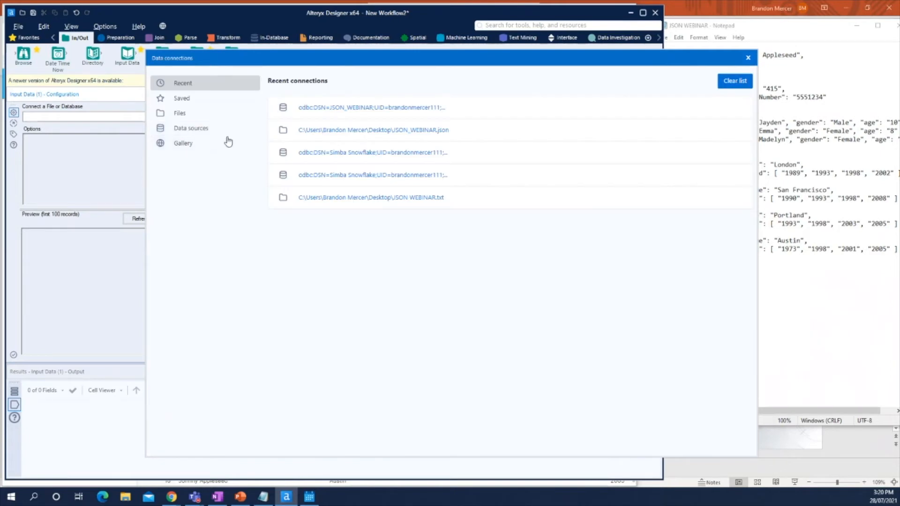
pyautogui.click(214, 113)
pyautogui.click(544, 118)
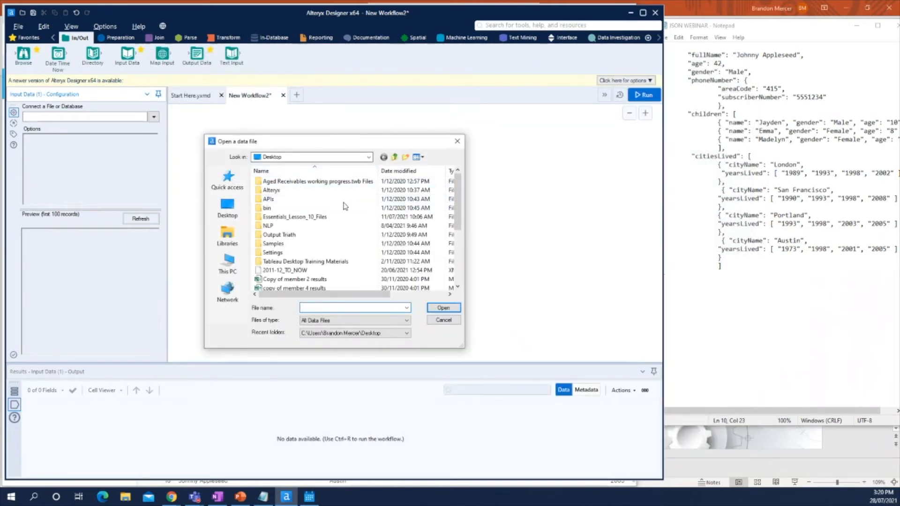
pyautogui.scroll(-4, 345, 209)
pyautogui.doubleClick(337, 225)
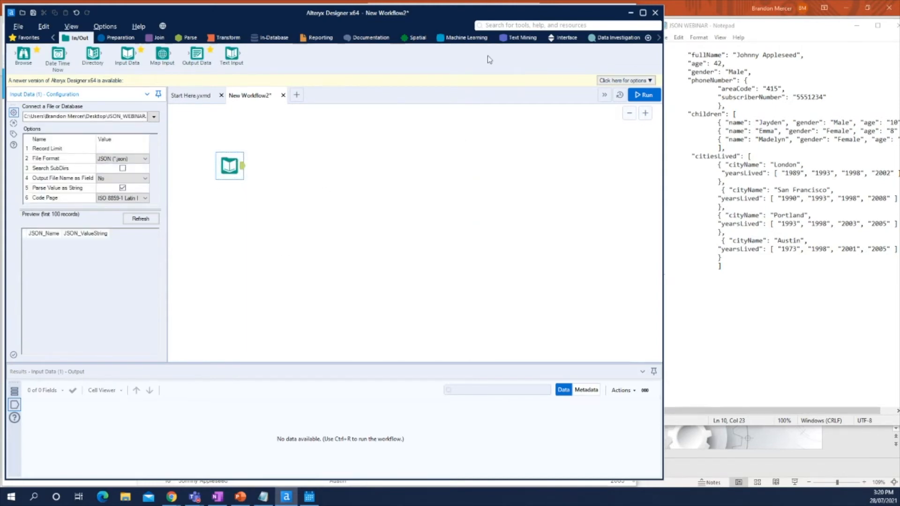
# Set the JSON input's code page to Unicode UTF-8 and run the workflow.
pyautogui.scroll(-2, 144, 198)
pyautogui.click(139, 199)
pyautogui.click(122, 357)
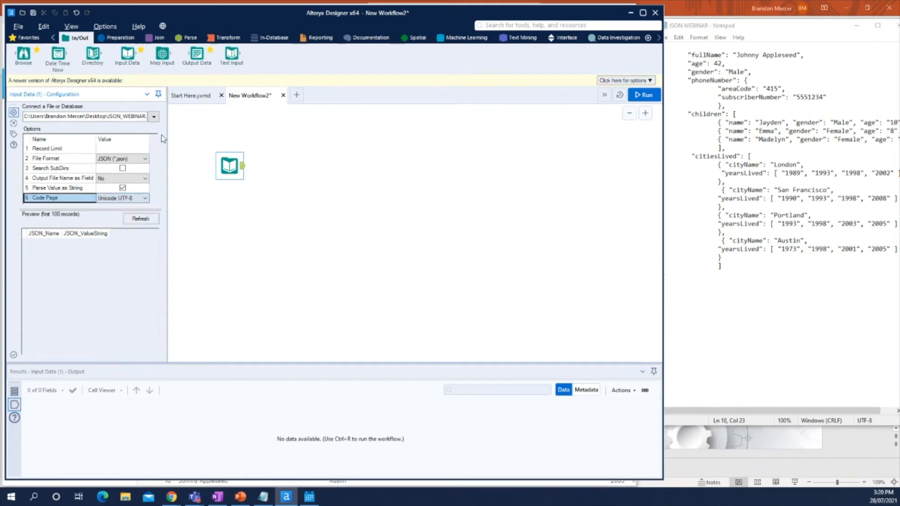
pyautogui.click(637, 95)
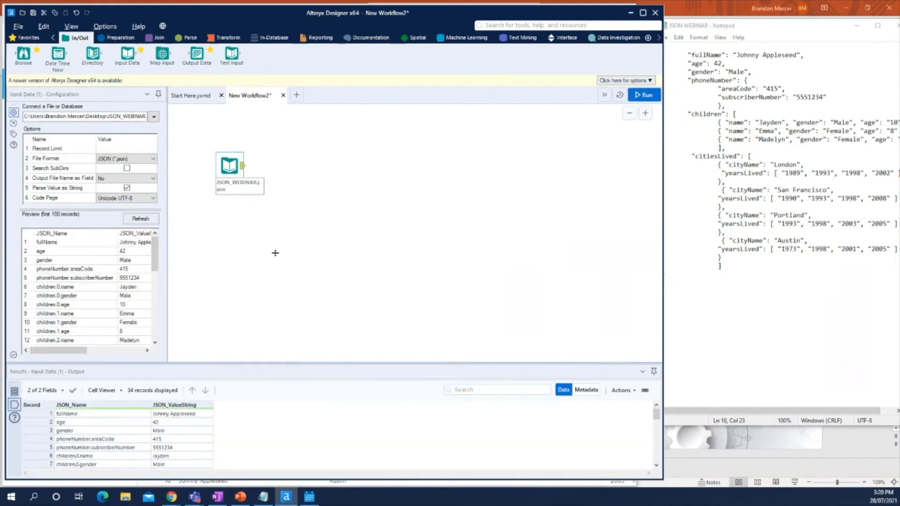
# Enlarge the Results pane and compare the JSON_Name and JSON_ValueString rows with the original JSON file, including the children and citiesLived entries.
pyautogui.moveTo(275, 254); pyautogui.dragTo(274, 234)
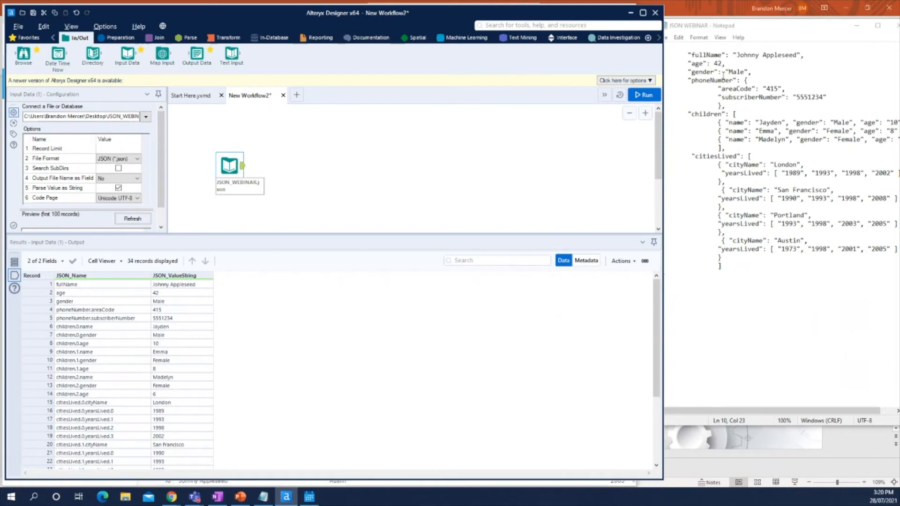
pyautogui.moveTo(689, 53); pyautogui.dragTo(741, 80)
pyautogui.click(727, 105)
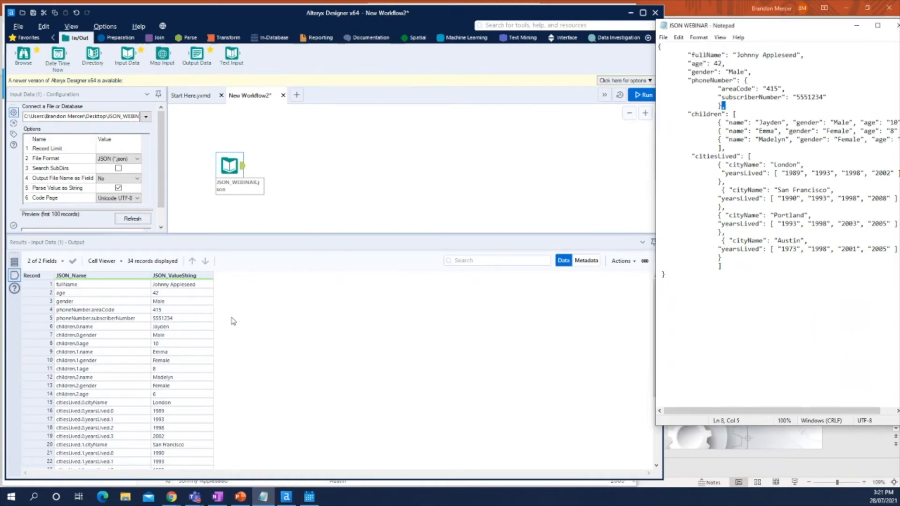
pyautogui.scroll(-4, 205, 335)
pyautogui.scroll(4, 237, 367)
pyautogui.click(78, 328)
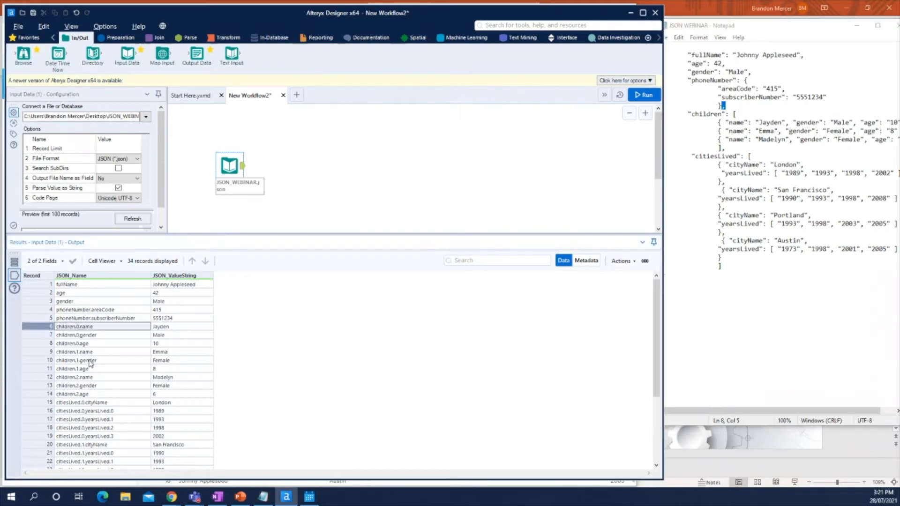
pyautogui.scroll(-3, 93, 387)
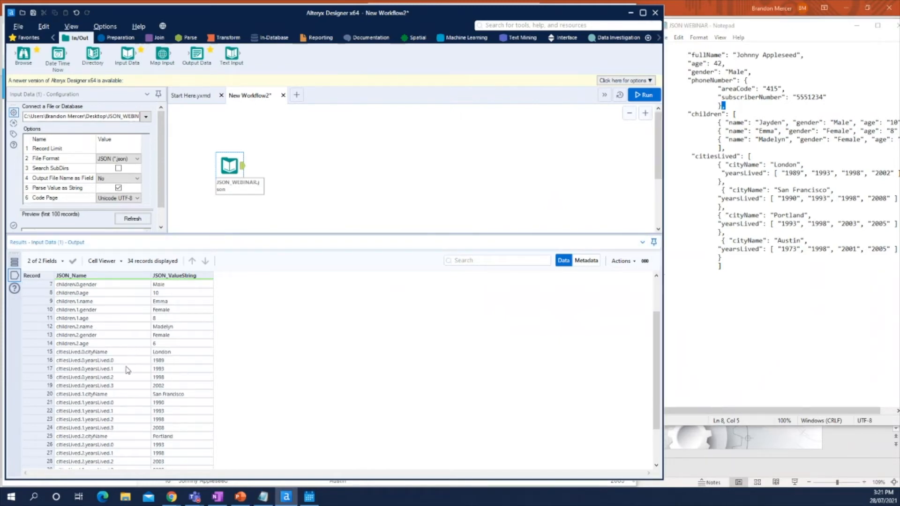
pyautogui.scroll(3, 109, 353)
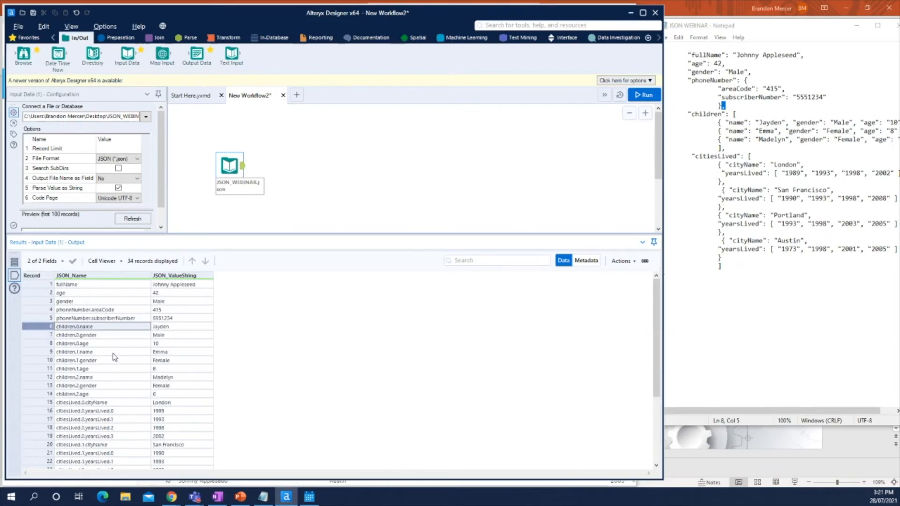
# Create a new blank workflow and copy the entire JSON text from the JSON WEBINAR Notepad file.
pyautogui.click(301, 98)
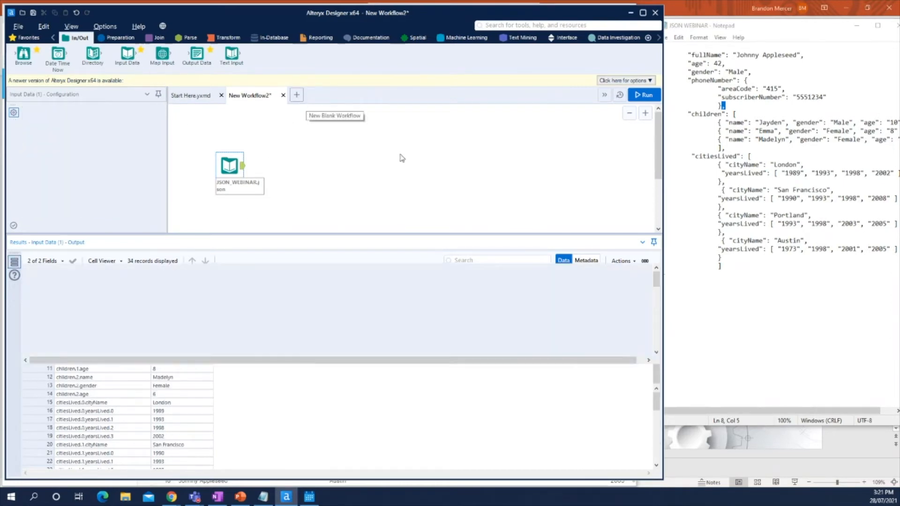
pyautogui.click(815, 277)
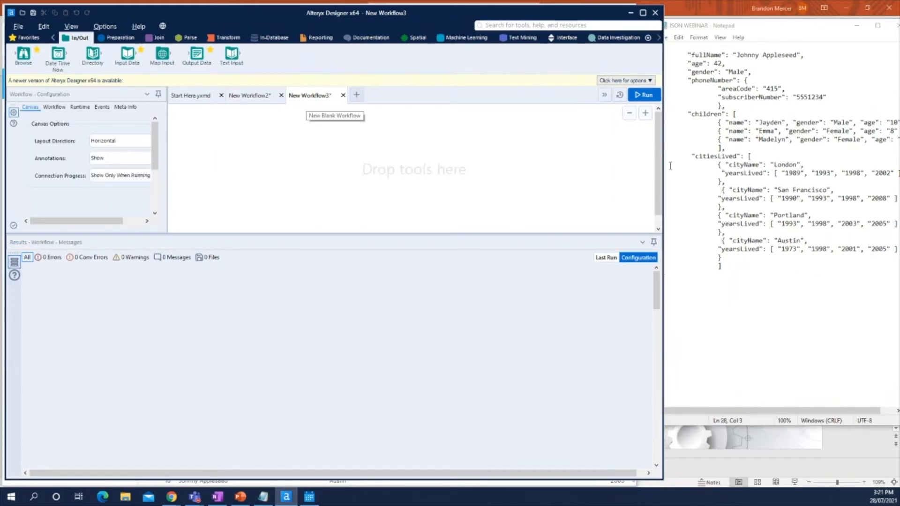
pyautogui.moveTo(815, 277); pyautogui.dragTo(684, 50)
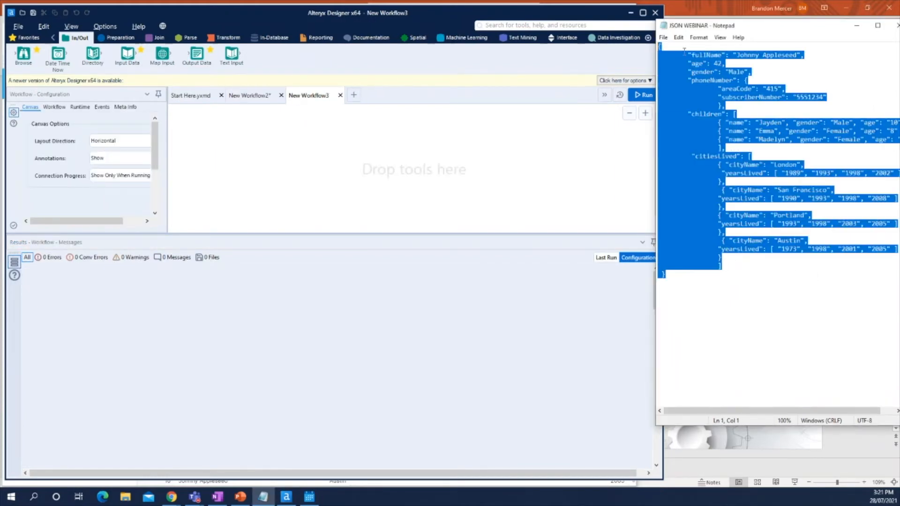
pyautogui.click(821, 89)
pyautogui.click(223, 133)
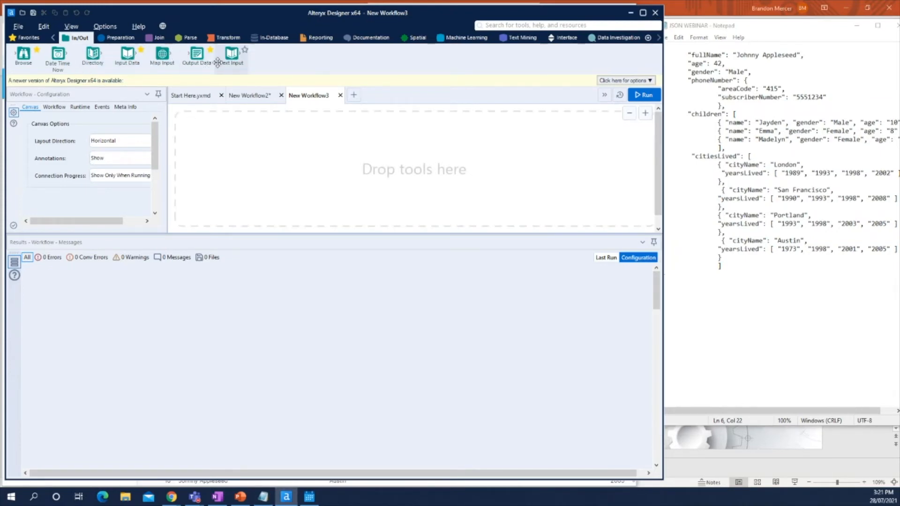
# Add a Text Input tool to New Workflow3 with the copied JSON pasted into its first cell, and run the workflow.
pyautogui.moveTo(231, 55); pyautogui.dragTo(218, 149)
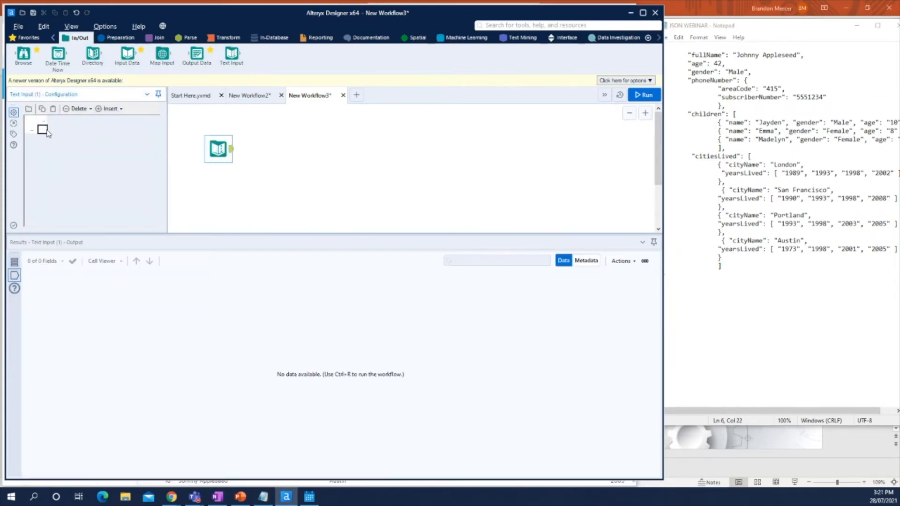
pyautogui.click(47, 130)
pyautogui.hotkey('ctrl', 'v')
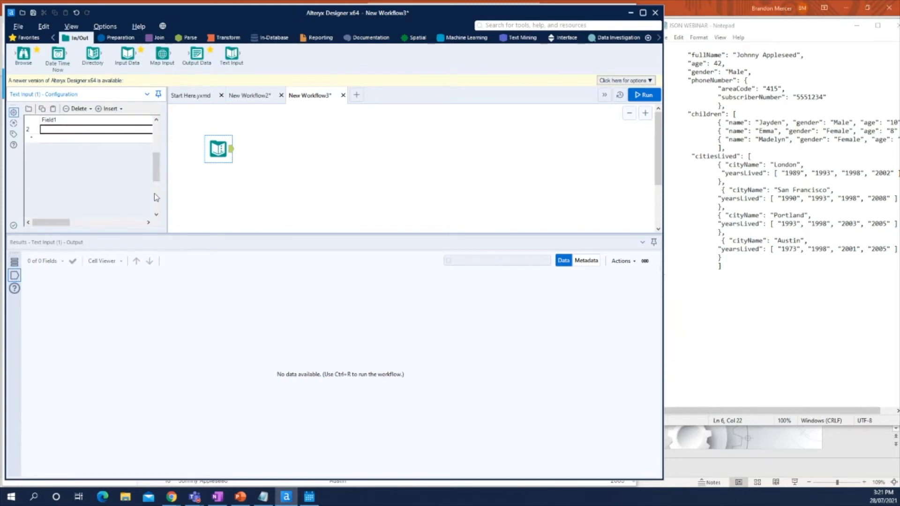
pyautogui.click(647, 95)
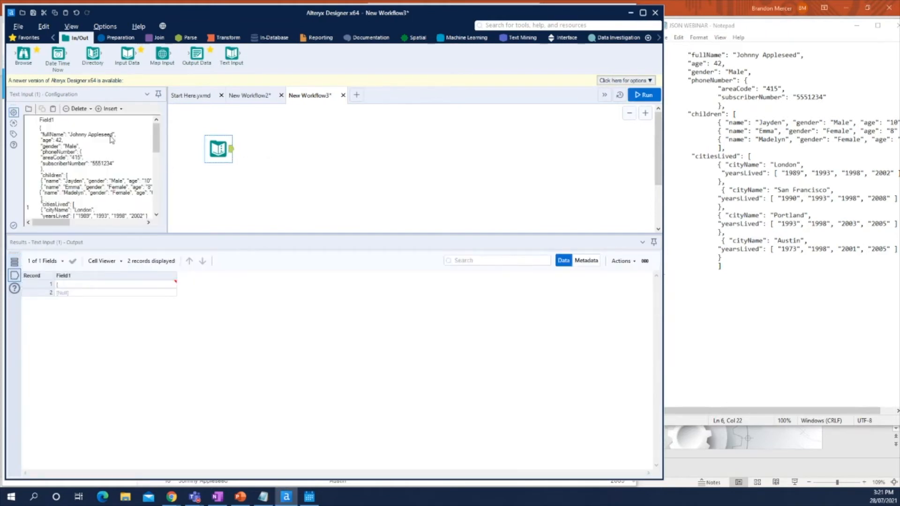
# Delete the empty second row from the Text Input tool's data and rerun the workflow.
pyautogui.scroll(-5, 45, 144)
pyautogui.scroll(5, 46, 144)
pyautogui.moveTo(156, 138); pyautogui.dragTo(151, 175)
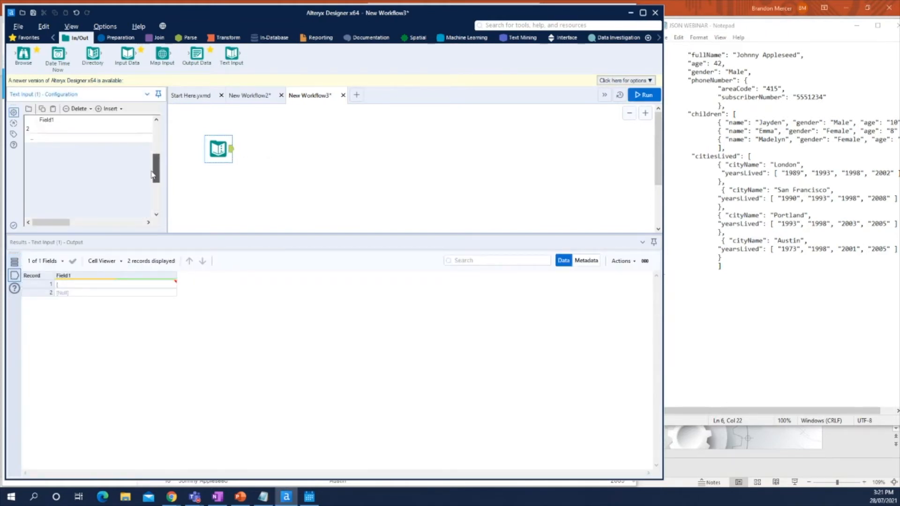
pyautogui.click(45, 139)
pyautogui.click(46, 139)
pyautogui.click(35, 131)
pyautogui.click(73, 132)
pyautogui.click(73, 111)
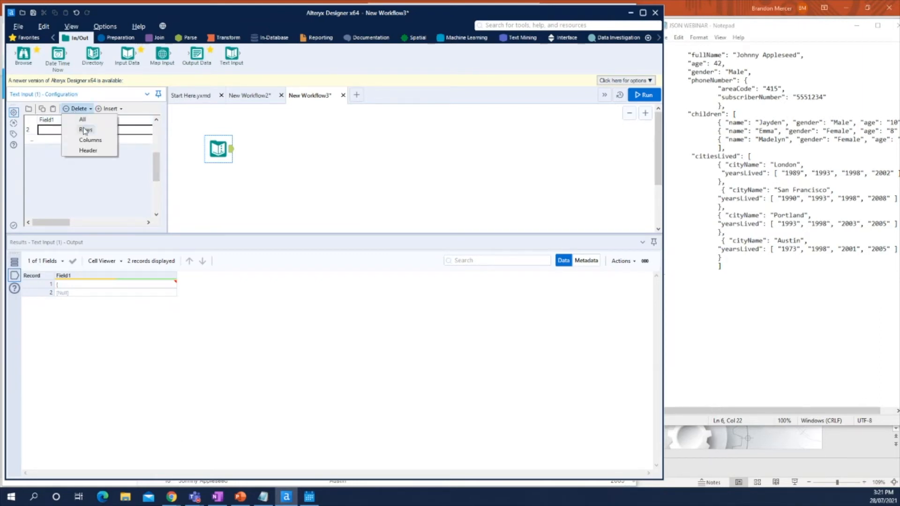
pyautogui.click(84, 129)
pyautogui.click(640, 94)
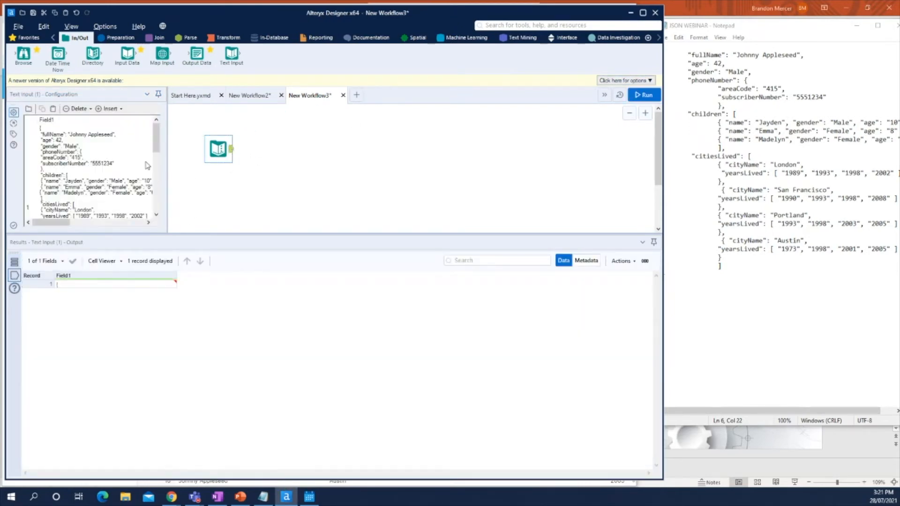
pyautogui.scroll(-3, 113, 158)
pyautogui.scroll(3, 110, 174)
# Find the JSON Parse tool by searching for json, connect it after the Text Input tool and run the workflow.
pyautogui.click(547, 24)
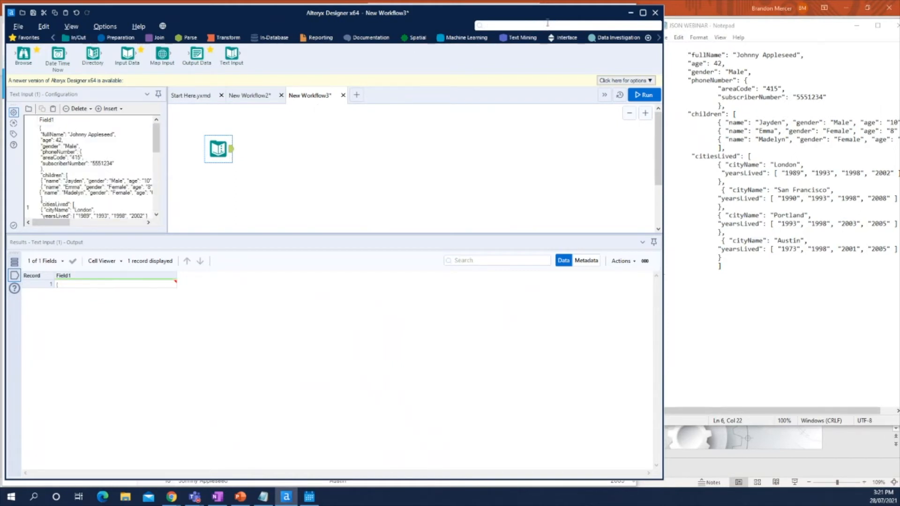
pyautogui.write('json')
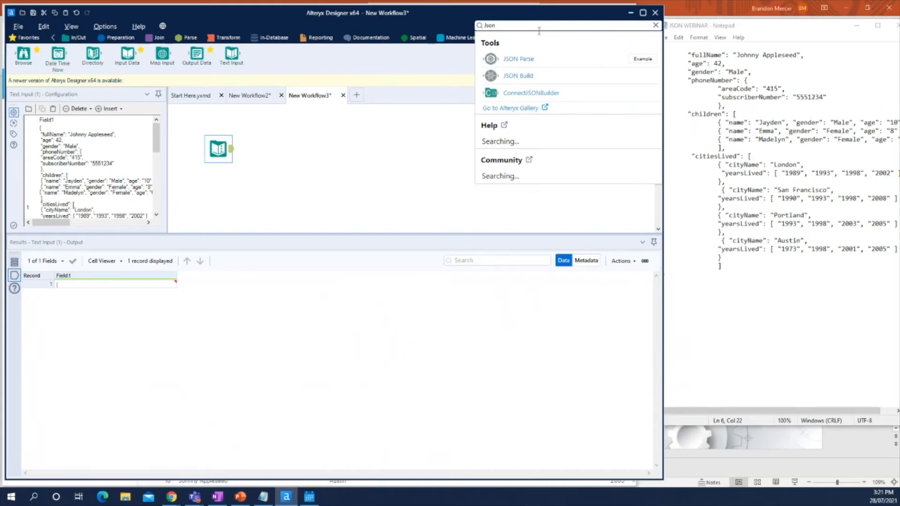
pyautogui.moveTo(519, 60); pyautogui.dragTo(281, 151)
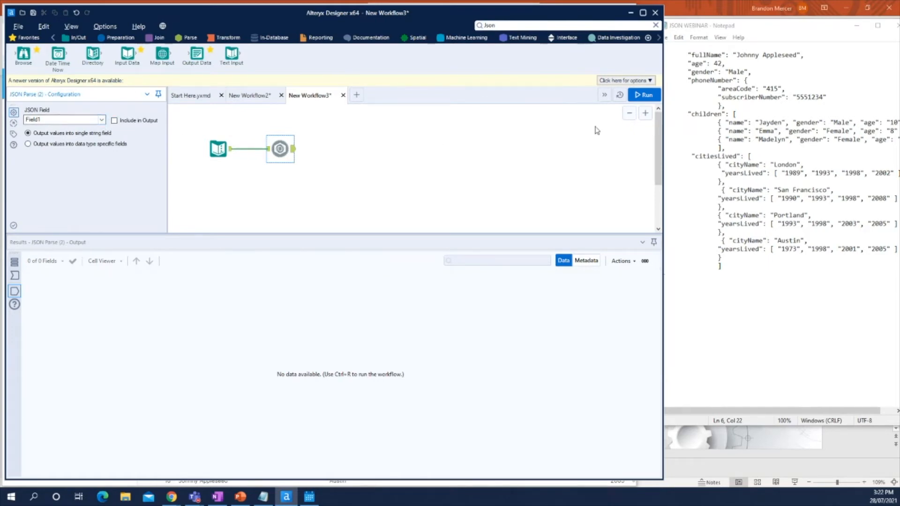
pyautogui.click(632, 92)
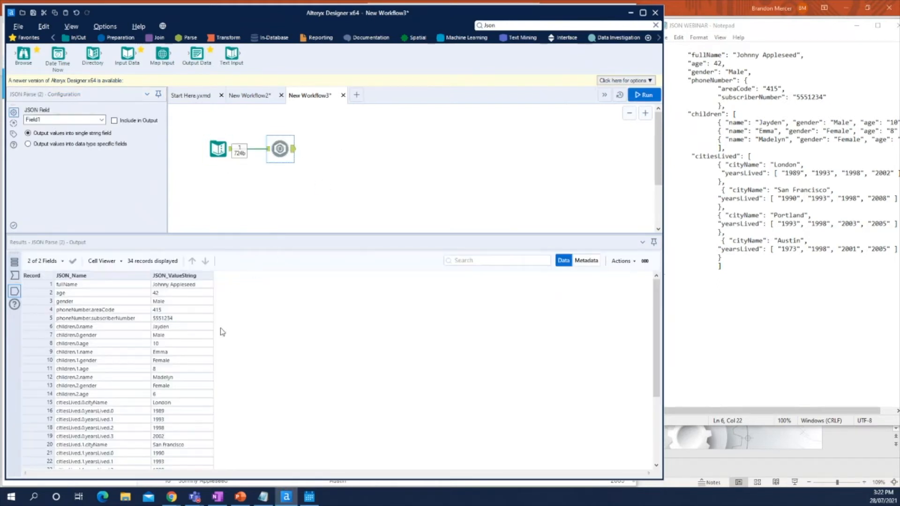
# Look through the JSON Parse output and compare it with the Input Data output in New Workflow2.
pyautogui.scroll(-4, 222, 340)
pyautogui.scroll(4, 222, 342)
pyautogui.click(244, 96)
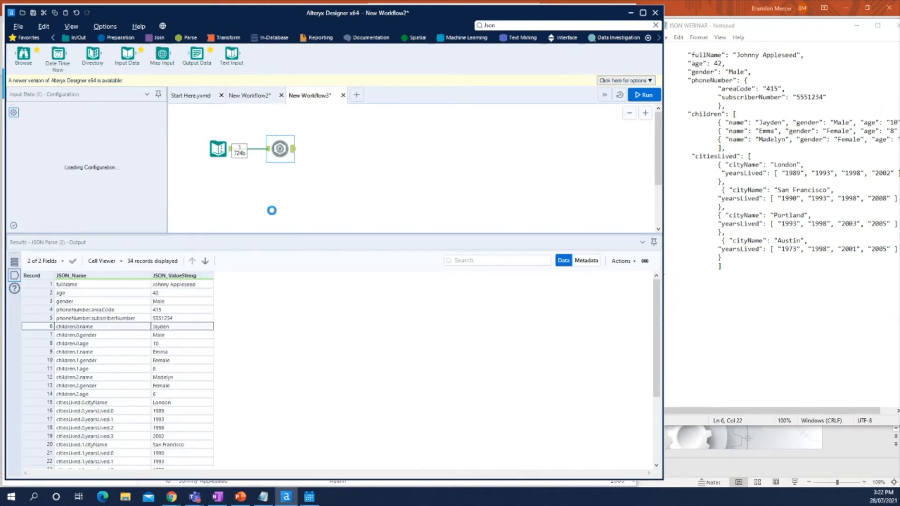
pyautogui.click(324, 94)
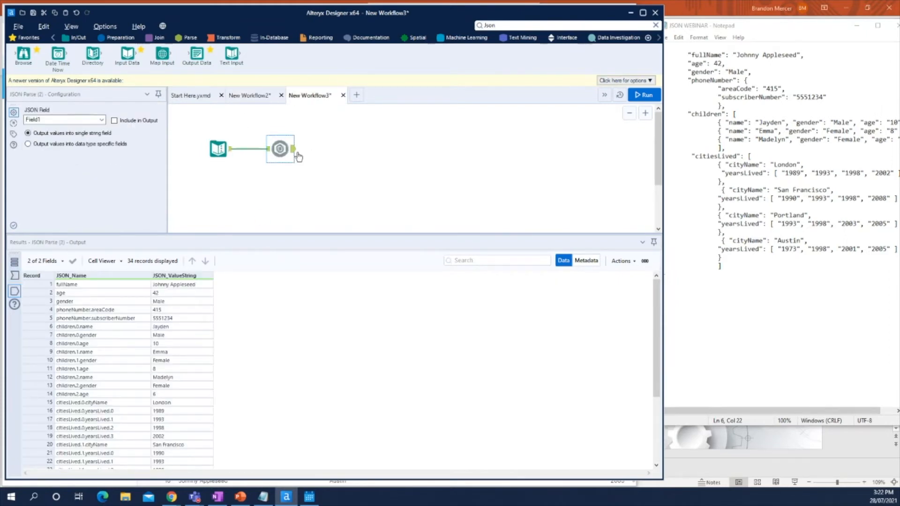
# In New Workflow2, shorten the Results pane and connect a Filter tool after the Input Data tool, set to Custom filter.
pyautogui.click(241, 96)
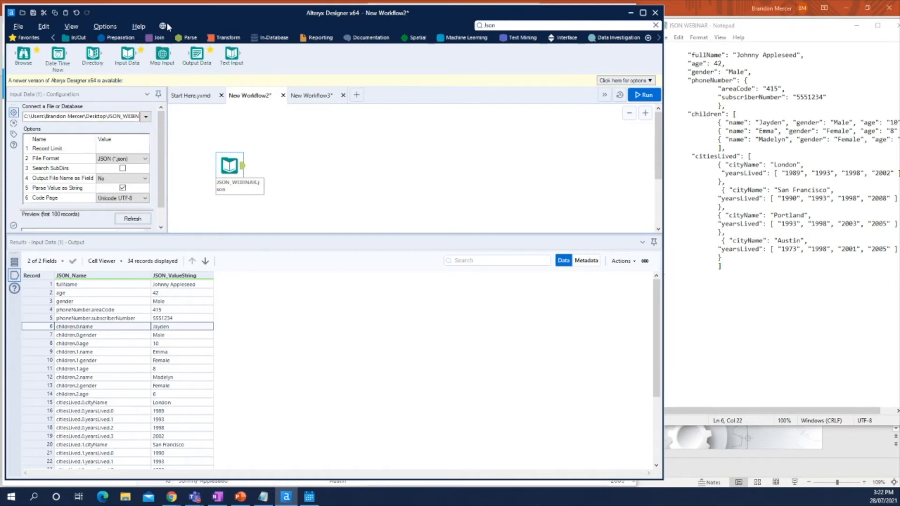
pyautogui.click(121, 38)
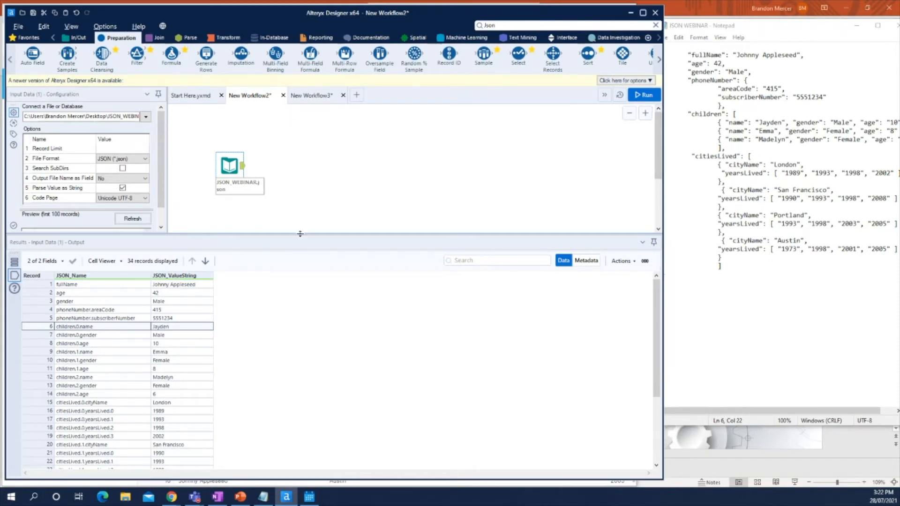
pyautogui.moveTo(287, 331); pyautogui.dragTo(286, 336)
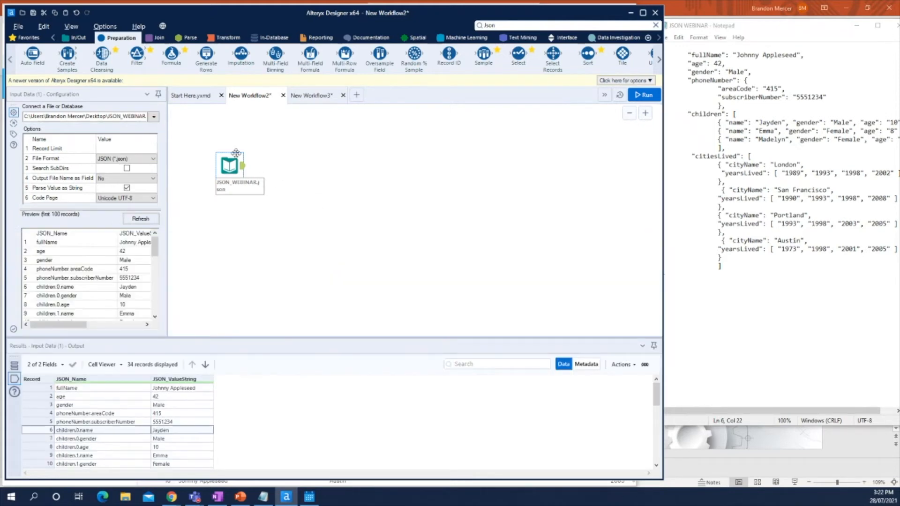
pyautogui.moveTo(229, 157)
pyautogui.mouseDown()
pyautogui.moveTo(234, 174)
pyautogui.moveTo(233, 163)
pyautogui.mouseUp()
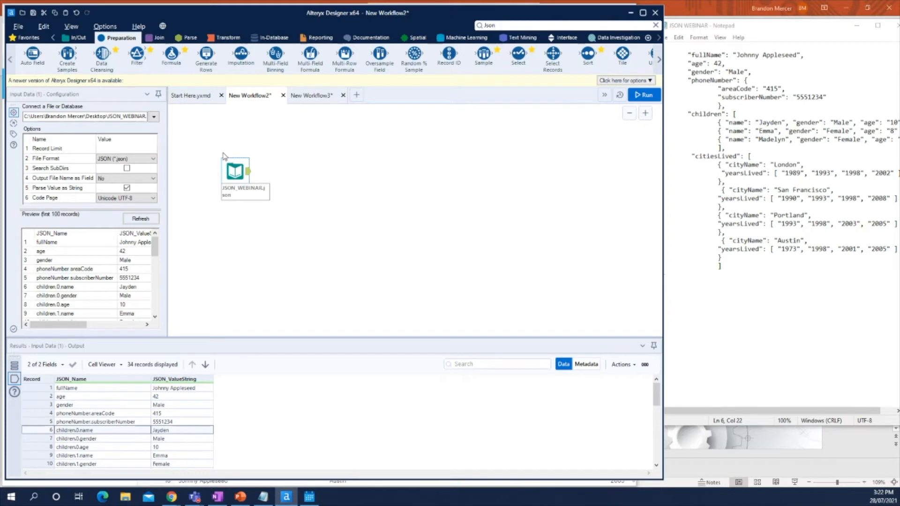
pyautogui.moveTo(139, 54); pyautogui.dragTo(292, 172)
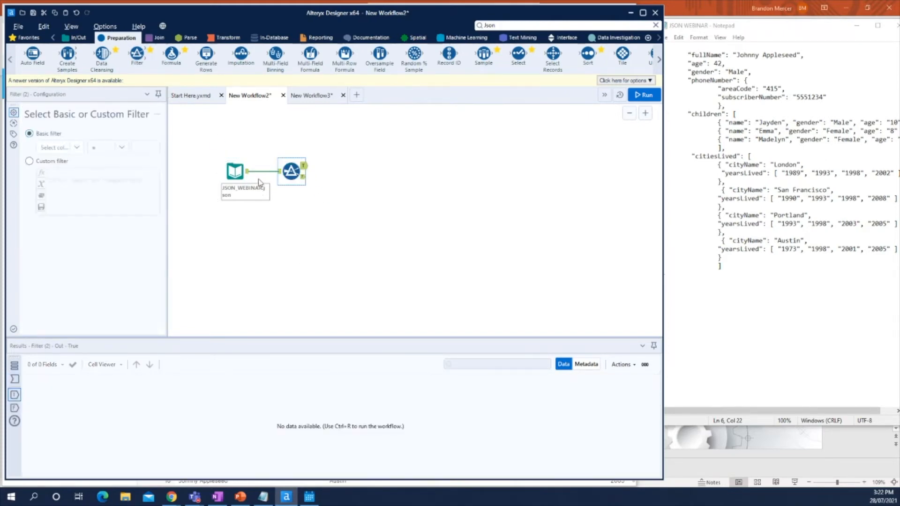
pyautogui.click(52, 163)
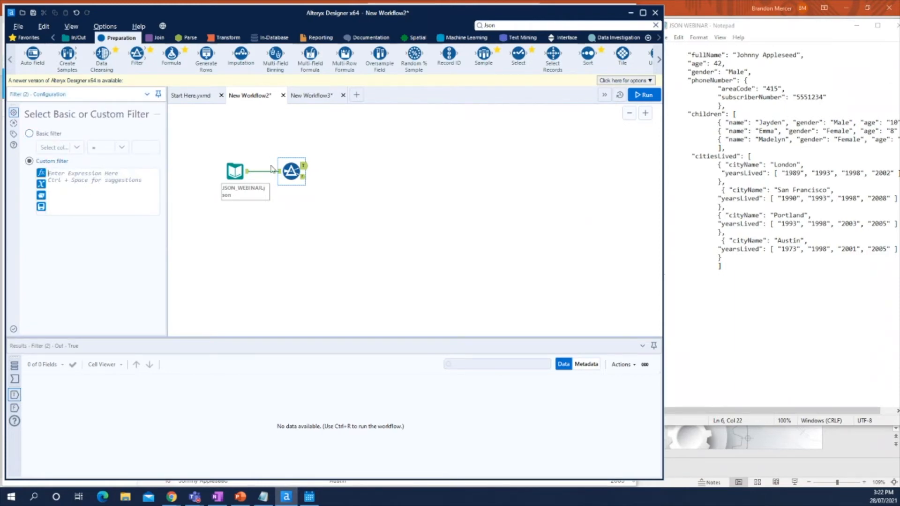
# Examine the Input Data tool's output rows, highlighting the children entries that precede the citiesLived entries.
pyautogui.click(244, 174)
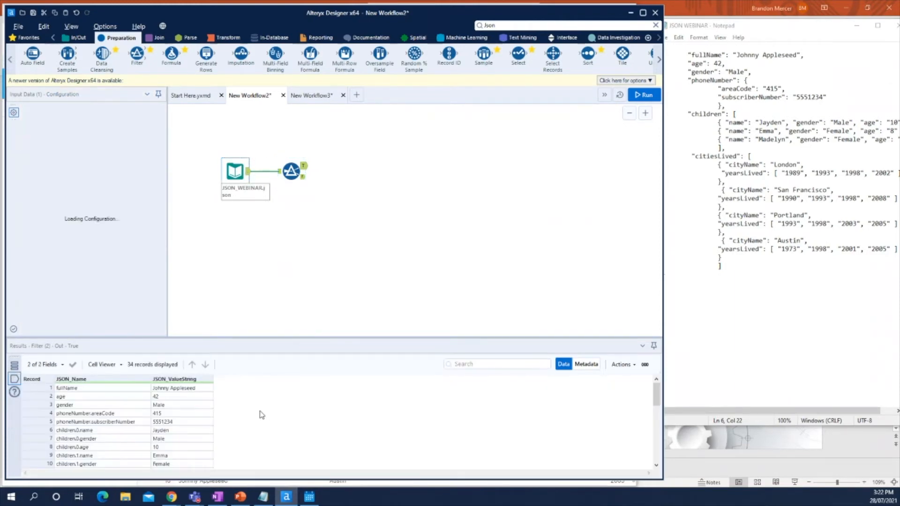
pyautogui.scroll(-3, 207, 417)
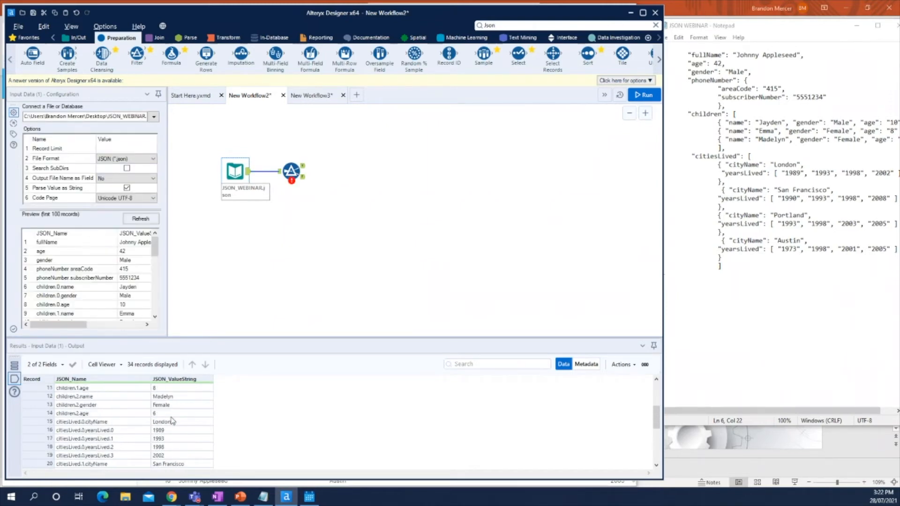
pyautogui.scroll(2, 172, 421)
pyautogui.moveTo(90, 405); pyautogui.dragTo(171, 462)
pyautogui.scroll(-1, 186, 437)
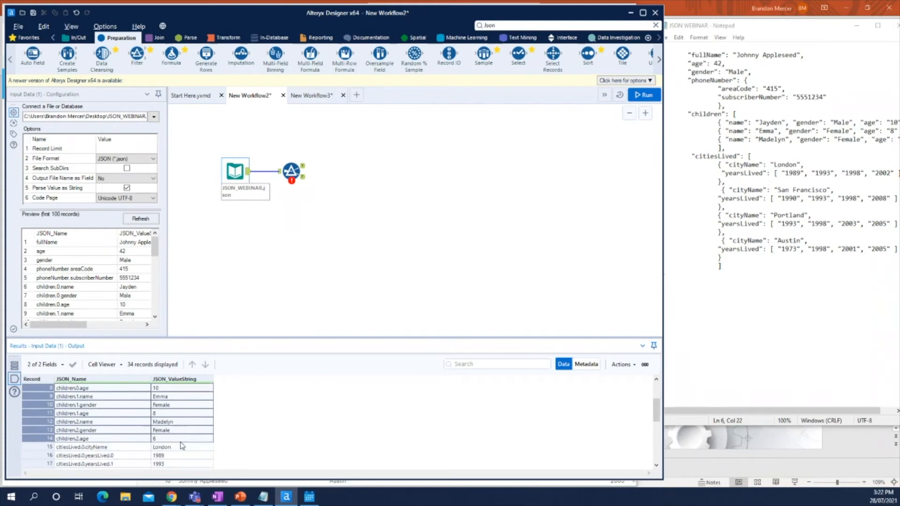
# Set the Filter tool's custom expression to Left([JSON_Name], 2) = "Ch" and run the workflow.
pyautogui.scroll(1, 143, 441)
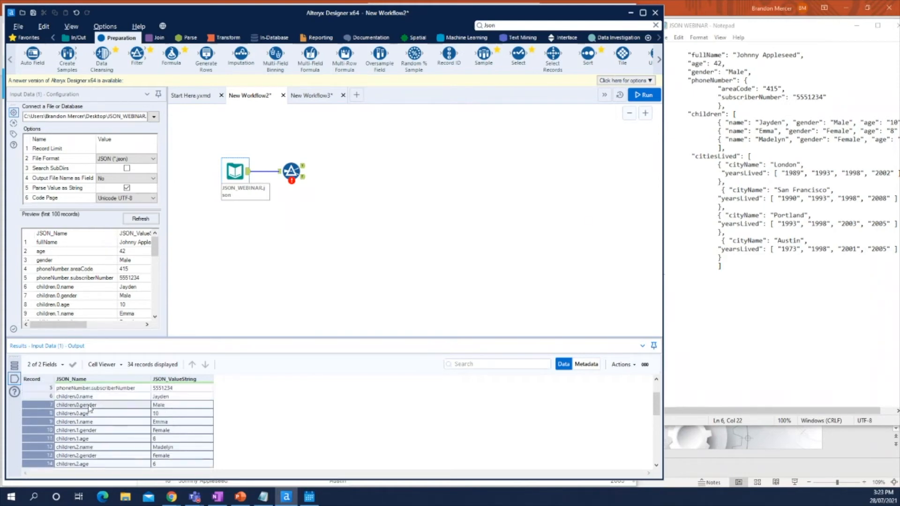
pyautogui.scroll(-1, 154, 423)
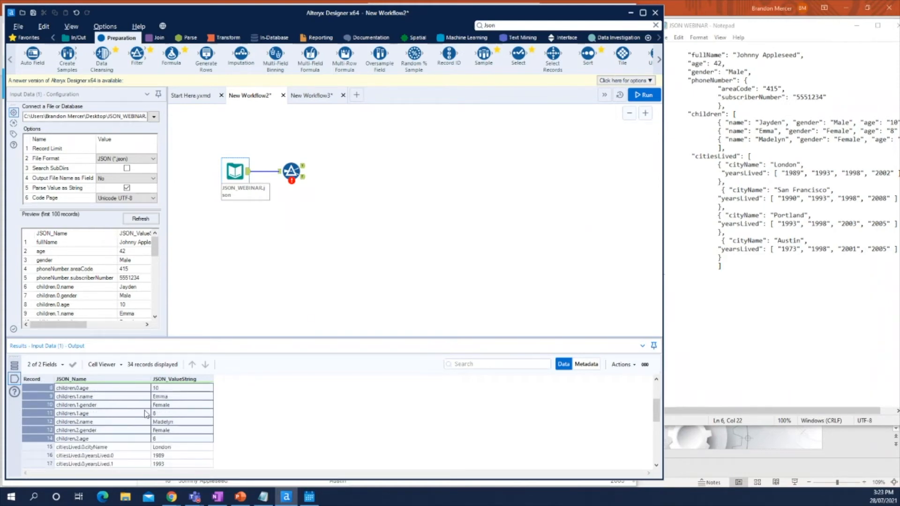
pyautogui.moveTo(291, 171)
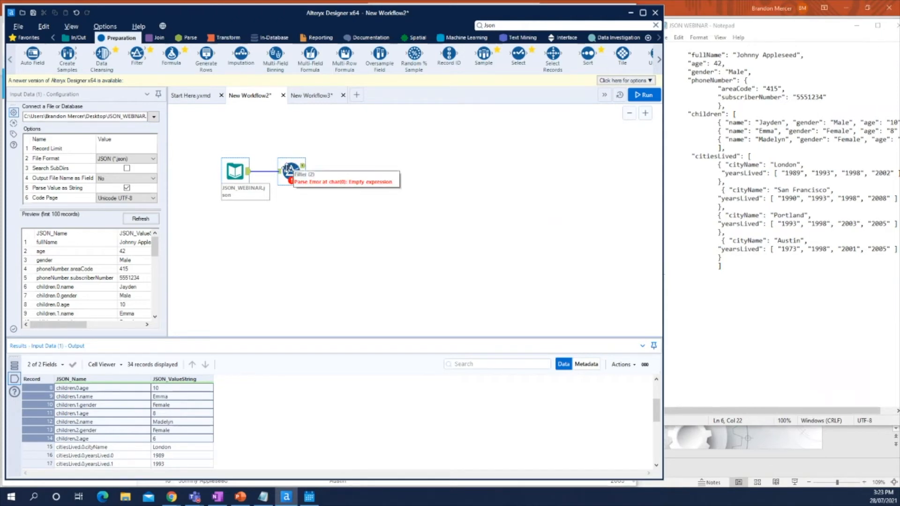
pyautogui.click(291, 170)
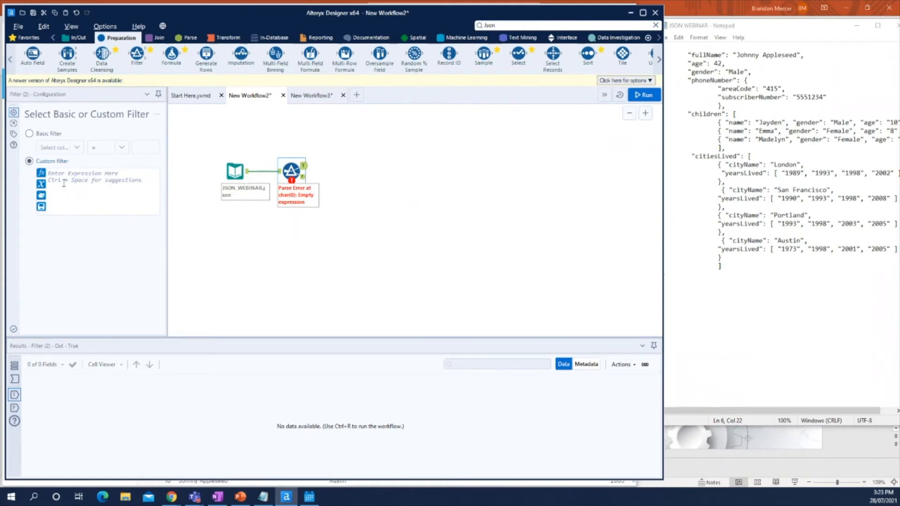
pyautogui.click(65, 178)
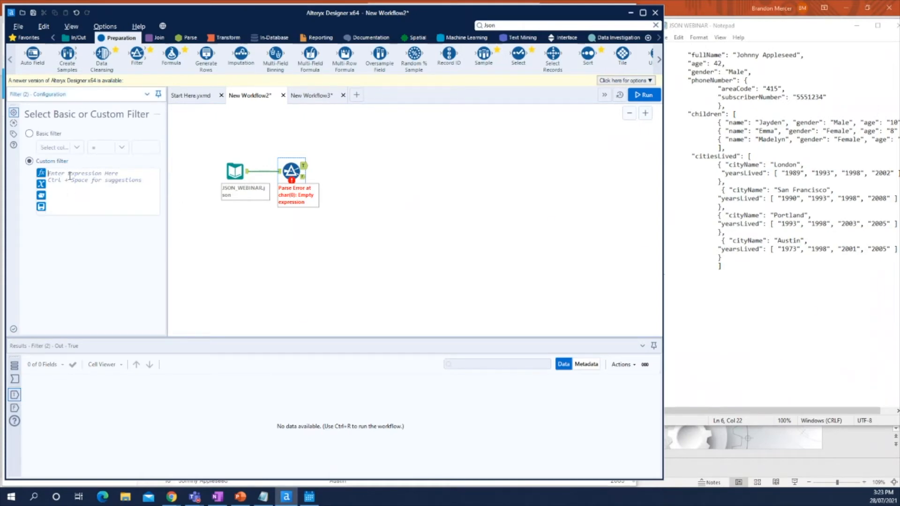
pyautogui.write('left')
pyautogui.press('Return')
pyautogui.write('[Jso, len)')
pyautogui.press('Return')
pyautogui.write("'\\, len)")
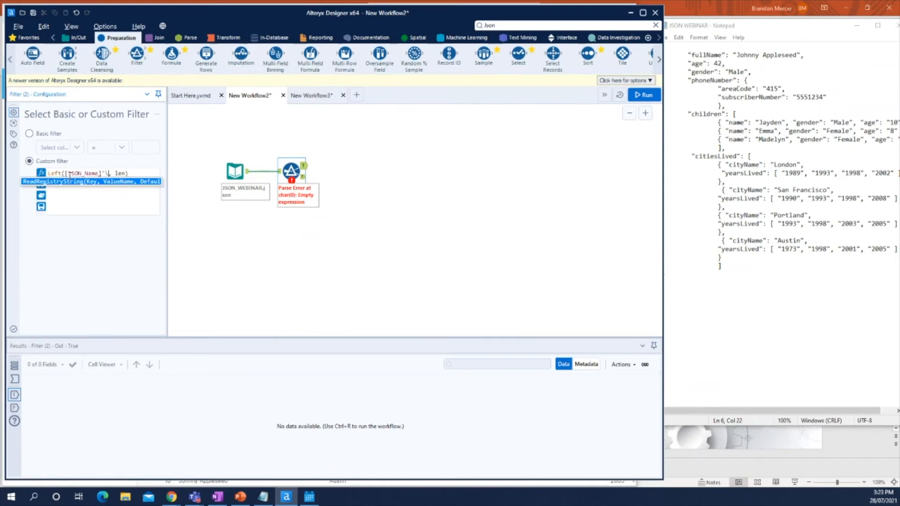
pyautogui.press('BackSpace')
pyautogui.press('BackSpace')
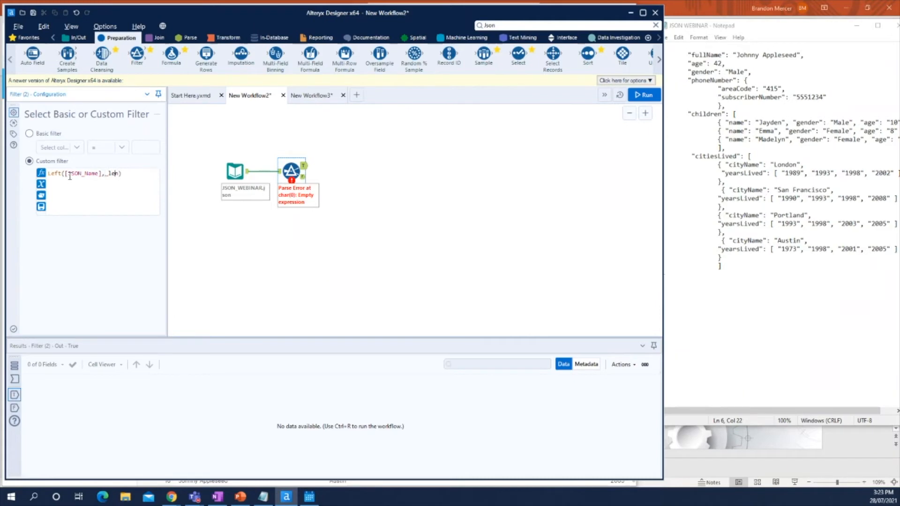
pyautogui.write(', len')
pyautogui.press('BackSpace')
pyautogui.press('BackSpace')
pyautogui.press('BackSpace')
pyautogui.click(658, 96)
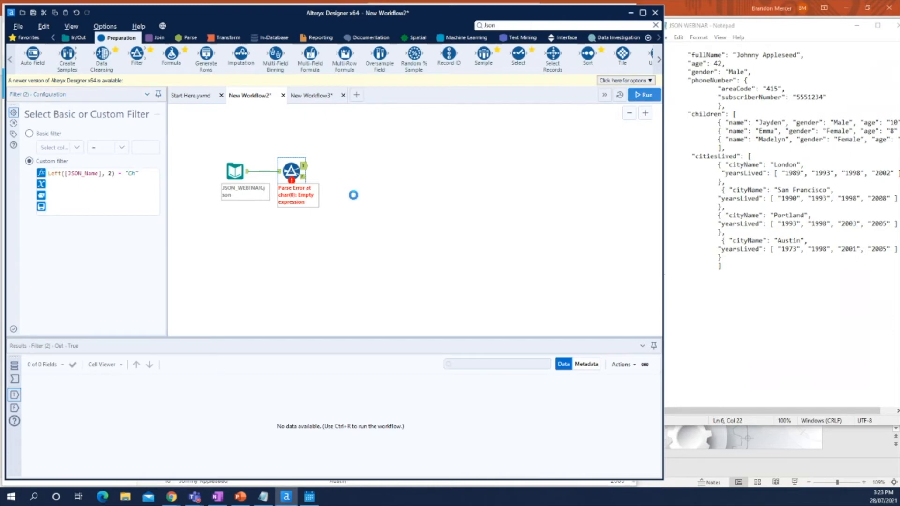
# Examine the Filter tool's True output, highlighting the name, gender and age rows of each child in turn.
pyautogui.click(281, 192)
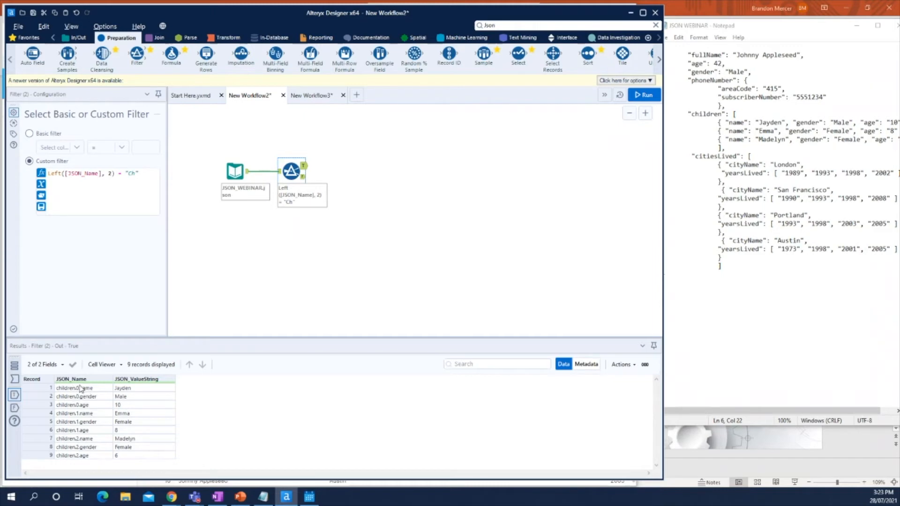
pyautogui.moveTo(84, 391); pyautogui.dragTo(137, 407)
pyautogui.moveTo(77, 414); pyautogui.dragTo(159, 429)
pyautogui.moveTo(80, 439); pyautogui.dragTo(136, 456)
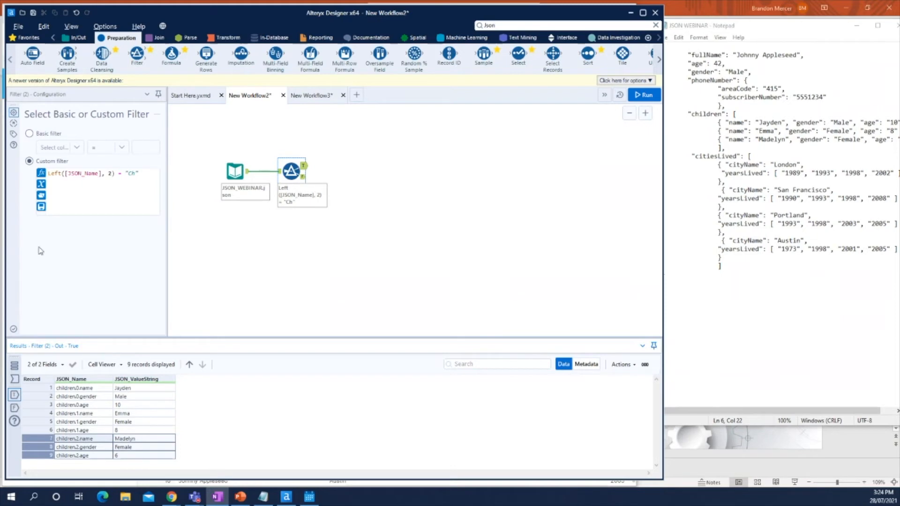
pyautogui.click(203, 404)
pyautogui.click(303, 166)
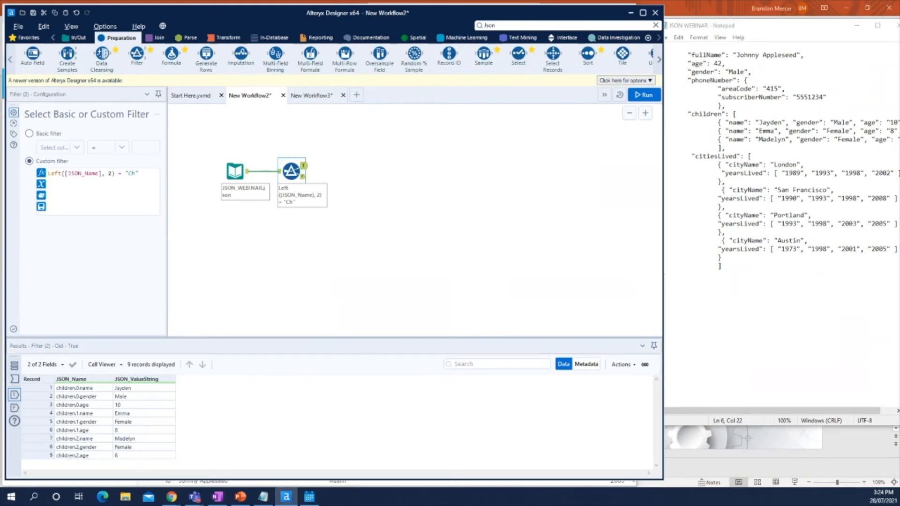
# Connect a RegEx tool to the Filter tool's True output and widen the Configuration pane.
pyautogui.click(189, 38)
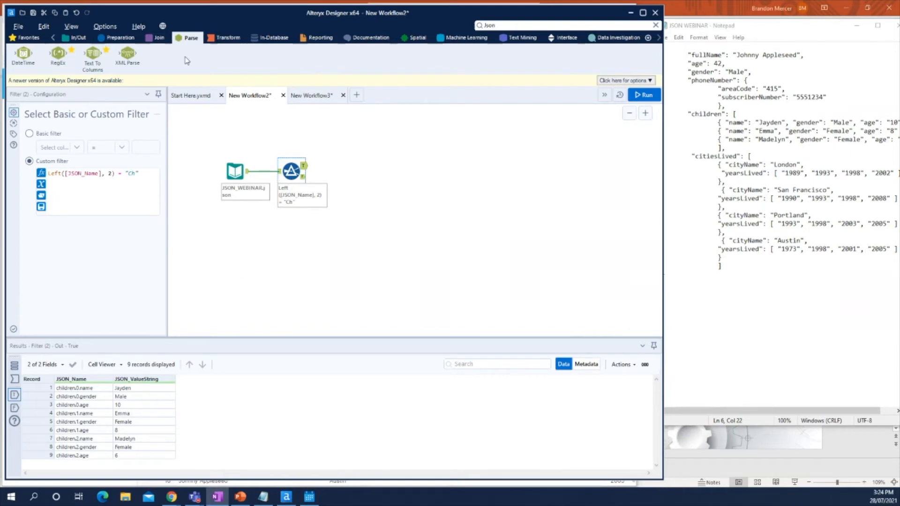
pyautogui.moveTo(58, 55); pyautogui.dragTo(347, 166)
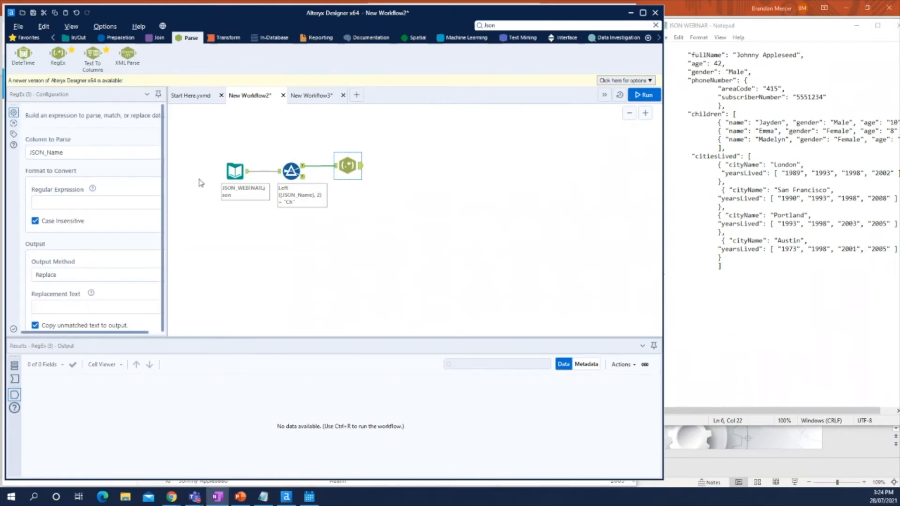
pyautogui.moveTo(168, 131); pyautogui.dragTo(225, 139)
# Set the RegEx expression for JSON_Name to (.+).(\d).(.+) with output method Parse, and run the workflow.
pyautogui.click(88, 200)
pyautogui.write('(.+).(\\d).(.+)')
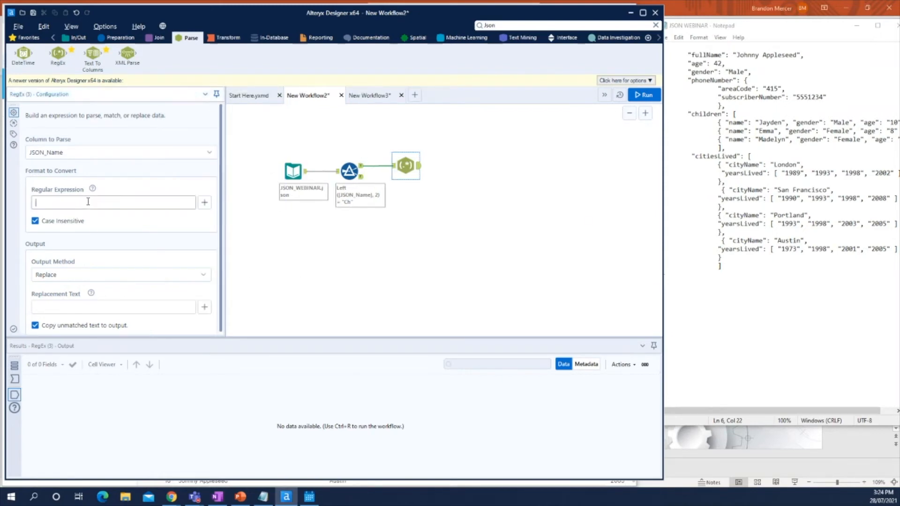
pyautogui.click(115, 276)
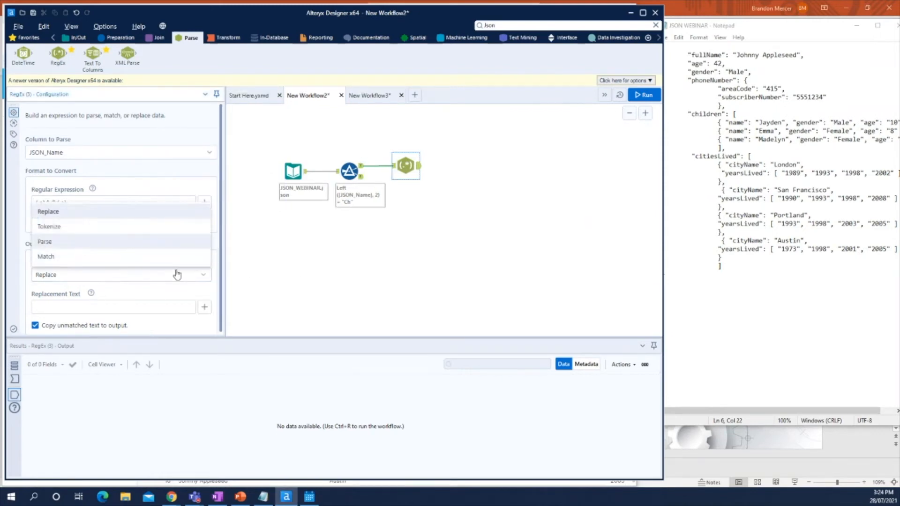
pyautogui.click(85, 240)
pyautogui.scroll(-1, 194, 276)
pyautogui.click(643, 95)
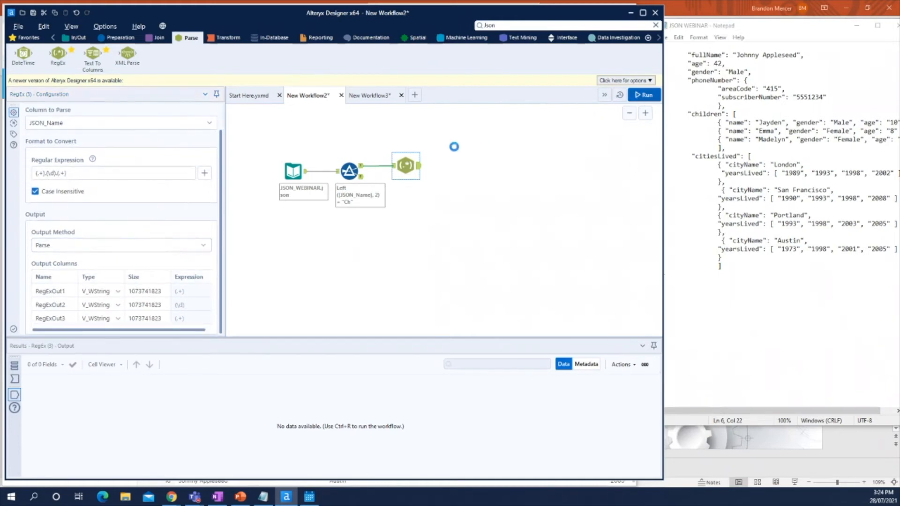
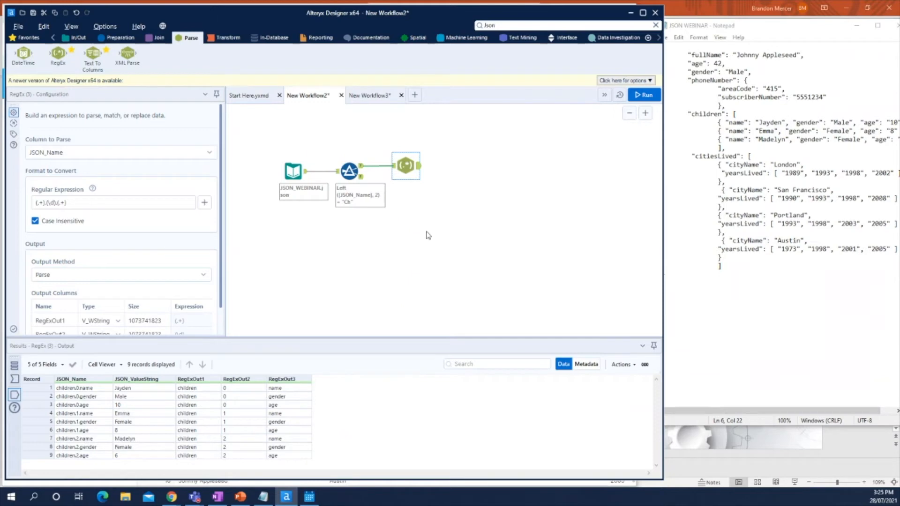
# Connect a Select tool after RegEx and rename RegExOut2 to group, RegExOut3 to headers and JSON_ValueString to values.
pyautogui.click(120, 38)
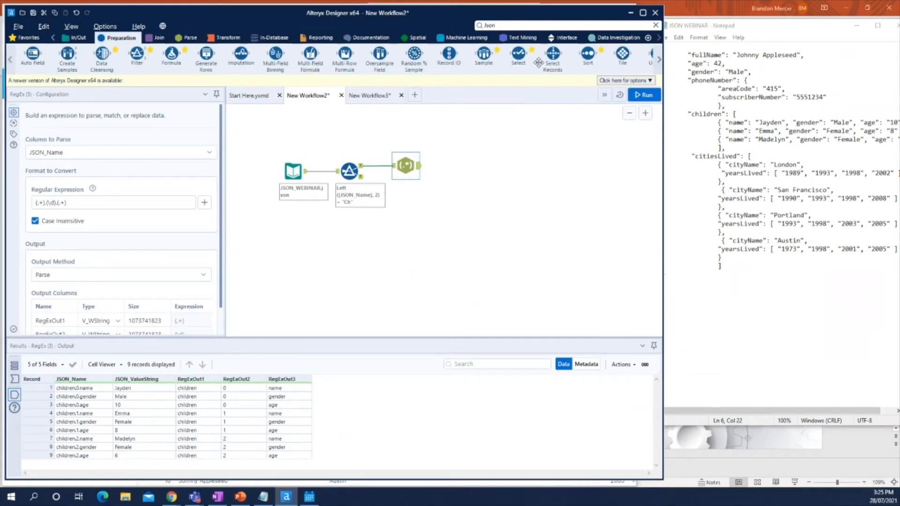
pyautogui.moveTo(518, 55); pyautogui.dragTo(467, 165)
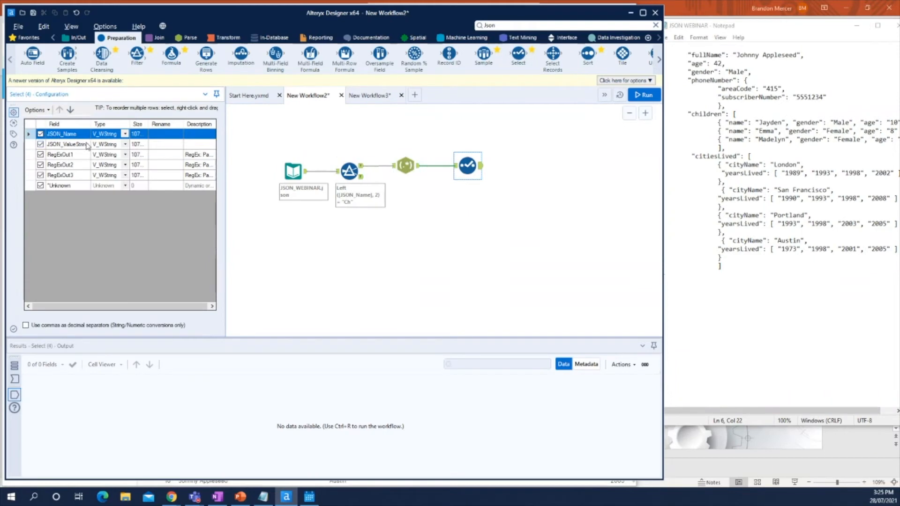
pyautogui.click(164, 163)
pyautogui.write('groupo')
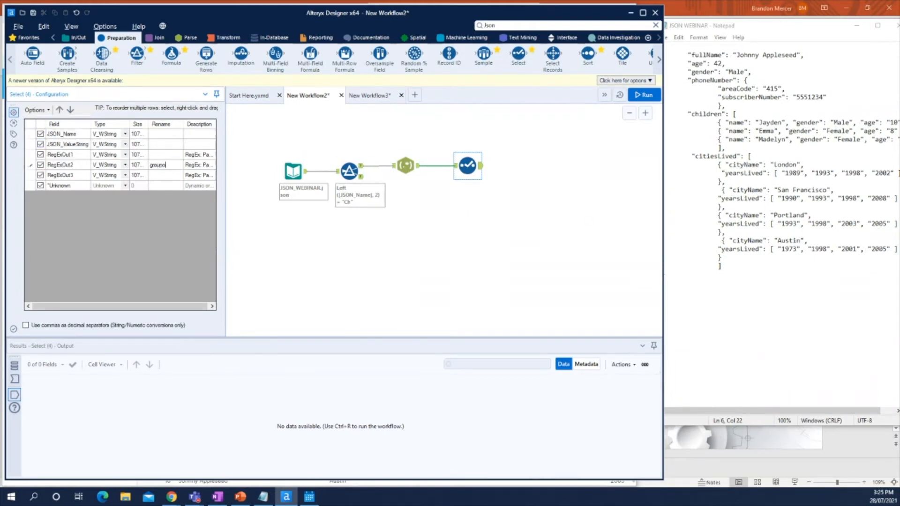
pyautogui.press('BackSpace')
pyautogui.click(172, 175)
pyautogui.click(169, 175)
pyautogui.write('ders')
pyautogui.click(156, 144)
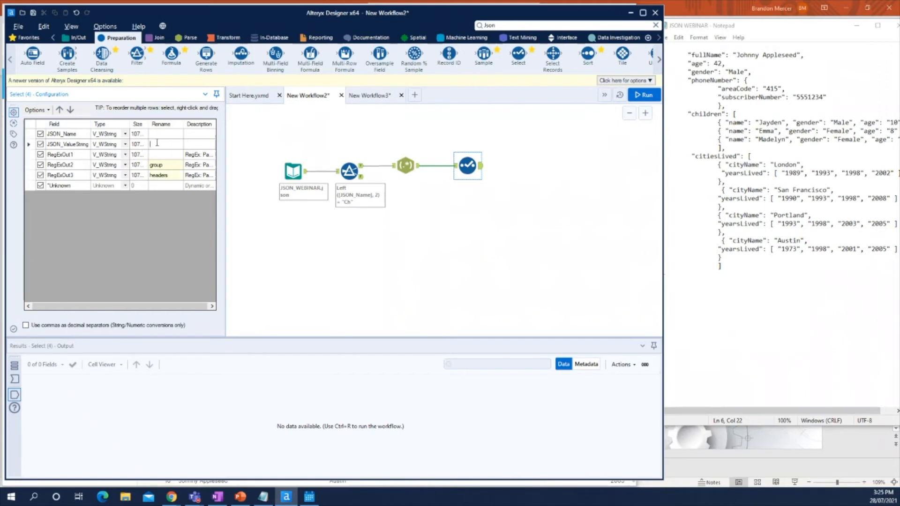
pyautogui.write('values')
# Exclude JSON_Name and RegExOut1 in the Select tool, order the kept fields as headers, group, values, and run the workflow.
pyautogui.click(41, 133)
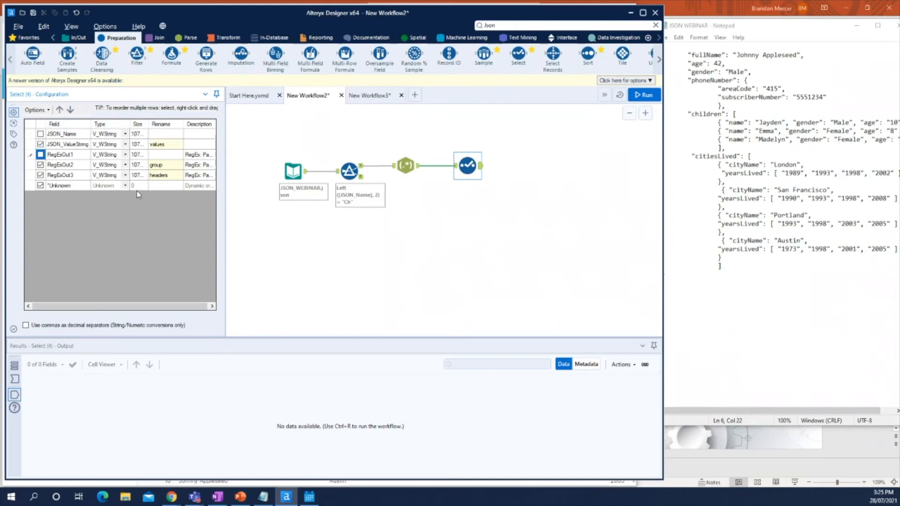
pyautogui.click(103, 175)
pyautogui.click(60, 110)
pyautogui.click(59, 109)
pyautogui.click(59, 109)
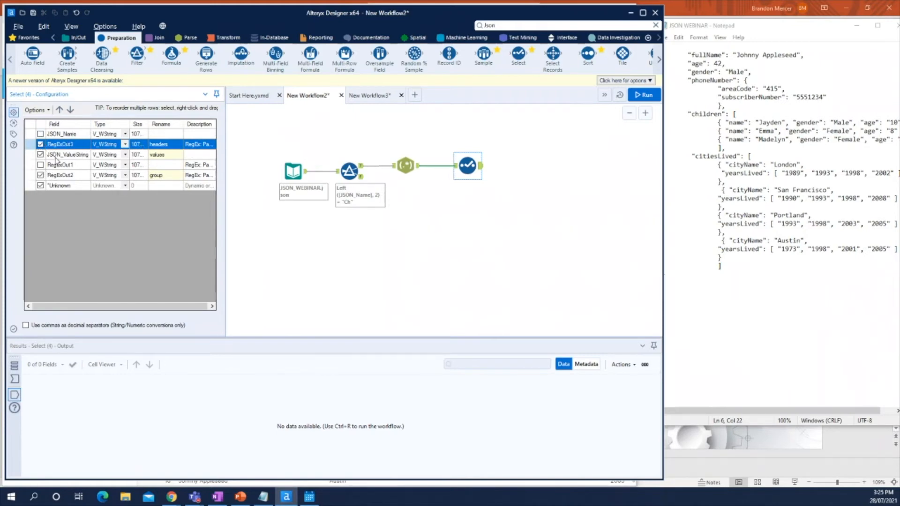
pyautogui.click(60, 174)
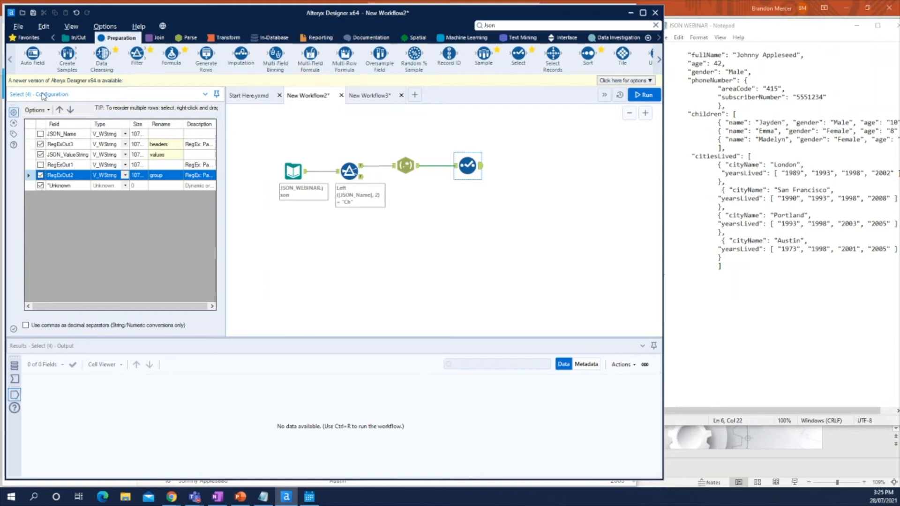
pyautogui.click(59, 110)
pyautogui.click(59, 111)
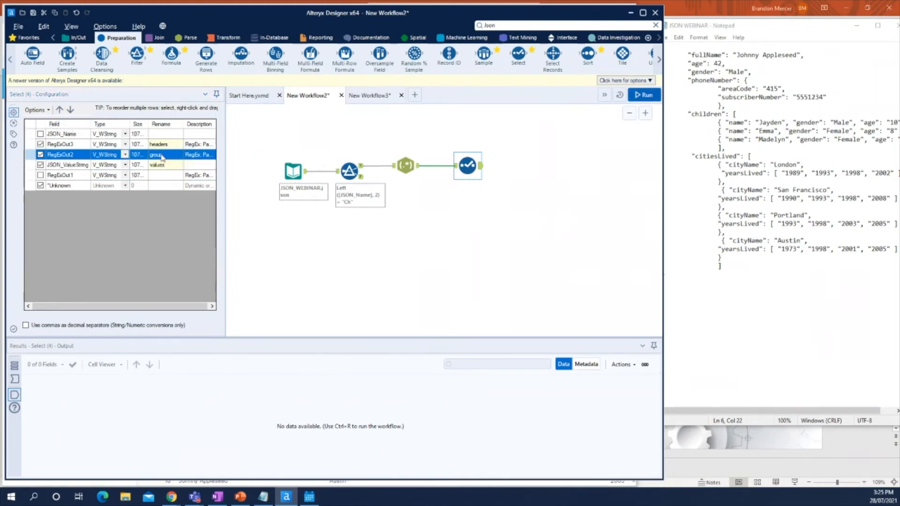
pyautogui.hotkey('ctrl', 'r')
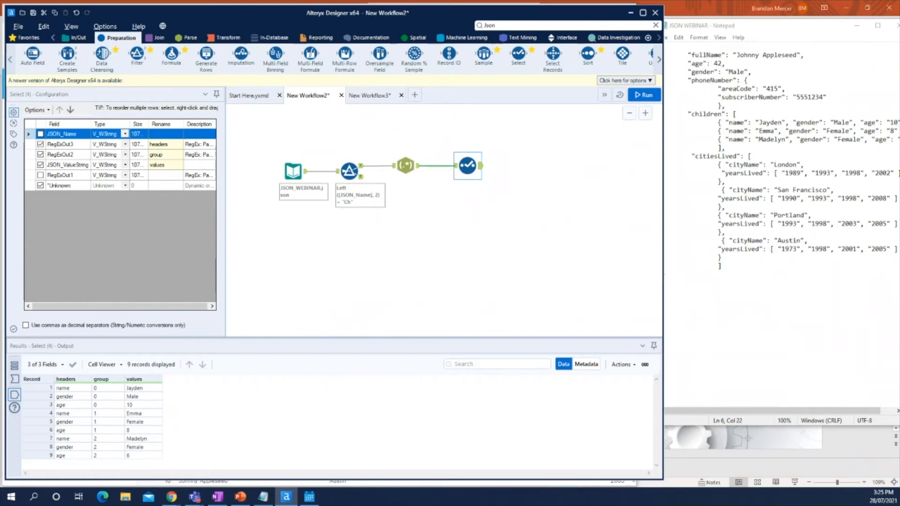
# Connect a Cross Tab tool after Select, grouping by group, with headers as column headers and values for the new columns.
pyautogui.click(227, 40)
pyautogui.moveTo(93, 54); pyautogui.dragTo(509, 166)
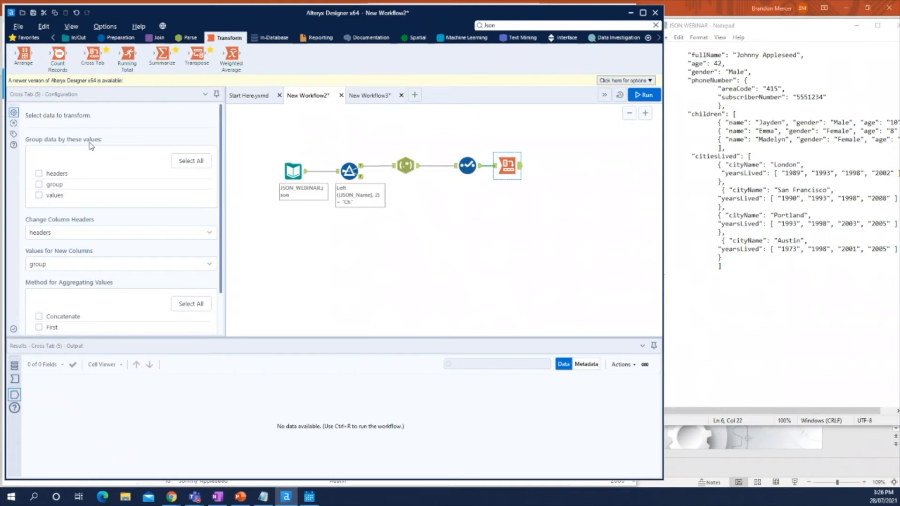
pyautogui.click(40, 186)
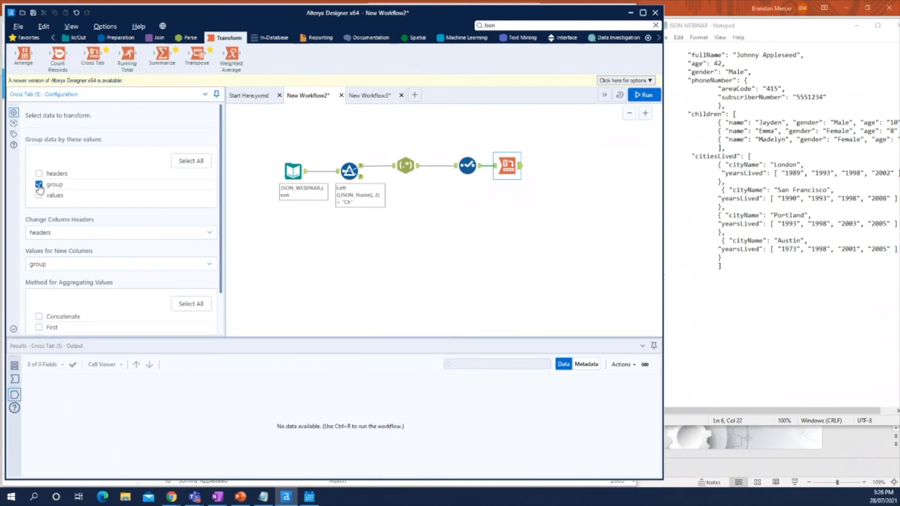
pyautogui.click(131, 235)
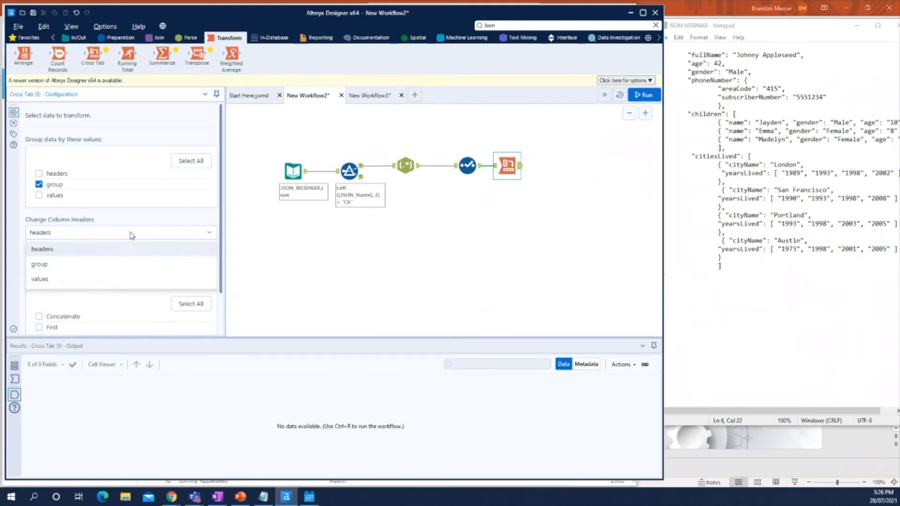
pyautogui.click(63, 253)
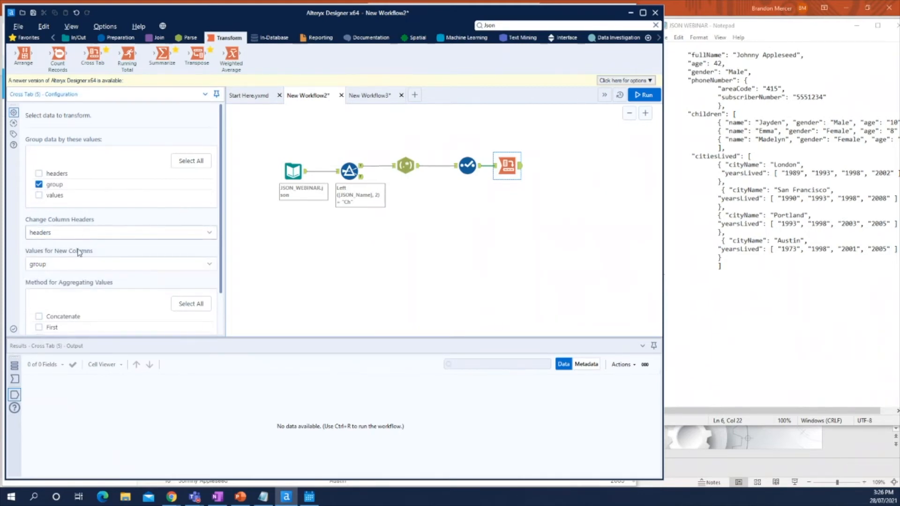
pyautogui.click(74, 265)
pyautogui.click(68, 311)
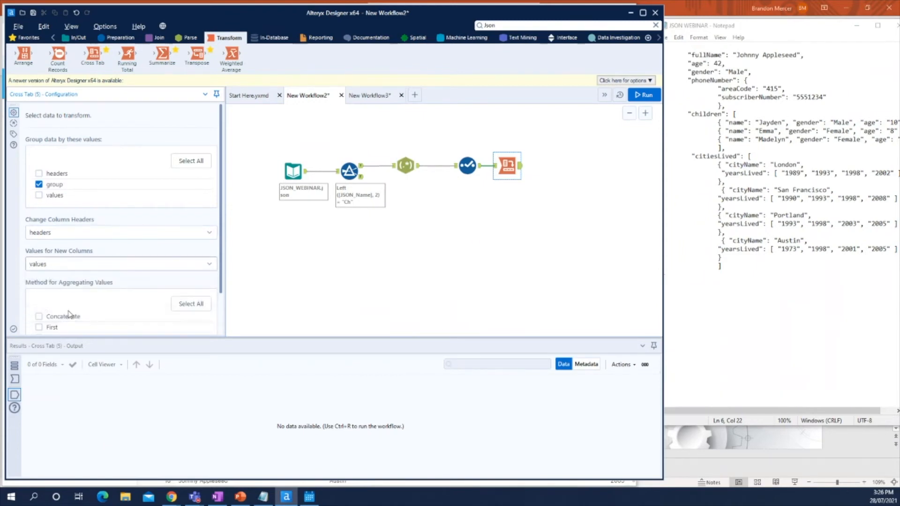
# Set the Cross Tab aggregation method to Concatenate, run the workflow and show the tool's output.
pyautogui.scroll(-1, 99, 277)
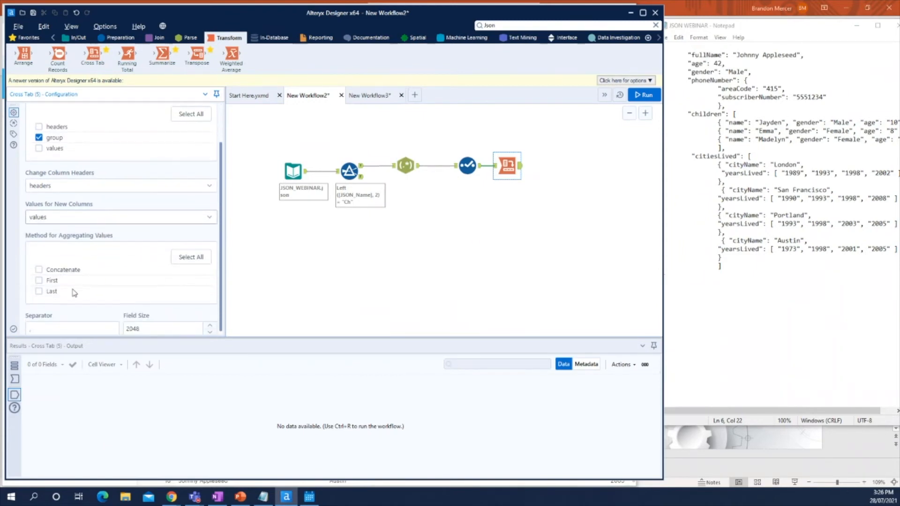
pyautogui.click(39, 271)
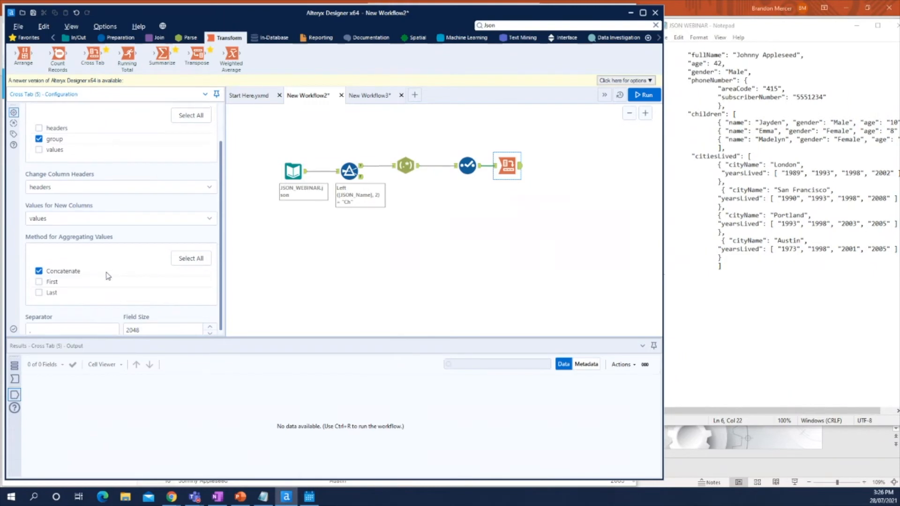
pyautogui.scroll(1, 108, 276)
pyautogui.click(632, 92)
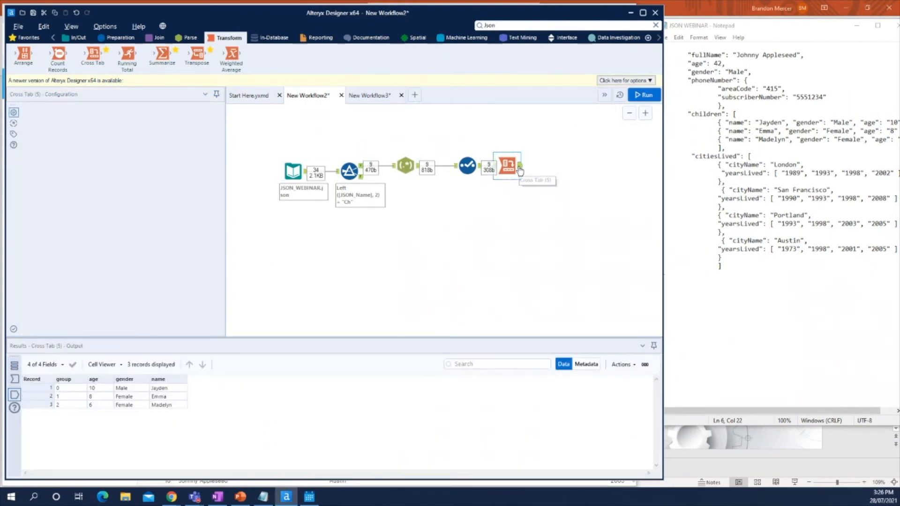
pyautogui.click(519, 170)
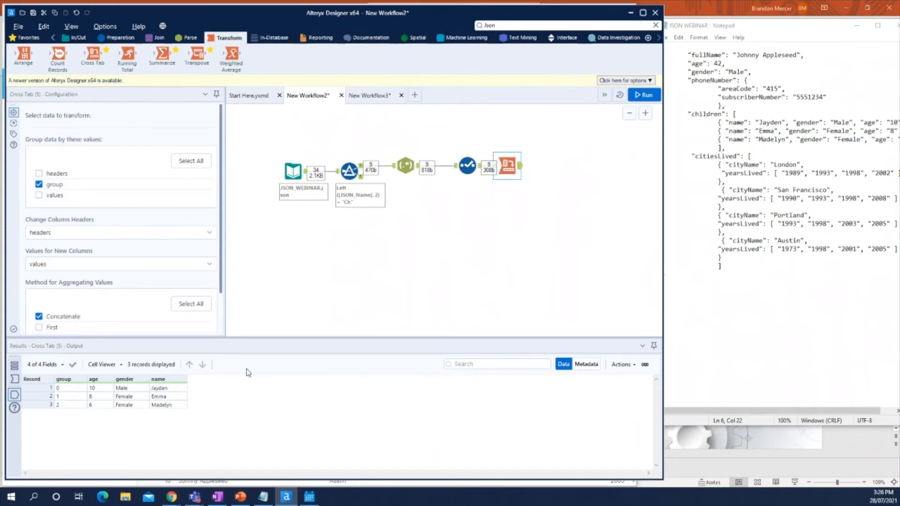
# Connect a Select tool after the Cross Tab, exclude the group field and run the workflow.
pyautogui.click(131, 41)
pyautogui.moveTo(518, 55); pyautogui.dragTo(558, 165)
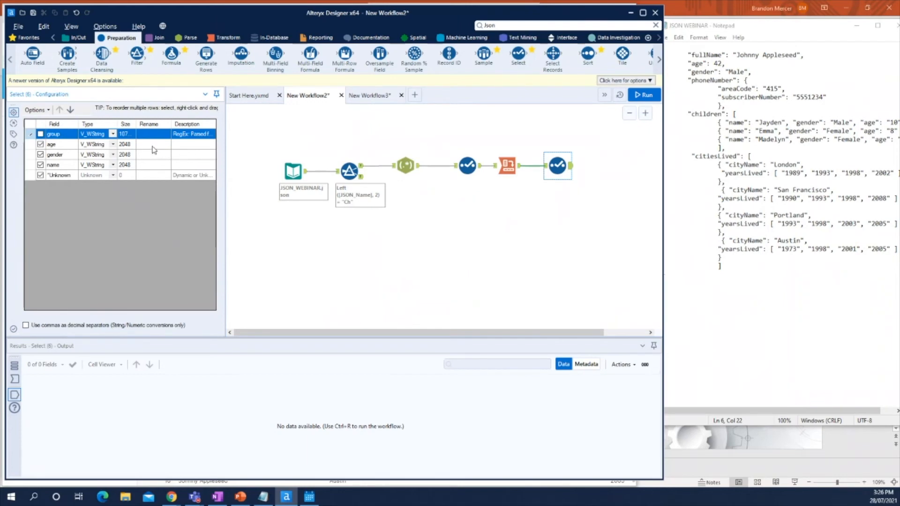
pyautogui.click(642, 96)
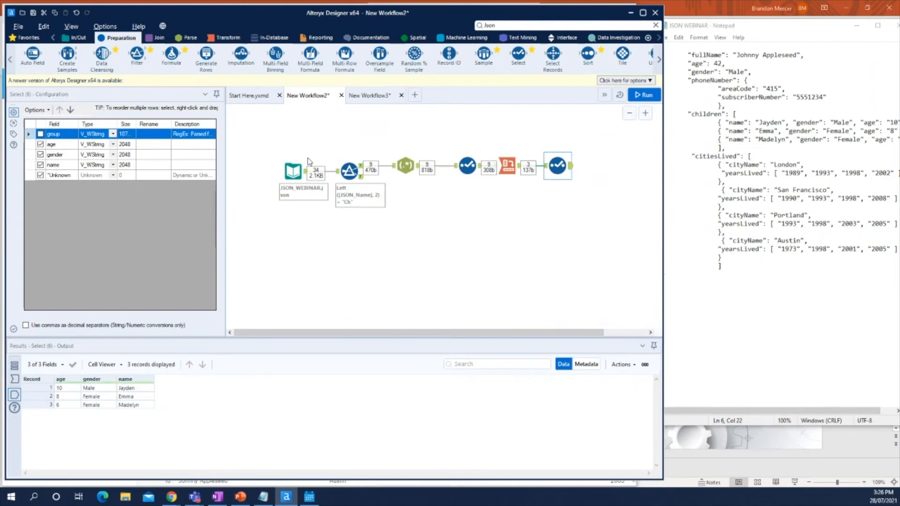
# Examine the children and citiesLived sections of the JSON_WEBINAR file in Notepad.
pyautogui.moveTo(696, 107); pyautogui.dragTo(842, 140)
pyautogui.click(800, 140)
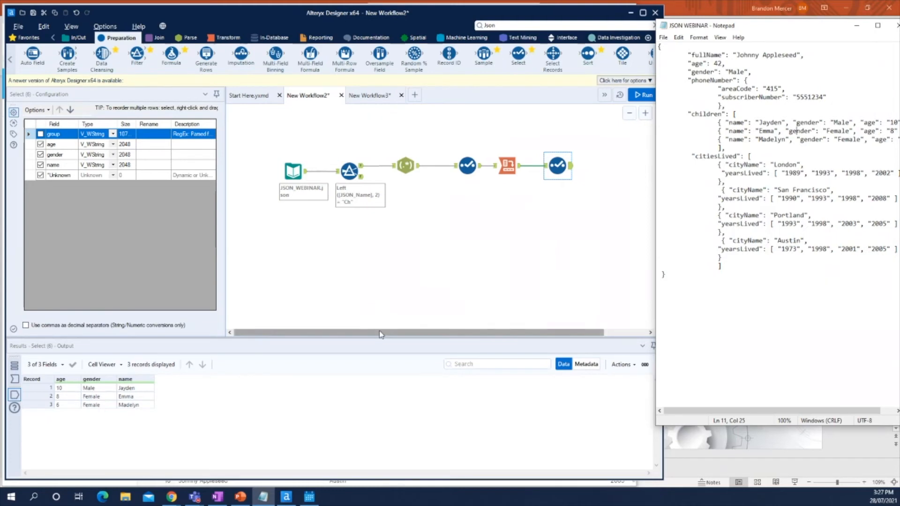
pyautogui.moveTo(226, 248); pyautogui.dragTo(142, 234)
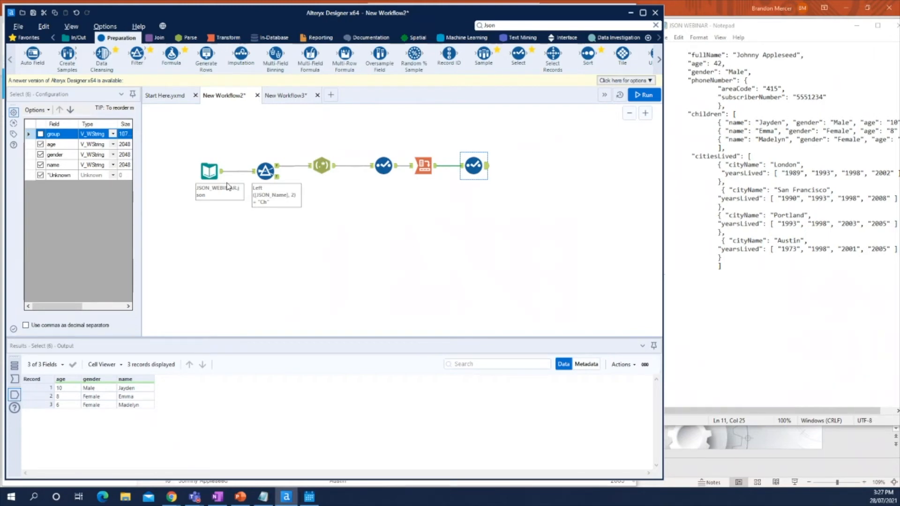
pyautogui.hotkey('alt', 'Tab')
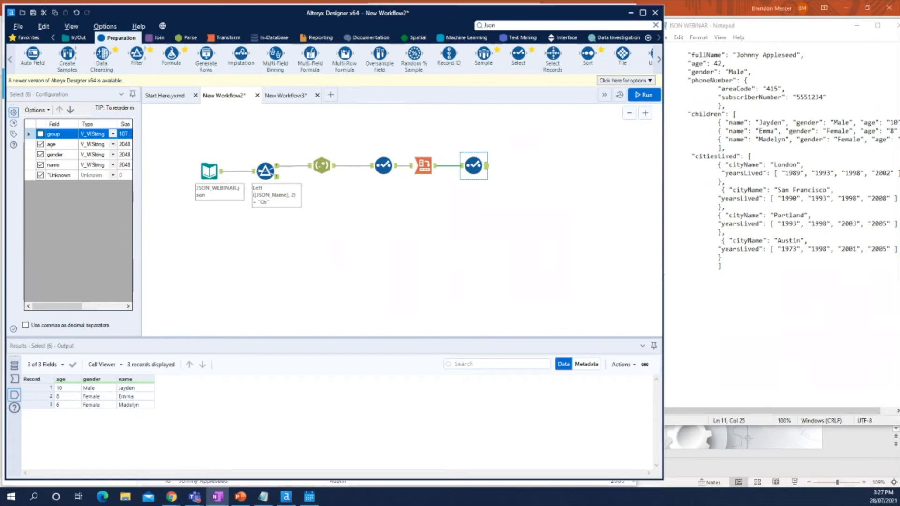
pyautogui.moveTo(692, 156); pyautogui.dragTo(850, 263)
pyautogui.click(804, 207)
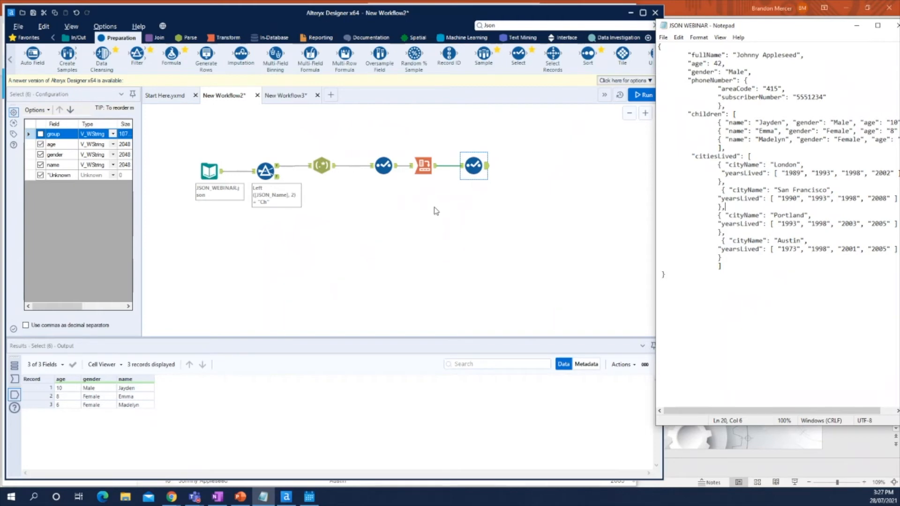
pyautogui.click(412, 205)
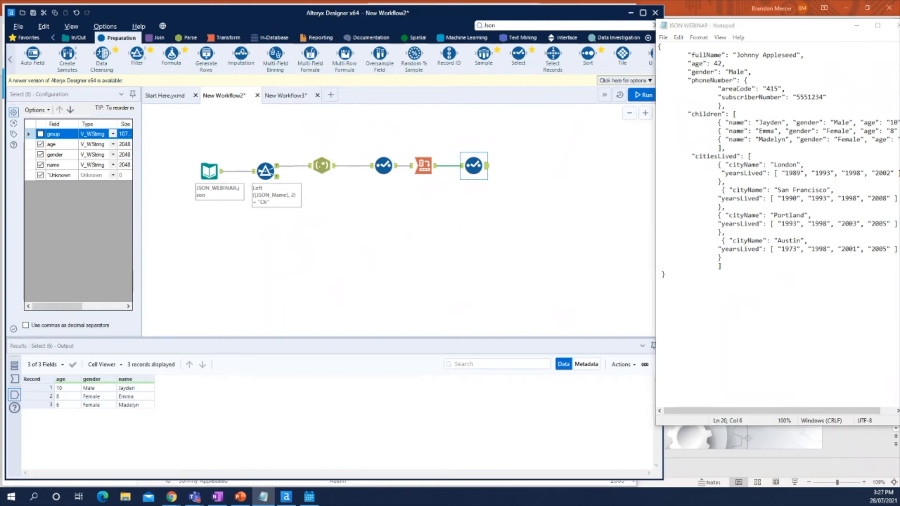
# Examine the parsed records in the Input Data tool's output to find where the citiesLived rows start and end.
pyautogui.click(221, 178)
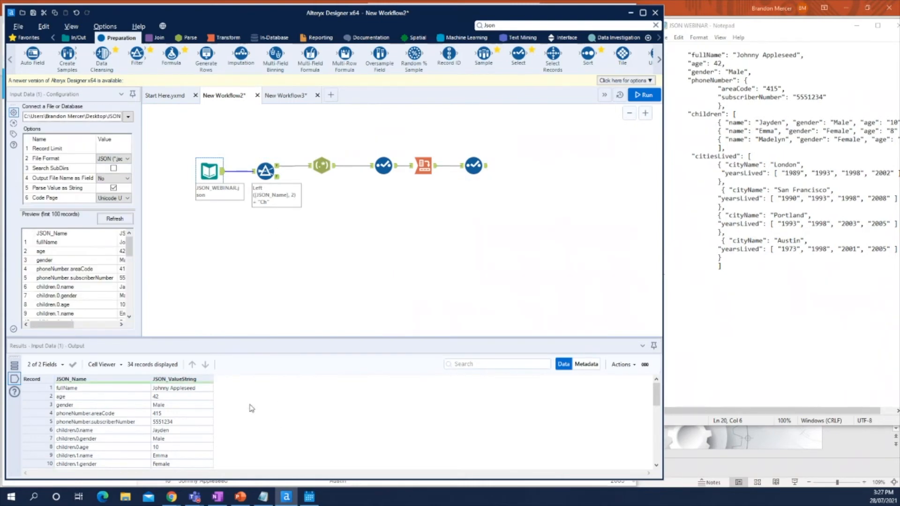
pyautogui.scroll(-2, 213, 406)
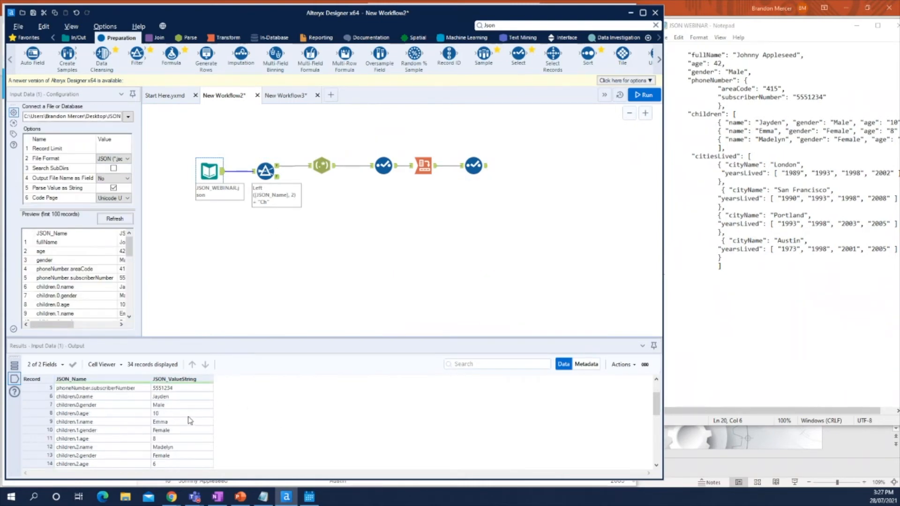
pyautogui.scroll(-1, 187, 414)
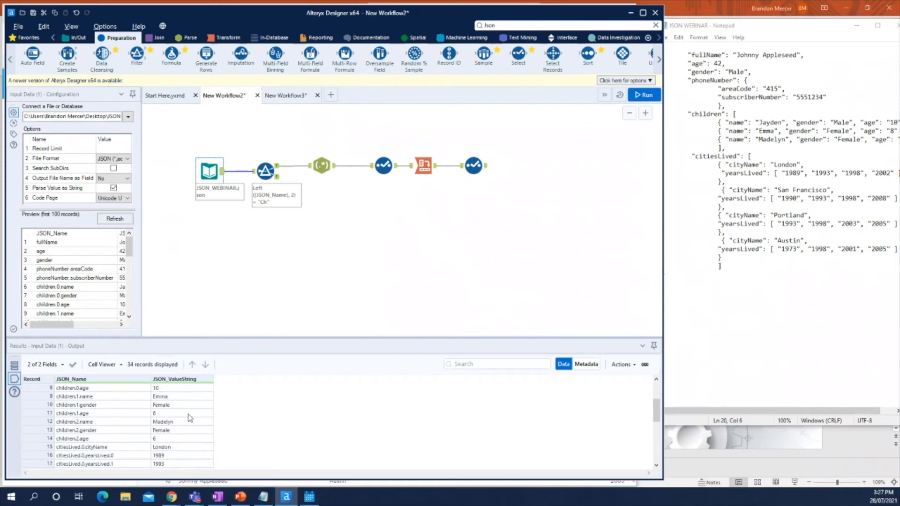
pyautogui.scroll(-1, 233, 439)
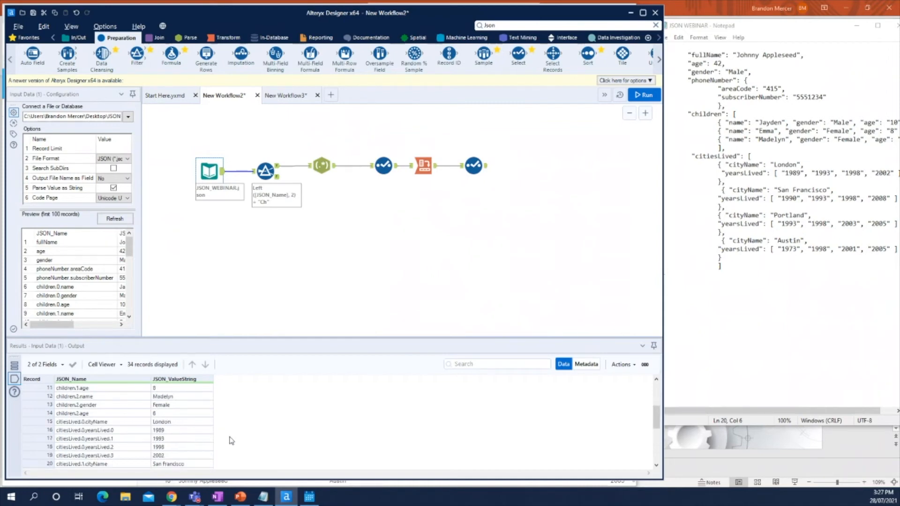
pyautogui.click(69, 423)
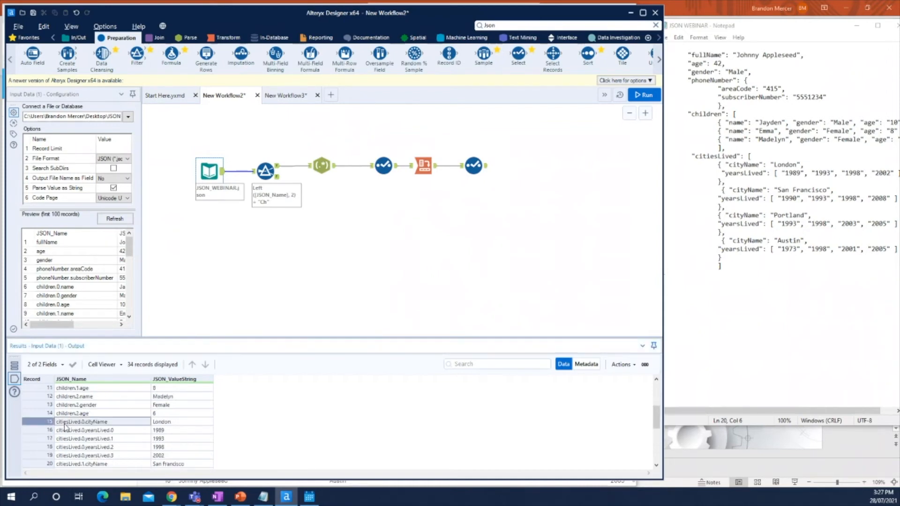
pyautogui.scroll(1, 75, 417)
pyautogui.scroll(-1, 74, 419)
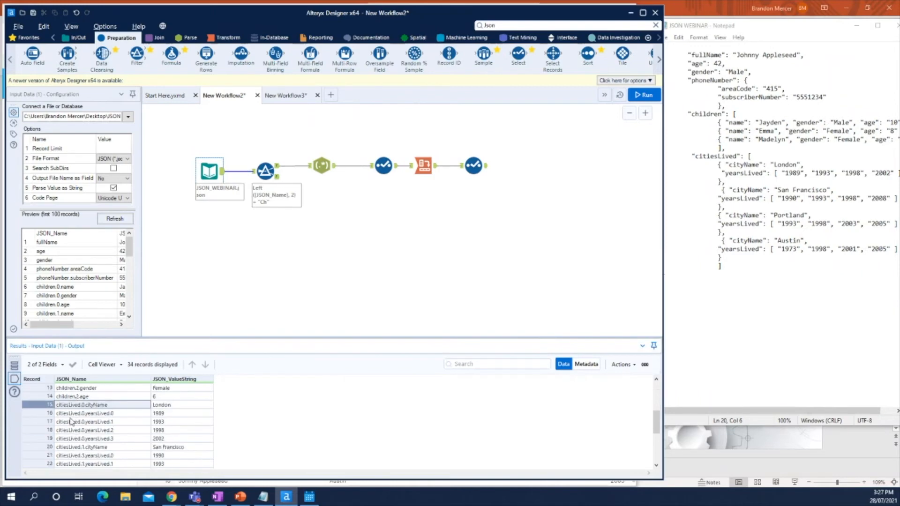
pyautogui.moveTo(94, 408); pyautogui.dragTo(172, 481)
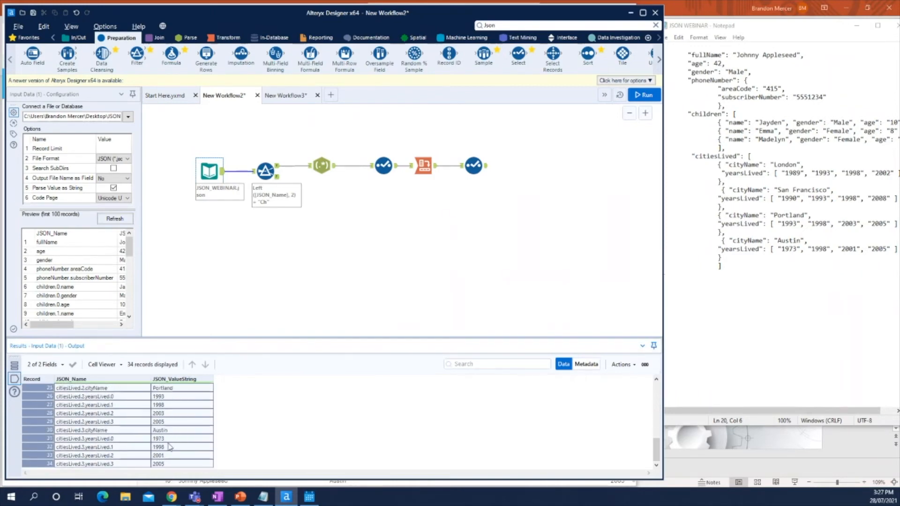
pyautogui.scroll(6, 169, 447)
pyautogui.moveTo(77, 448); pyautogui.dragTo(182, 355)
pyautogui.click(358, 194)
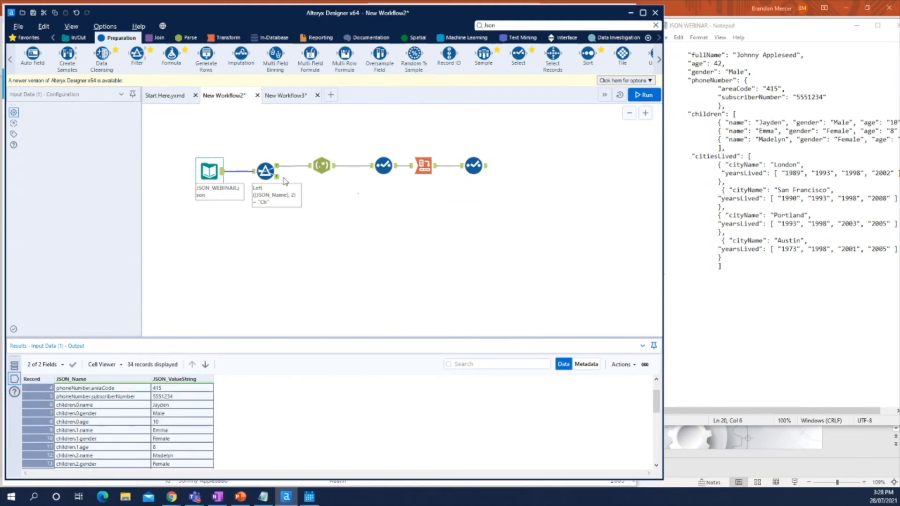
pyautogui.hotkey('ctrl', 'r')
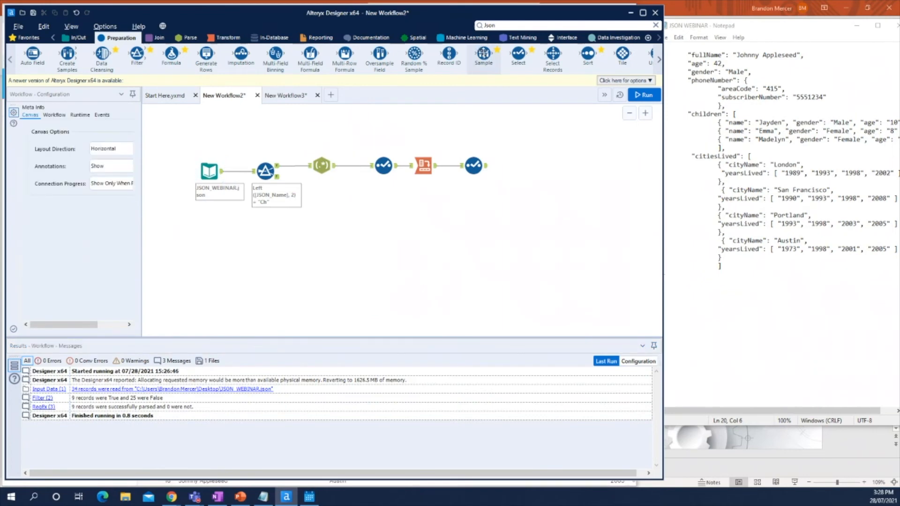
# Branch a Sample tool off the Input Data tool, set it to skip the first 14 rows and run the workflow.
pyautogui.moveTo(484, 54); pyautogui.dragTo(248, 228)
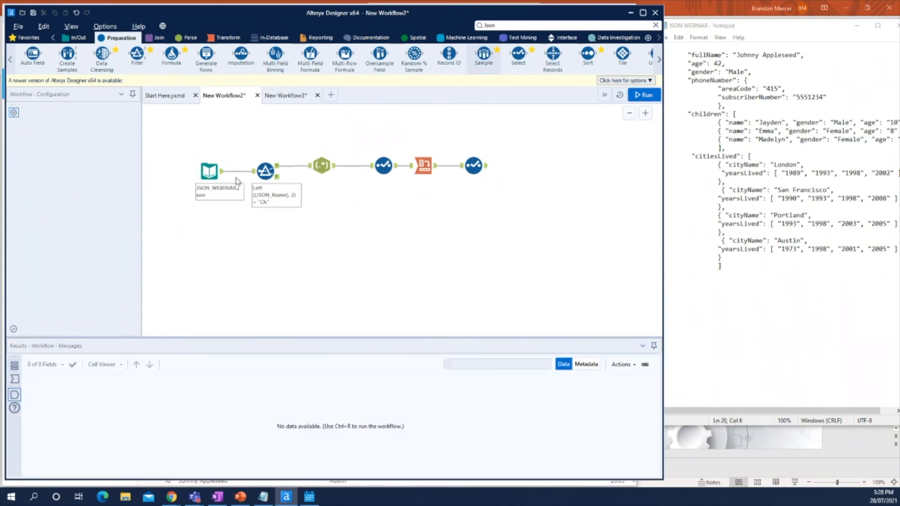
pyautogui.moveTo(223, 176); pyautogui.dragTo(237, 228)
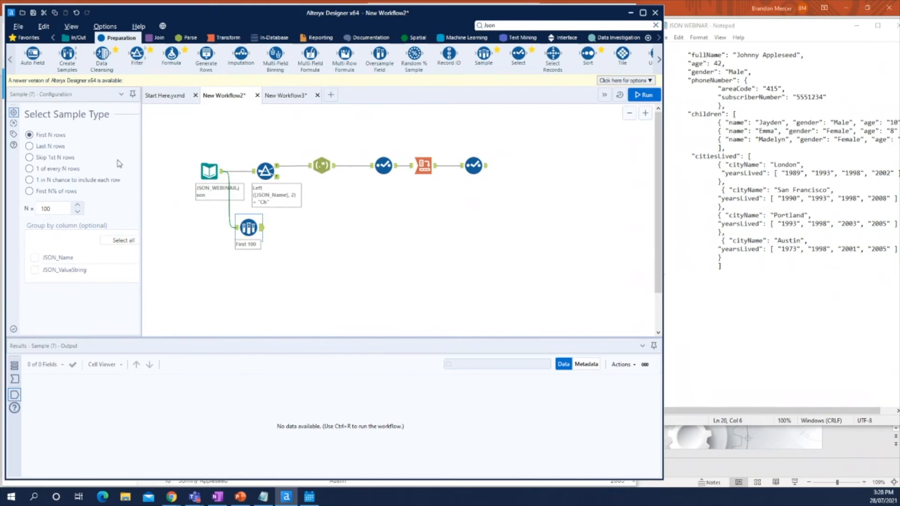
pyautogui.click(29, 158)
pyautogui.moveTo(60, 211); pyautogui.dragTo(33, 207)
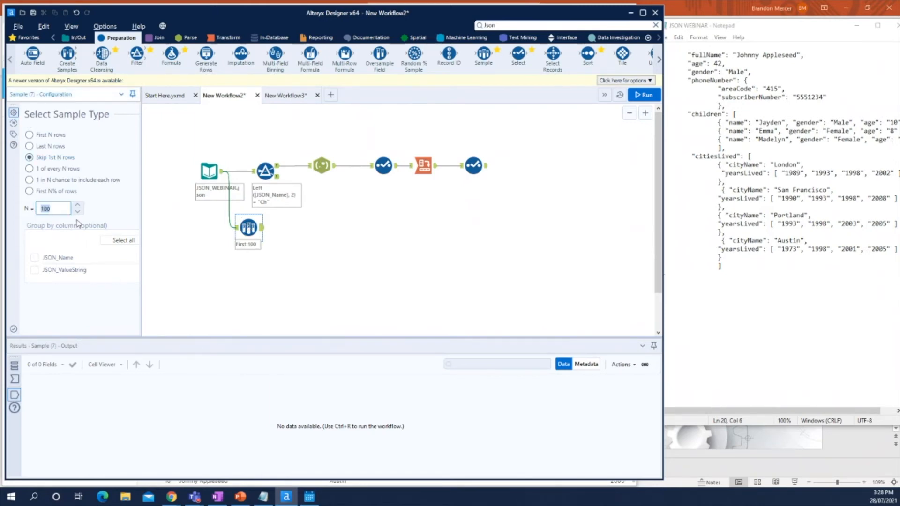
pyautogui.write('14')
pyautogui.click(643, 95)
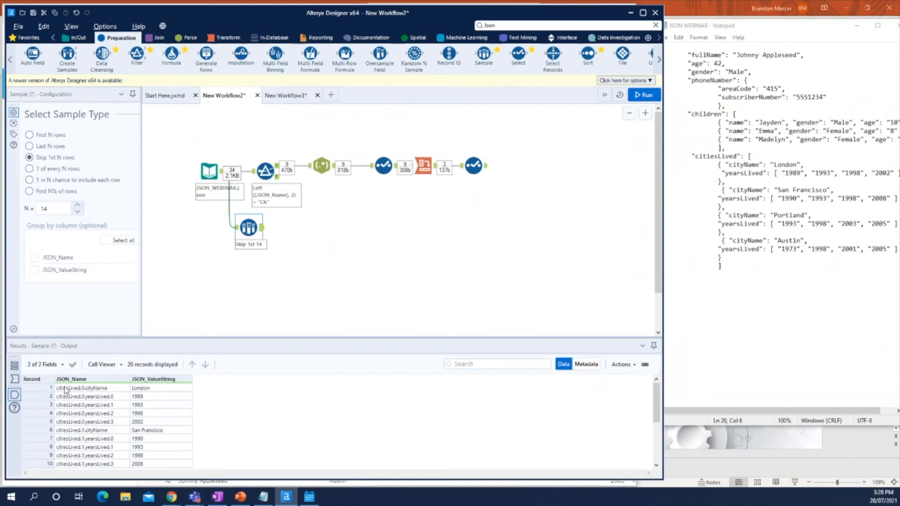
pyautogui.moveTo(64, 389); pyautogui.dragTo(130, 445)
pyautogui.scroll(-1, 132, 449)
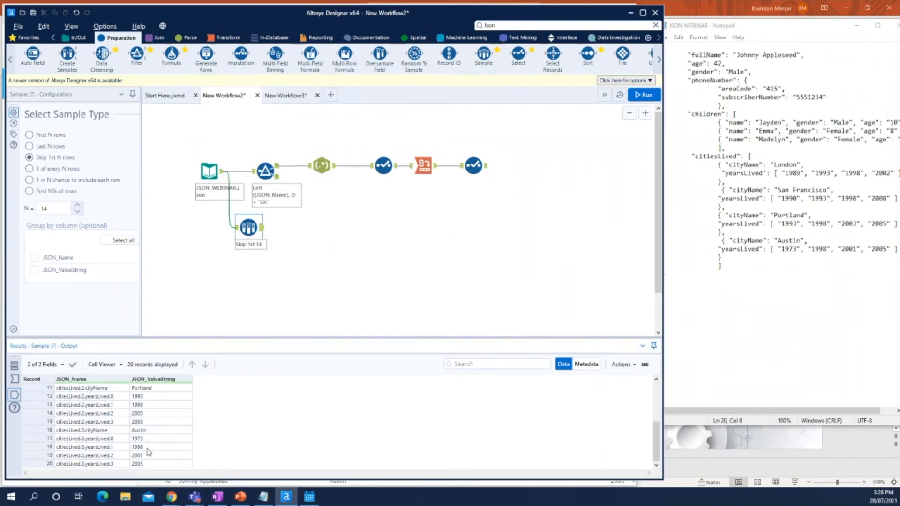
pyautogui.moveTo(121, 422); pyautogui.dragTo(121, 453)
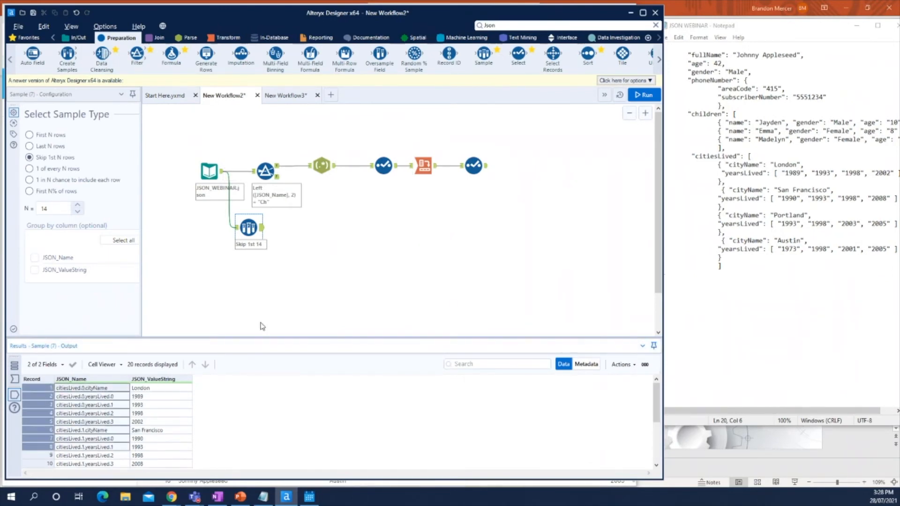
# Connect a RegEx tool after Sample that parses JSON_Name with the expression (.+).(\d).(.+), and run the workflow.
pyautogui.click(333, 175)
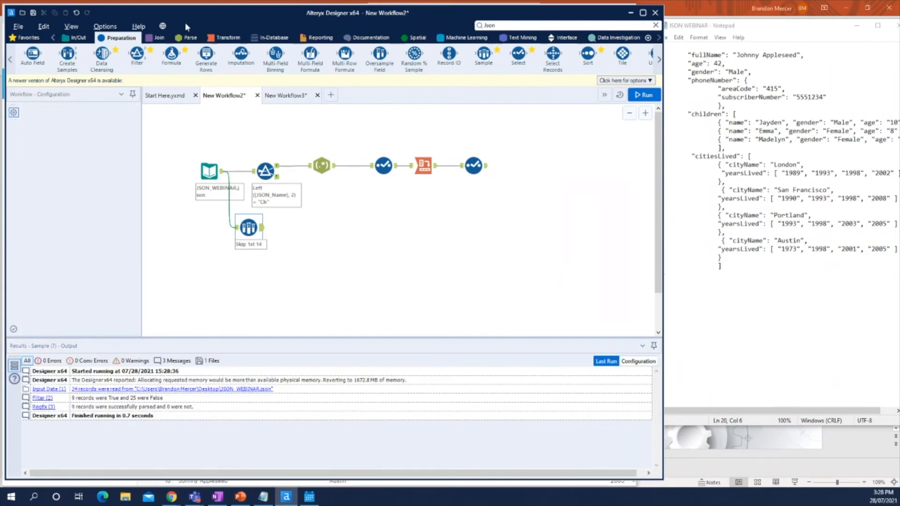
pyautogui.click(188, 38)
pyautogui.moveTo(58, 54); pyautogui.dragTo(305, 227)
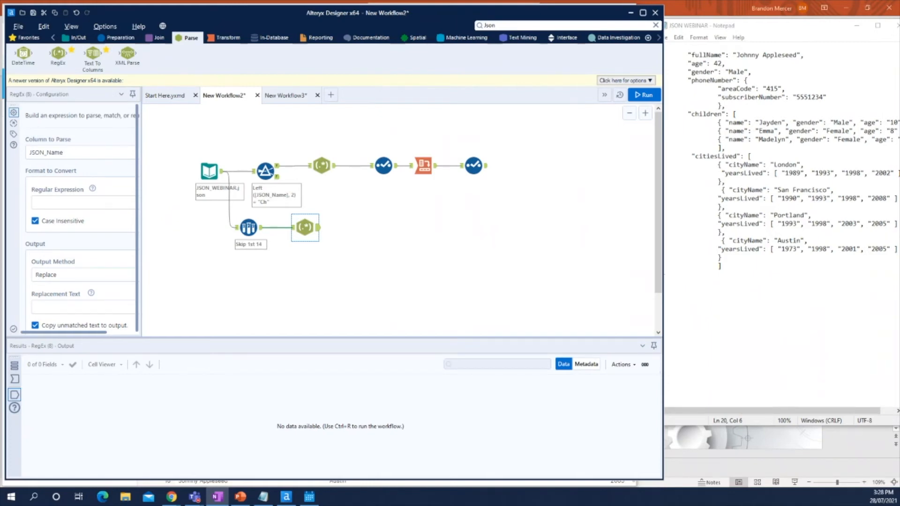
pyautogui.click(74, 276)
pyautogui.click(61, 241)
pyautogui.click(56, 204)
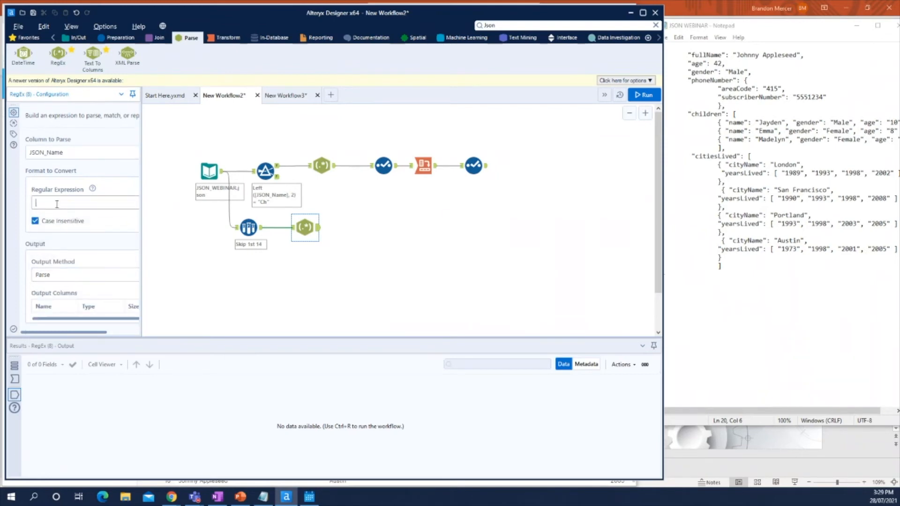
pyautogui.write('(.+).(\\d).(.+)')
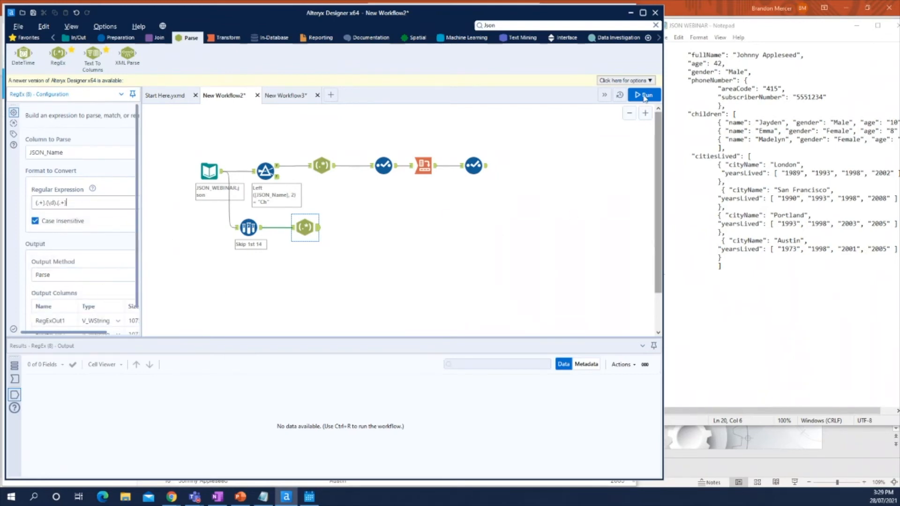
pyautogui.click(352, 216)
pyautogui.hotkey('ctrl', 'r')
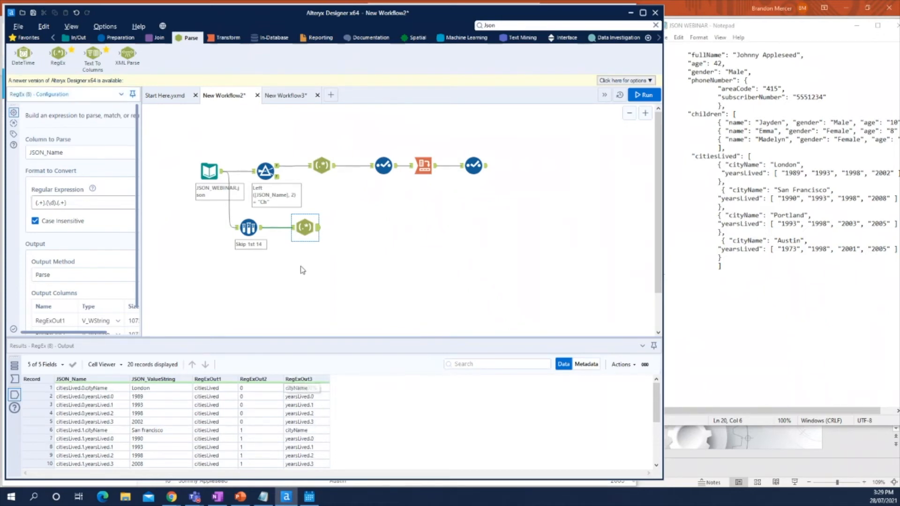
# Connect a Select tool after the new RegEx tool and rename JSON_ValueString to value.
pyautogui.click(117, 37)
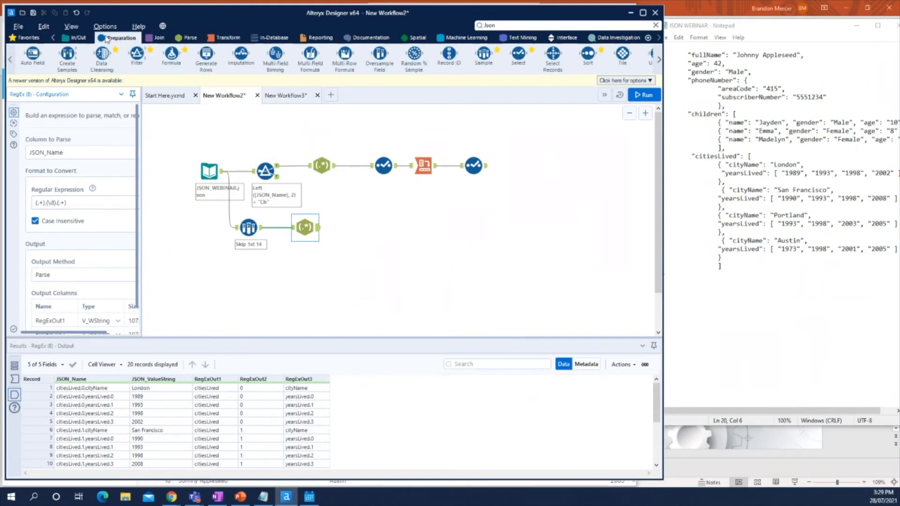
pyautogui.moveTo(516, 58); pyautogui.dragTo(361, 228)
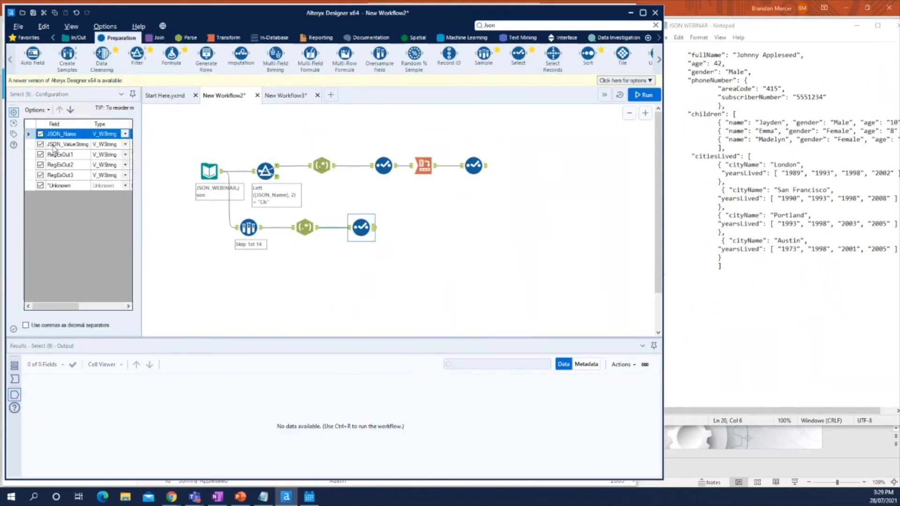
pyautogui.moveTo(141, 146); pyautogui.dragTo(224, 146)
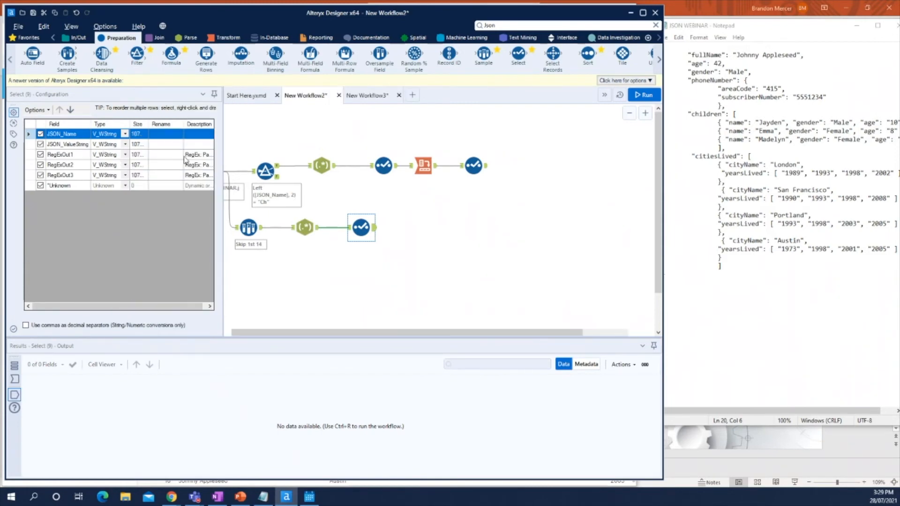
pyautogui.click(172, 144)
pyautogui.write('value')
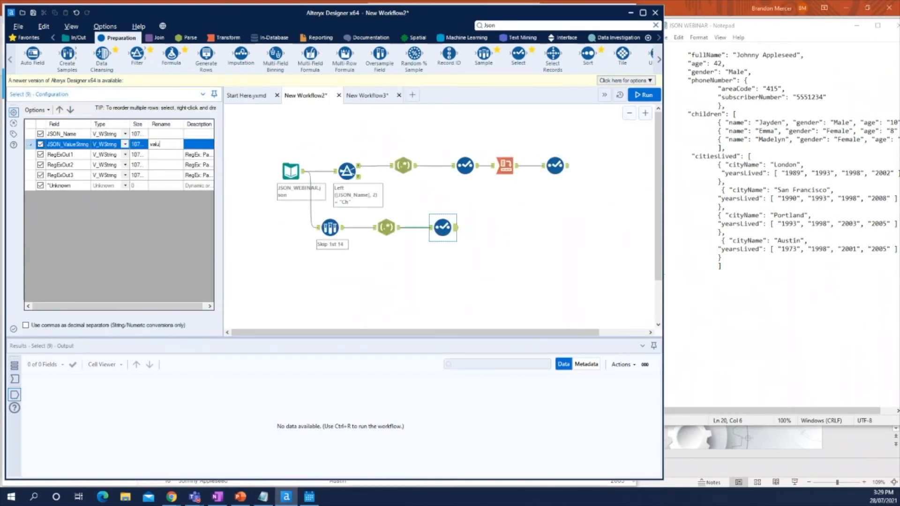
# Exclude JSON_Name and RegExOut1, rename RegExOut2 to group and RegExOut3 to name, and run the workflow.
pyautogui.click(41, 135)
pyautogui.click(154, 165)
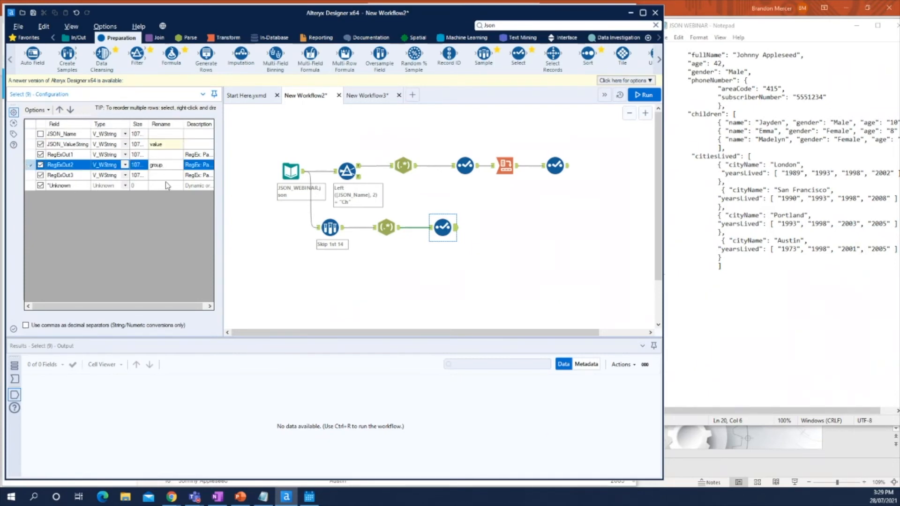
pyautogui.click(164, 175)
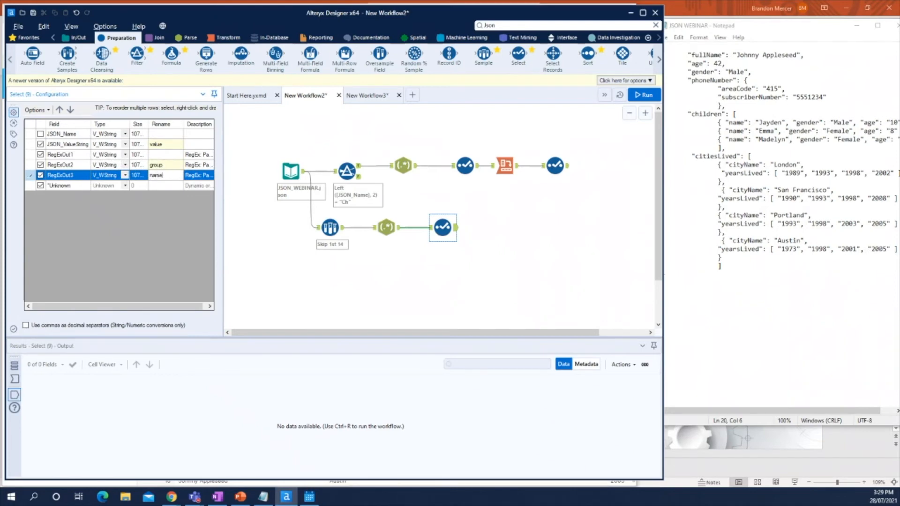
pyautogui.click(41, 155)
pyautogui.click(638, 94)
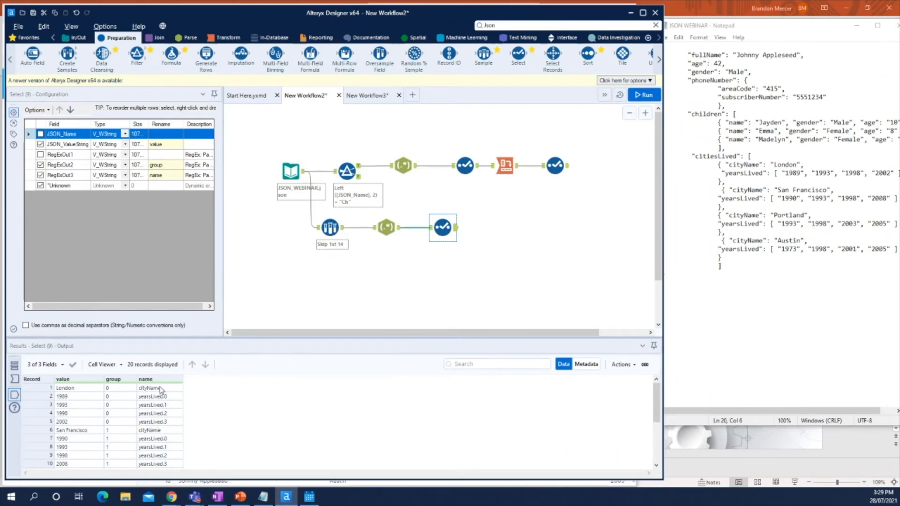
pyautogui.click(159, 388)
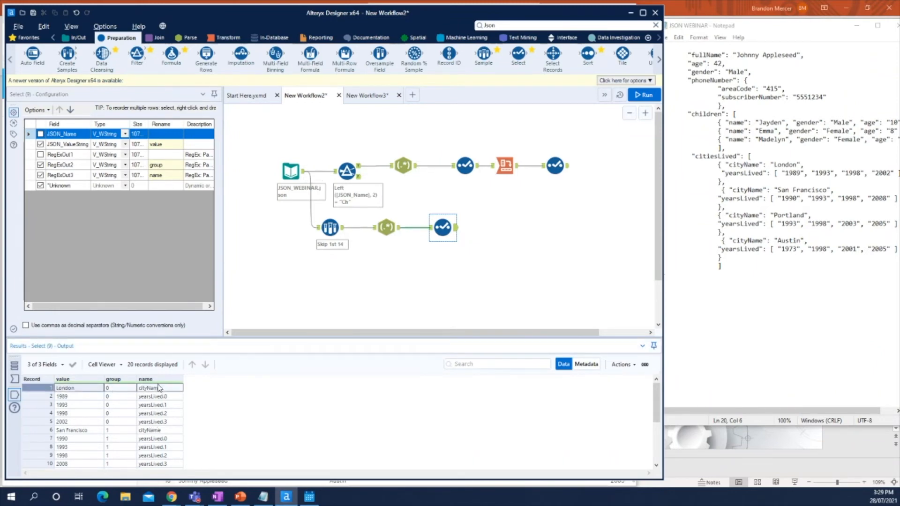
# Examine the cityName and yearsLived rows in the lower Select tool's output and compare them with the children Cross Tab output.
pyautogui.click(81, 397)
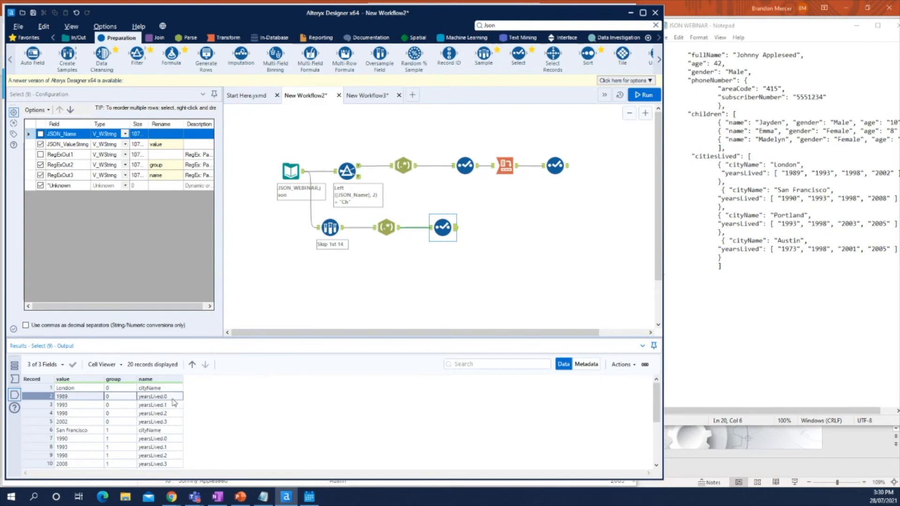
pyautogui.click(153, 406)
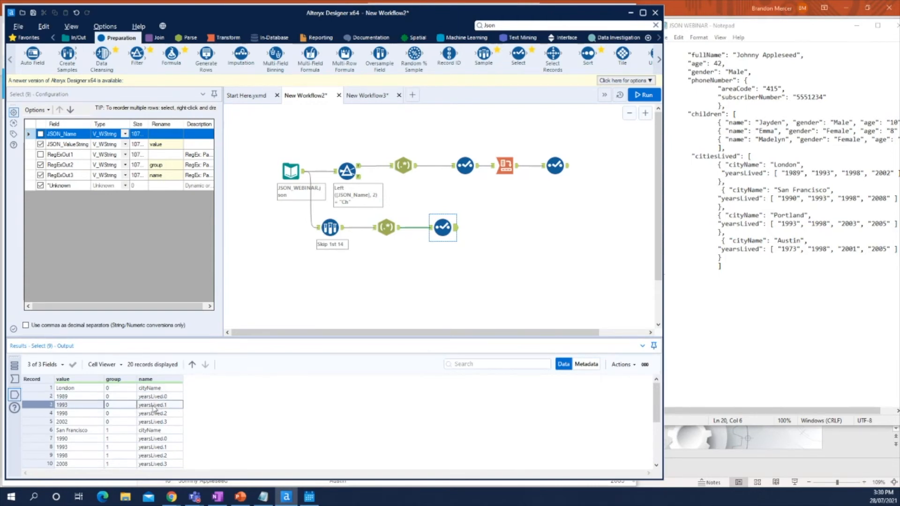
pyautogui.click(169, 422)
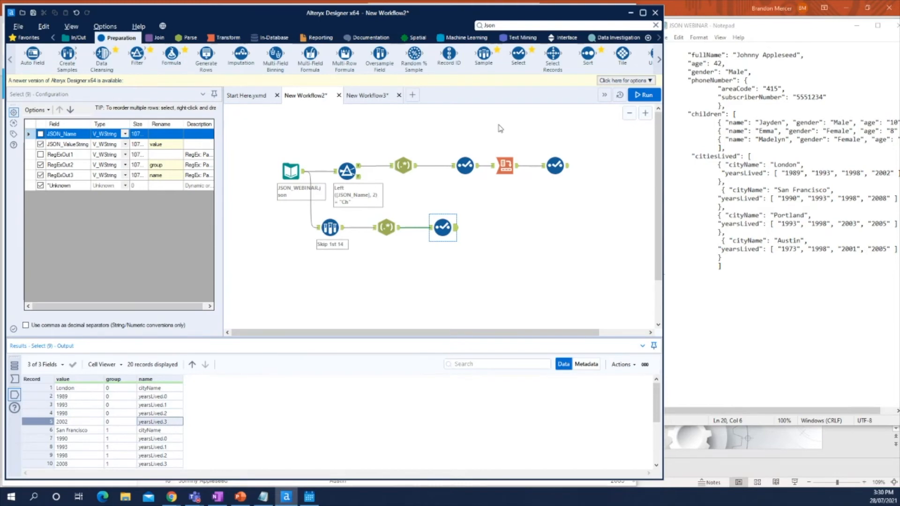
pyautogui.click(503, 169)
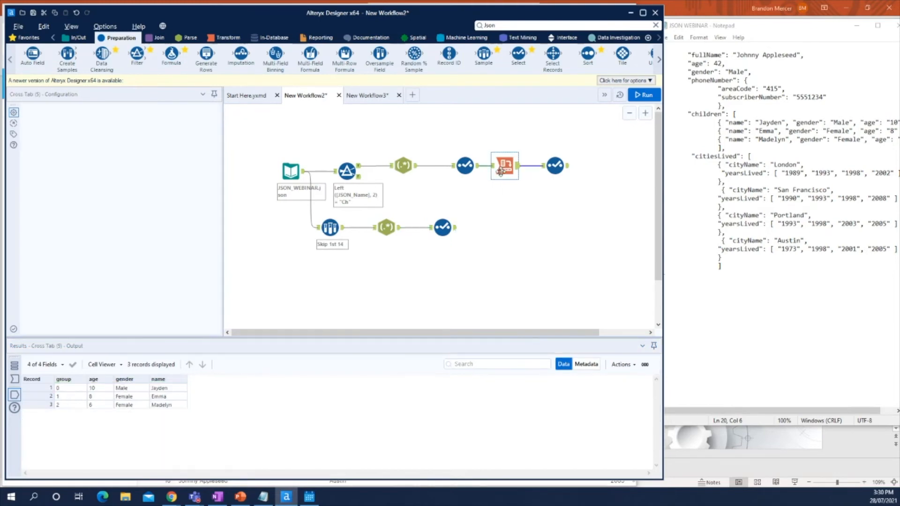
pyautogui.click(444, 228)
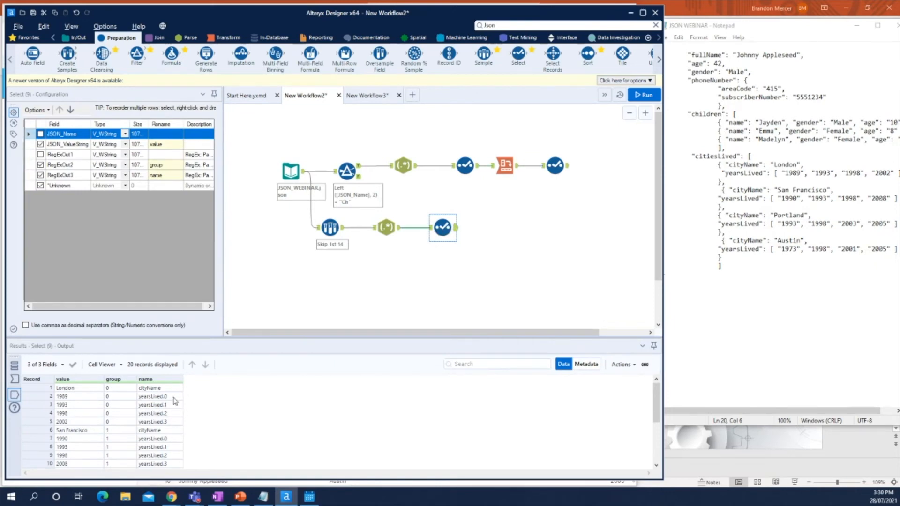
pyautogui.moveTo(173, 398); pyautogui.dragTo(169, 424)
pyautogui.scroll(-1, 173, 398)
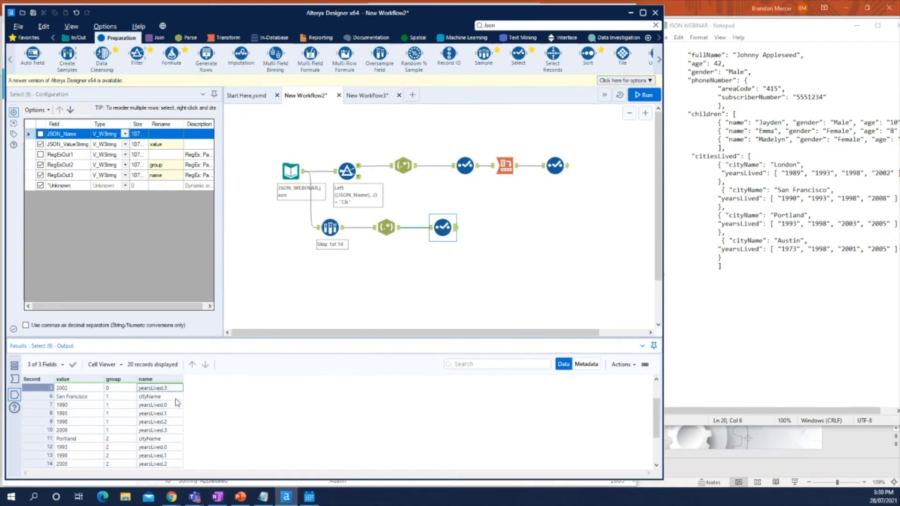
pyautogui.scroll(1, 177, 402)
# Connect a Cross Tab after the lower Select tool, grouped by group, with name as headers and concatenated value as values, and run the workflow.
pyautogui.click(224, 38)
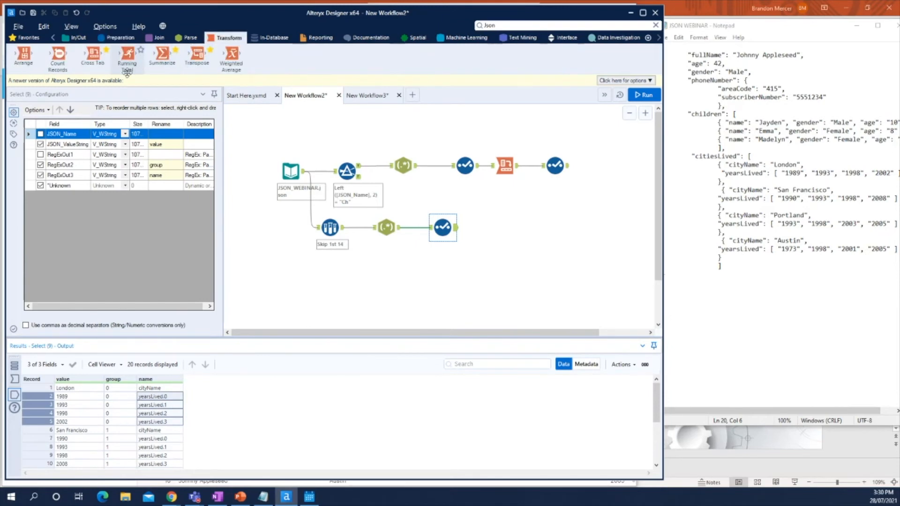
pyautogui.moveTo(93, 55); pyautogui.dragTo(493, 228)
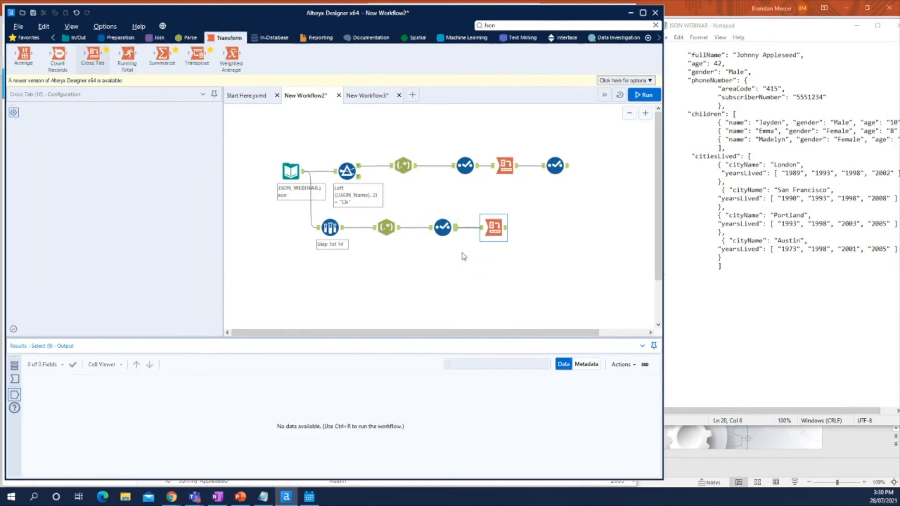
pyautogui.click(39, 185)
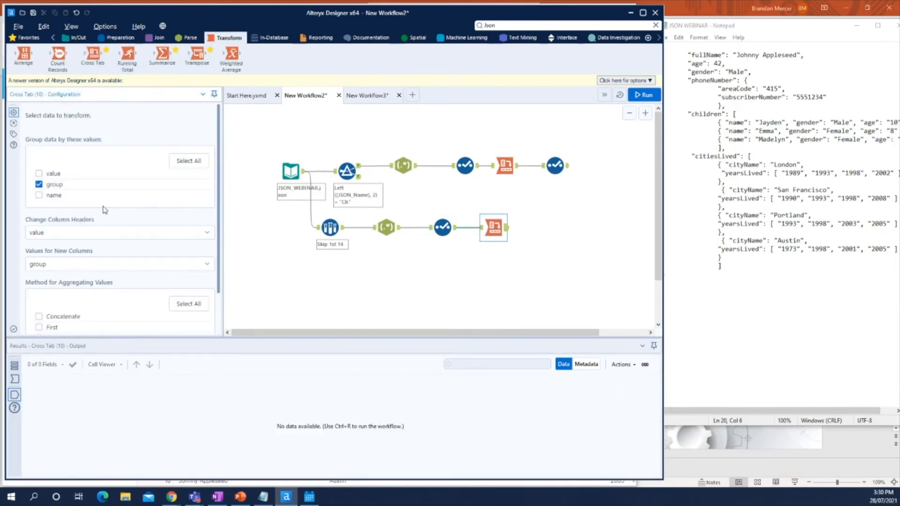
pyautogui.click(91, 234)
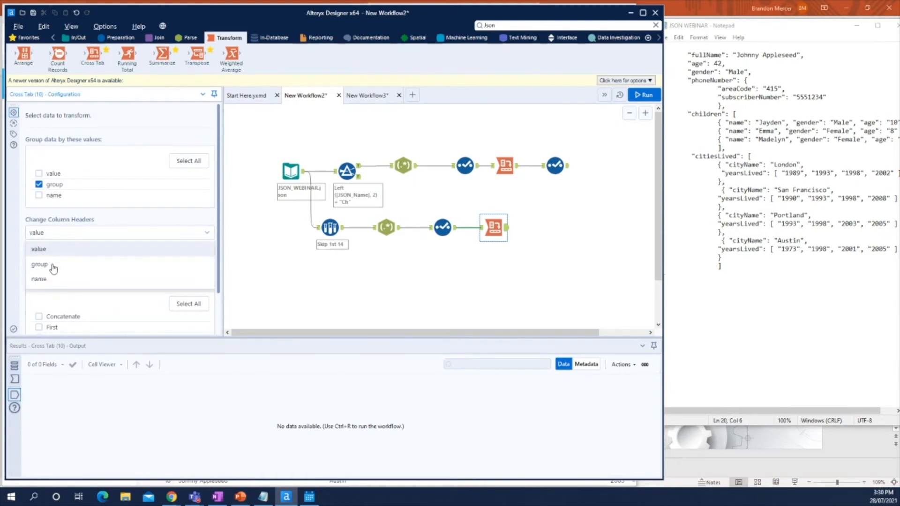
pyautogui.click(43, 279)
pyautogui.click(71, 263)
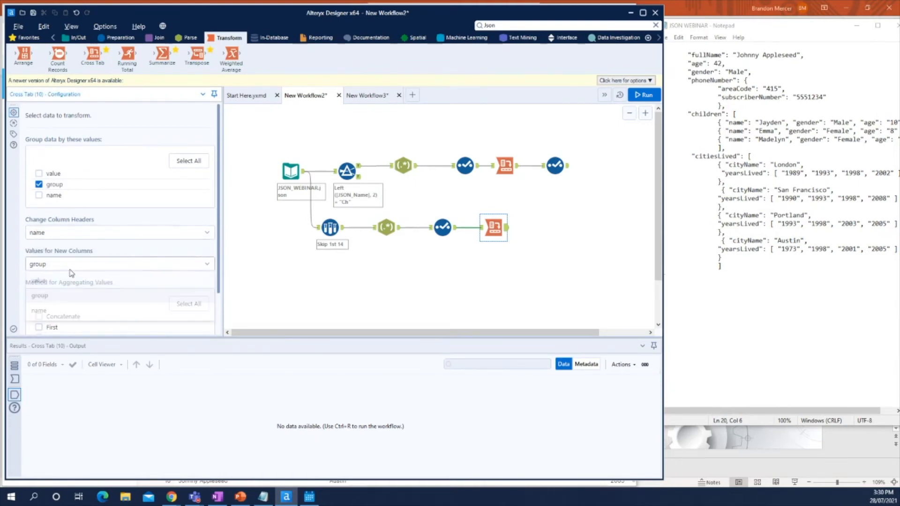
pyautogui.click(60, 281)
pyautogui.click(39, 316)
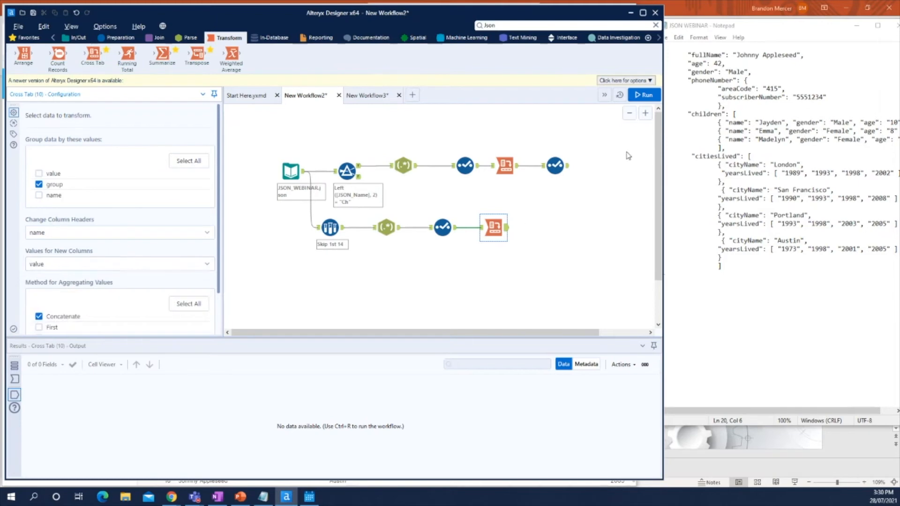
pyautogui.click(515, 242)
pyautogui.hotkey('ctrl', 'r')
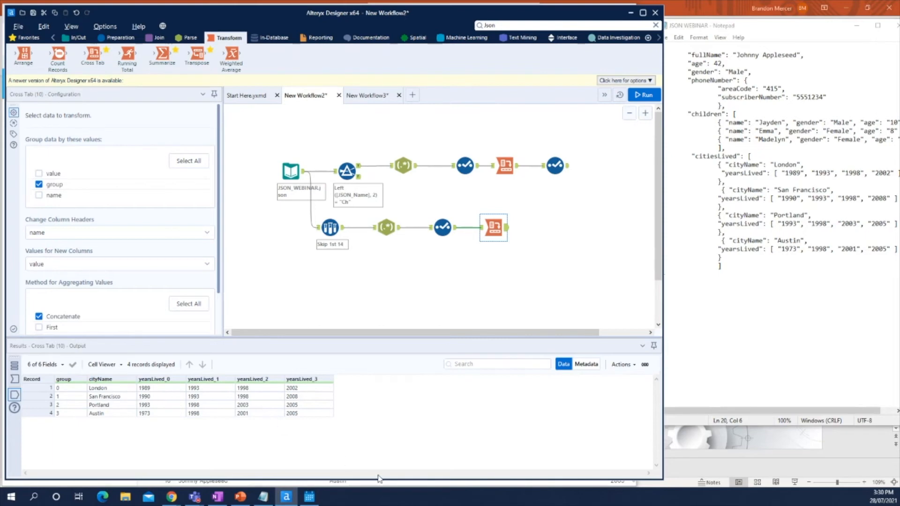
# Move the new Cross Tab up and branch a RegEx tool off the lower Select tool beneath it.
pyautogui.moveTo(491, 225); pyautogui.dragTo(495, 195)
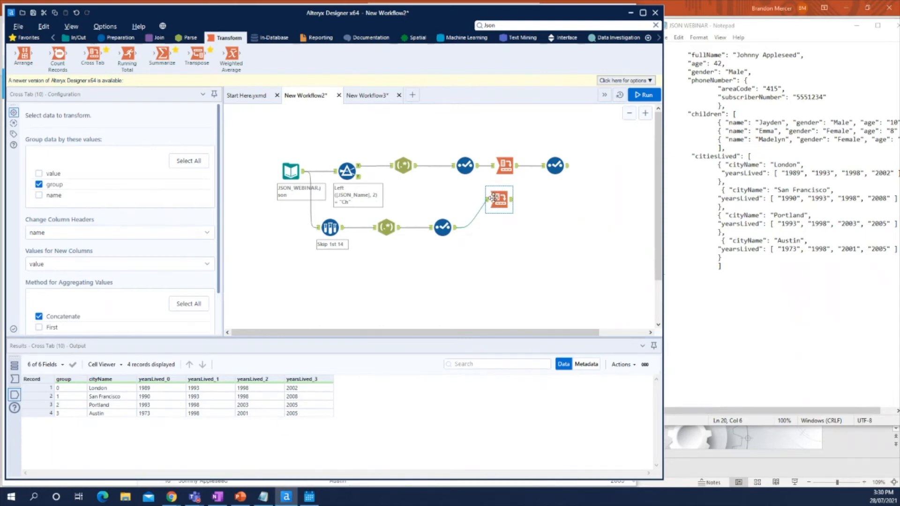
pyautogui.click(79, 37)
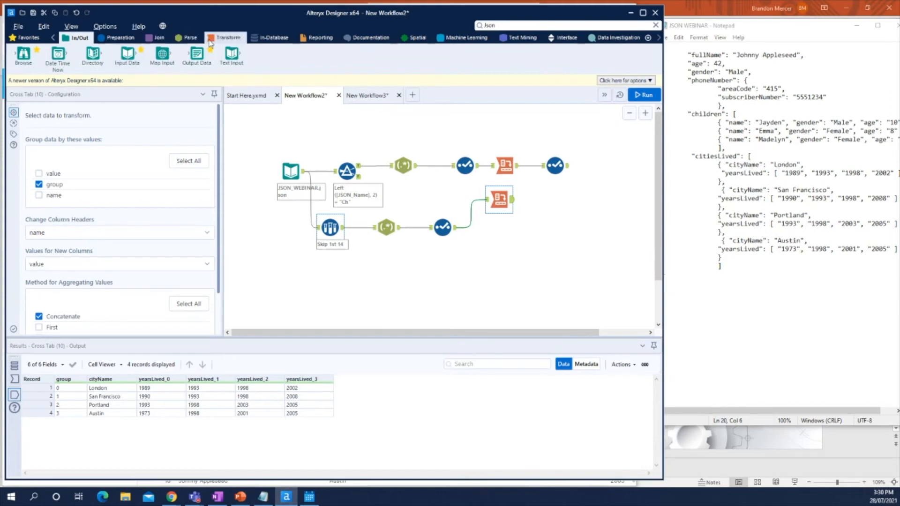
pyautogui.click(188, 38)
pyautogui.moveTo(61, 69); pyautogui.dragTo(493, 239)
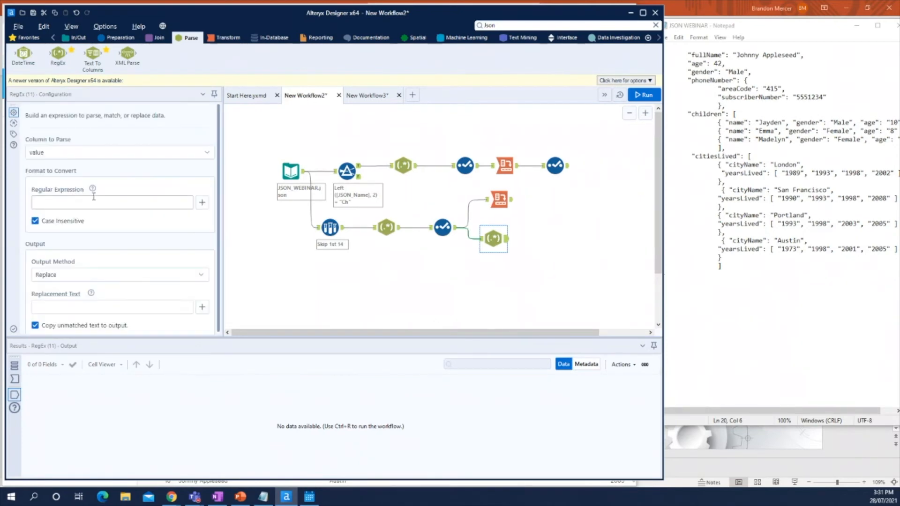
# Set the branched RegEx tool to the Parse output method with the expression (.+). and run the workflow.
pyautogui.click(87, 277)
pyautogui.click(69, 243)
pyautogui.click(83, 201)
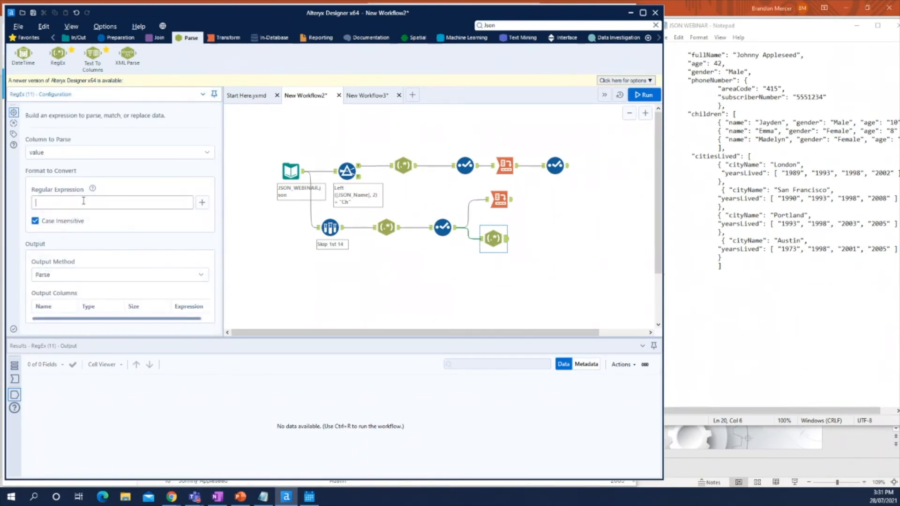
pyautogui.write('(')
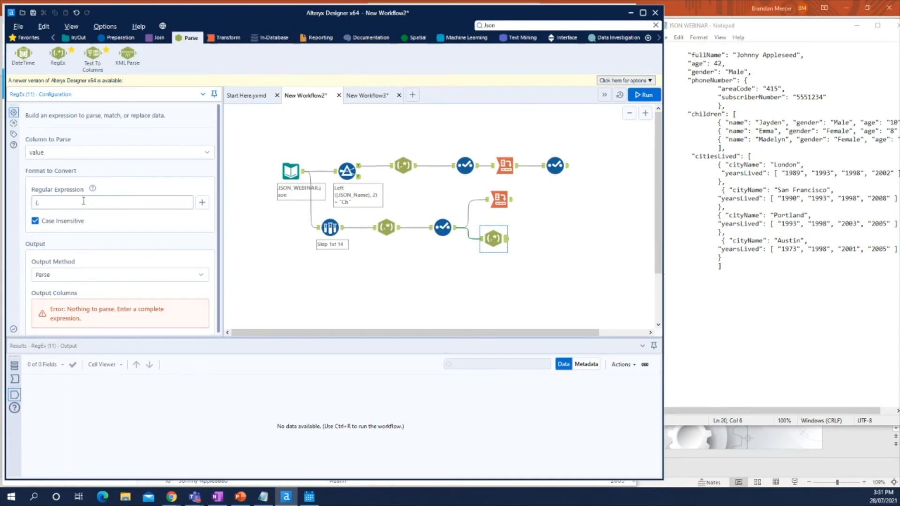
pyautogui.write('.+)')
pyautogui.click(640, 96)
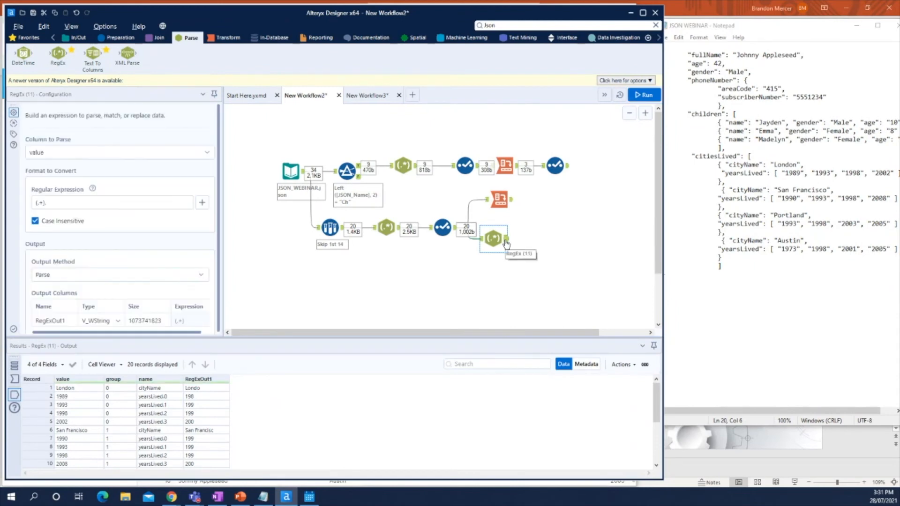
# Change the branched RegEx tool's column to parse to name and rerun the workflow.
pyautogui.click(409, 229)
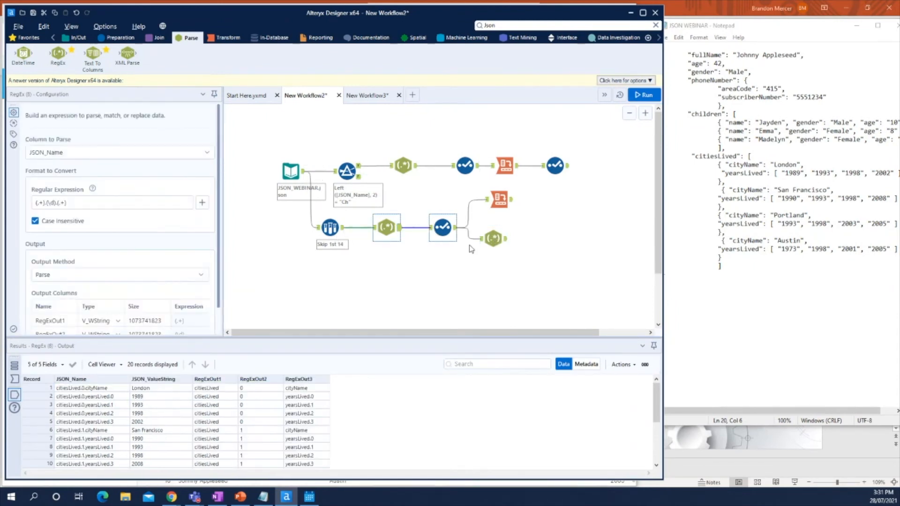
pyautogui.click(493, 239)
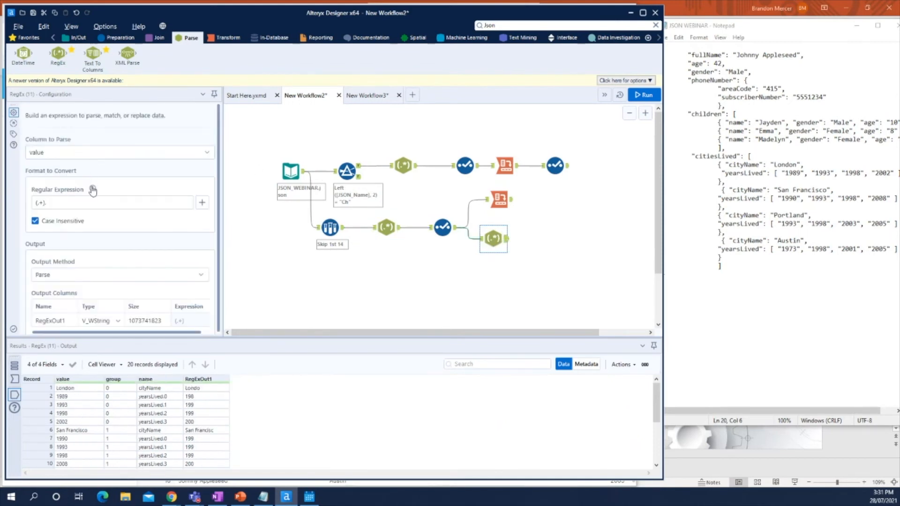
pyautogui.click(89, 155)
pyautogui.click(85, 197)
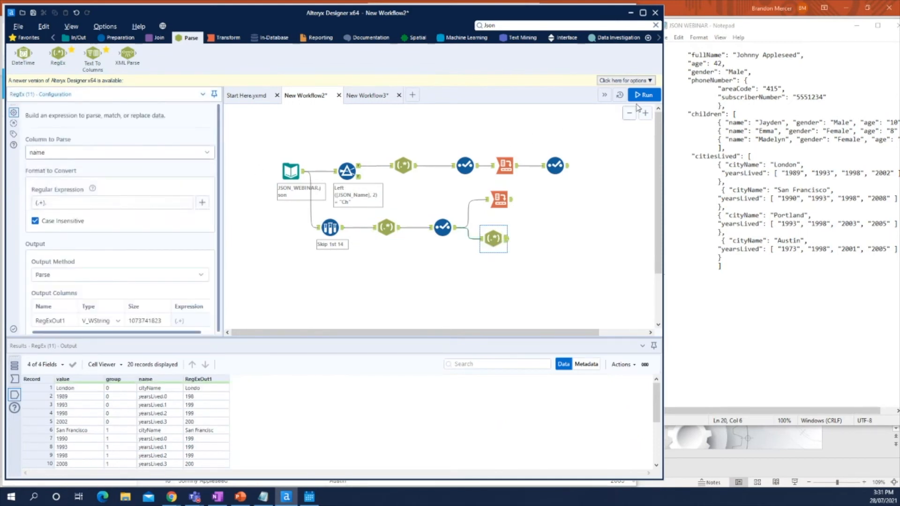
pyautogui.click(642, 95)
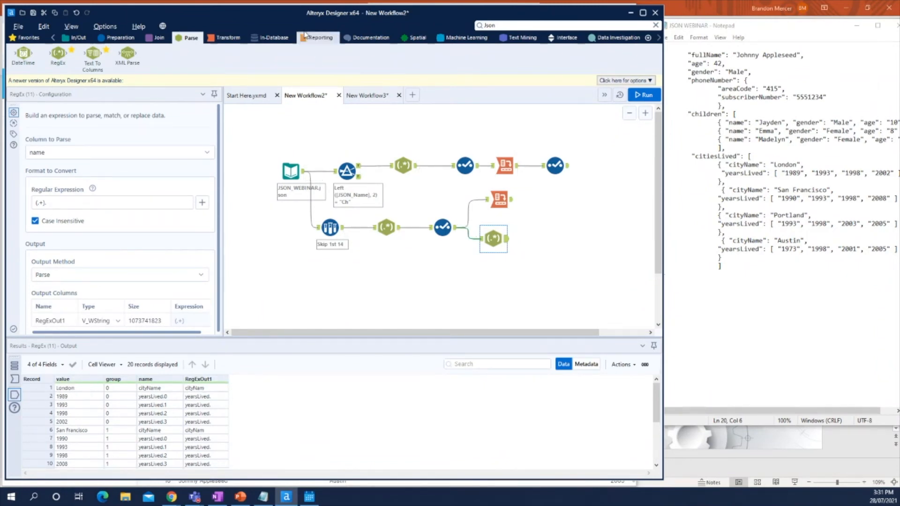
# Connect a Select tool after the branched RegEx tool, exclude name, rename RegExOut1 to Name, and run the workflow.
pyautogui.click(118, 38)
pyautogui.moveTo(519, 54); pyautogui.dragTo(560, 244)
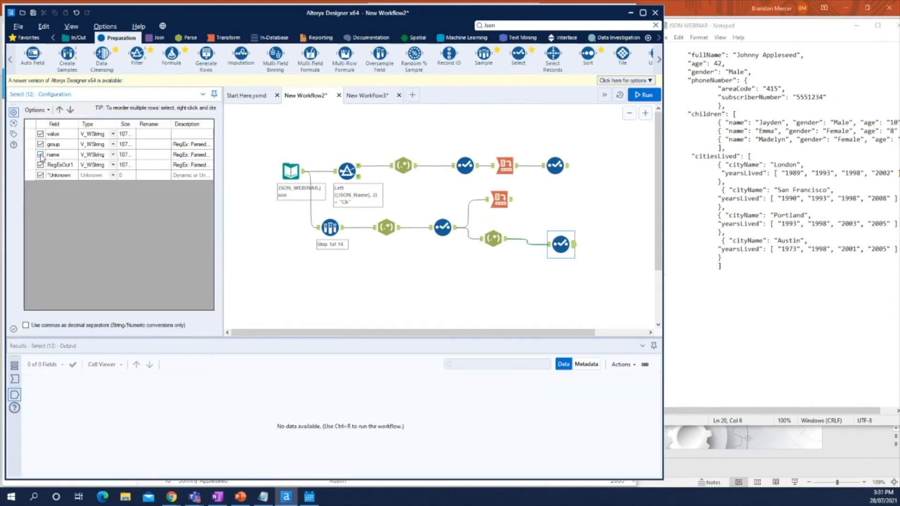
pyautogui.click(146, 165)
pyautogui.click(147, 165)
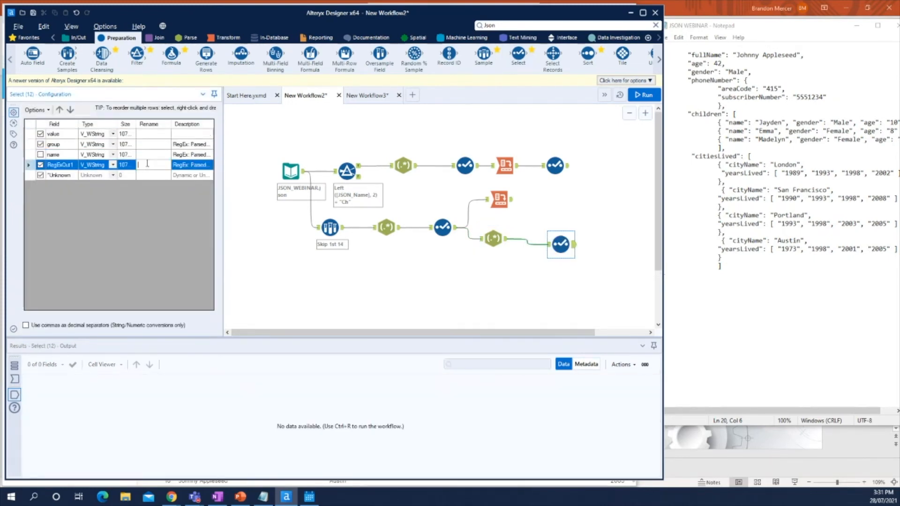
pyautogui.write('Name')
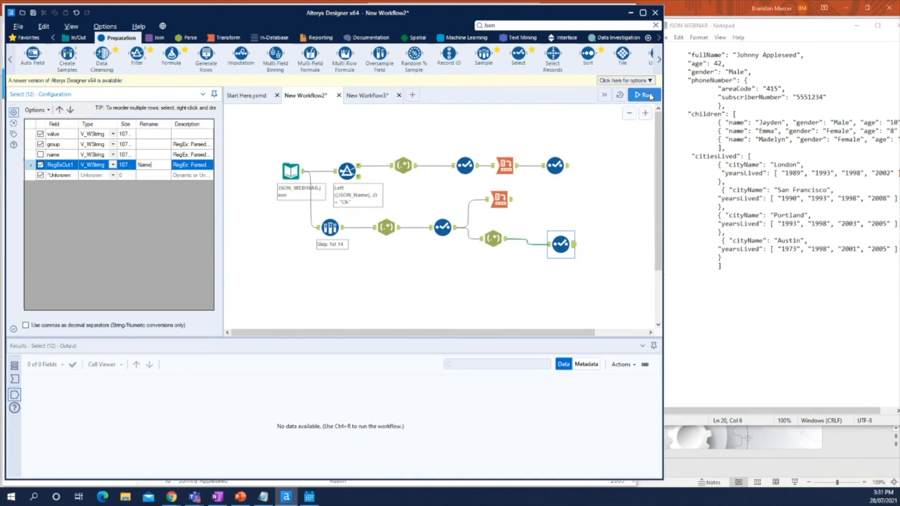
pyautogui.click(649, 95)
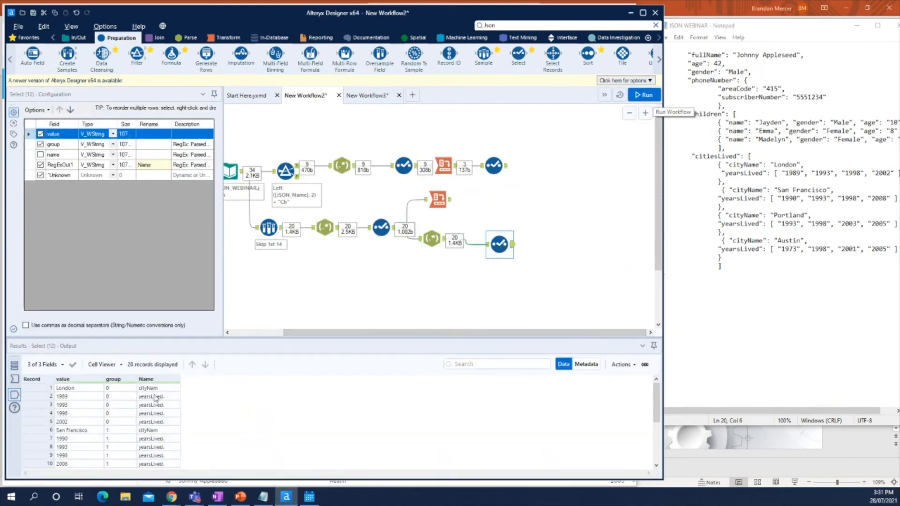
# Examine the Name values of the London rows in the new Select tool's output.
pyautogui.moveTo(153, 396); pyautogui.dragTo(154, 424)
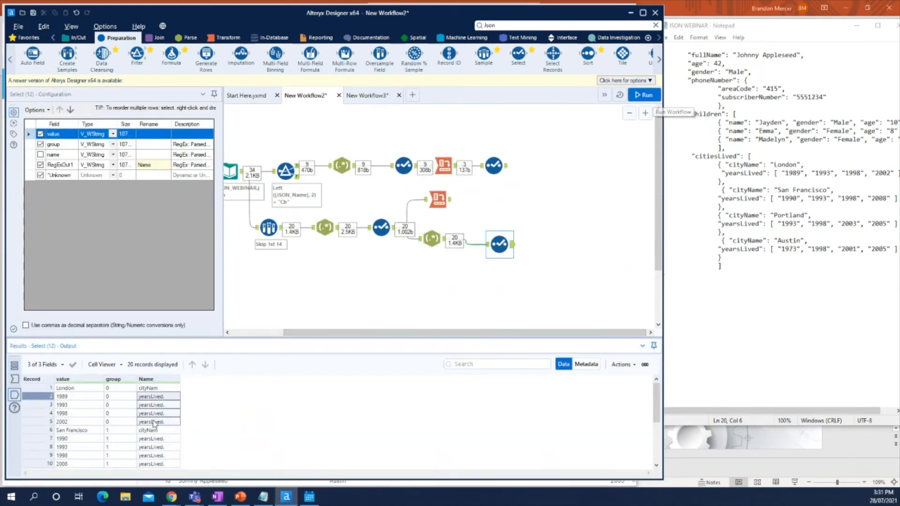
pyautogui.click(162, 389)
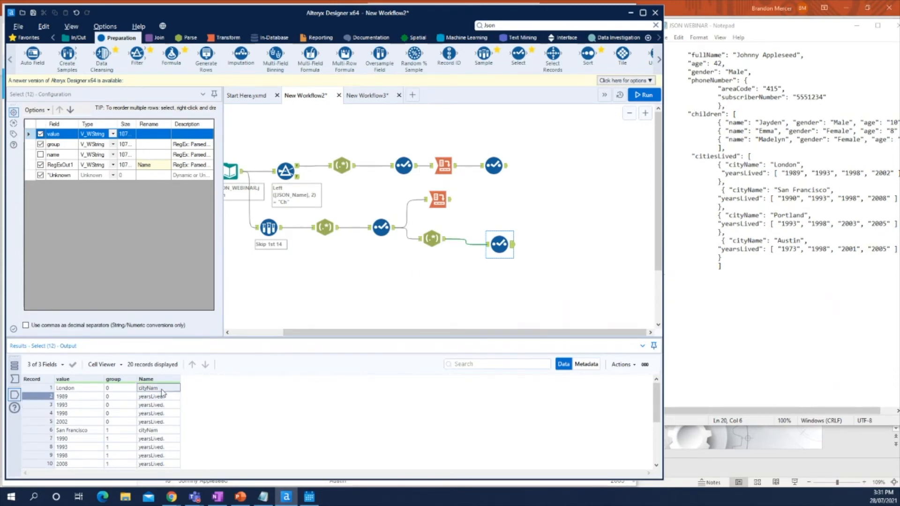
pyautogui.moveTo(163, 396); pyautogui.dragTo(170, 423)
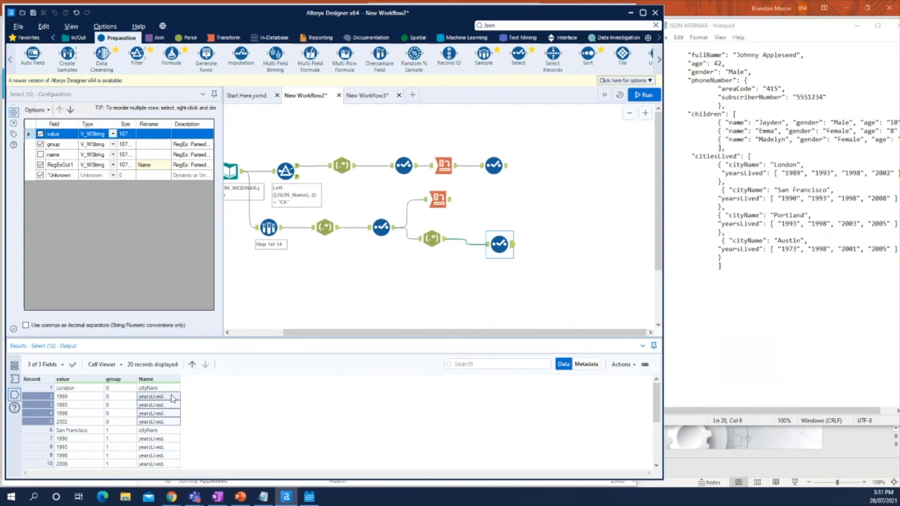
pyautogui.moveTo(169, 395); pyautogui.dragTo(167, 420)
pyautogui.click(152, 388)
pyautogui.moveTo(160, 399); pyautogui.dragTo(169, 423)
# Connect a Cross Tab tool after the last Select tool, grouping by group, with Name as column headers and value for the new columns.
pyautogui.click(220, 38)
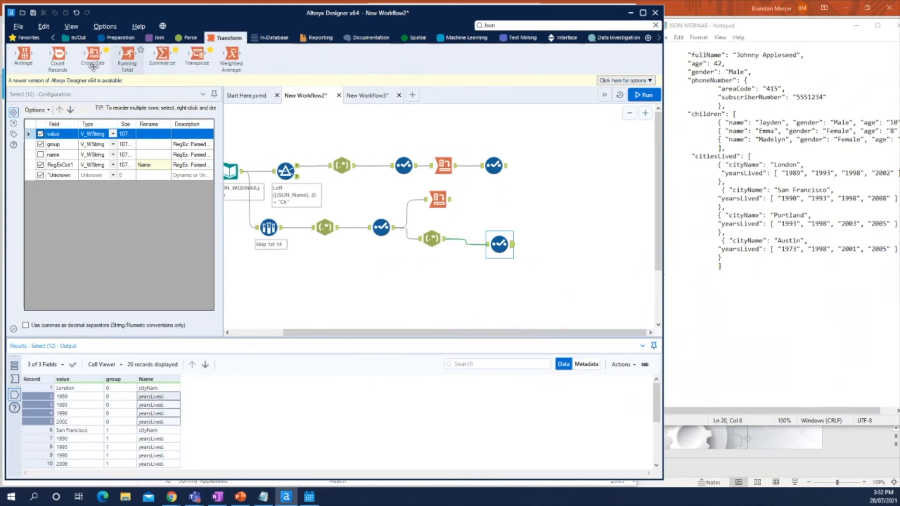
pyautogui.moveTo(93, 55); pyautogui.dragTo(545, 244)
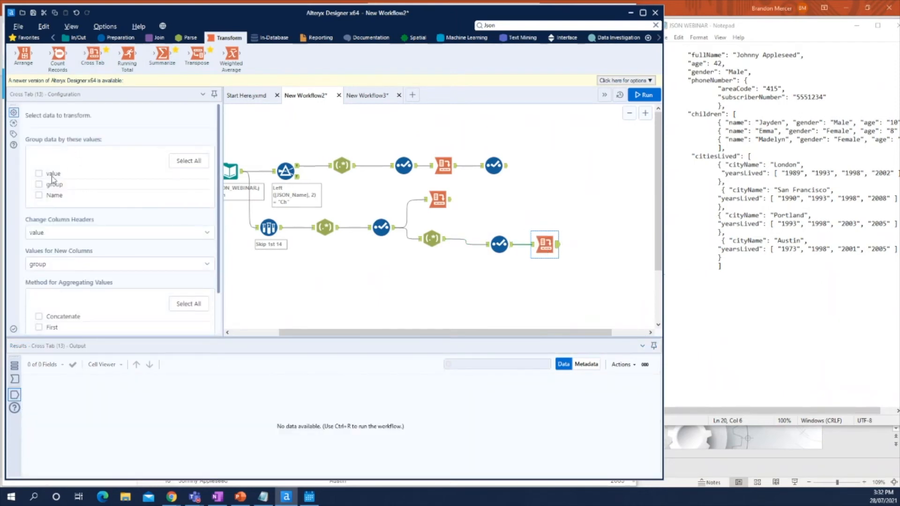
pyautogui.click(39, 184)
pyautogui.click(68, 234)
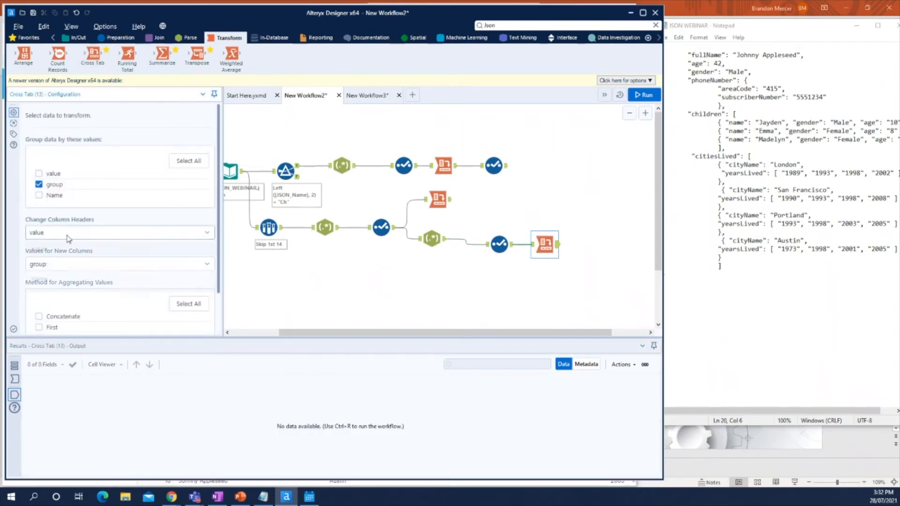
pyautogui.click(56, 279)
pyautogui.click(77, 264)
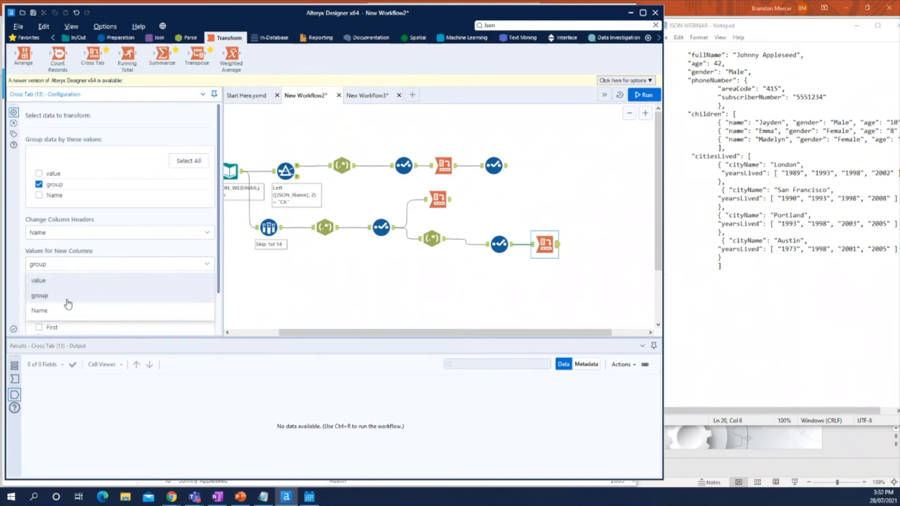
pyautogui.click(69, 280)
# Set the new Cross Tab's aggregation method to Concatenate and run the workflow.
pyautogui.scroll(-2, 94, 258)
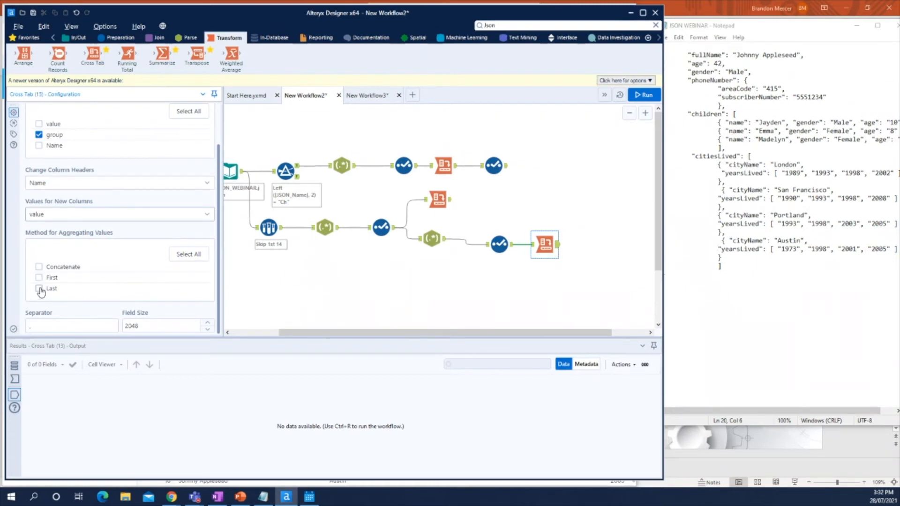
pyautogui.click(39, 267)
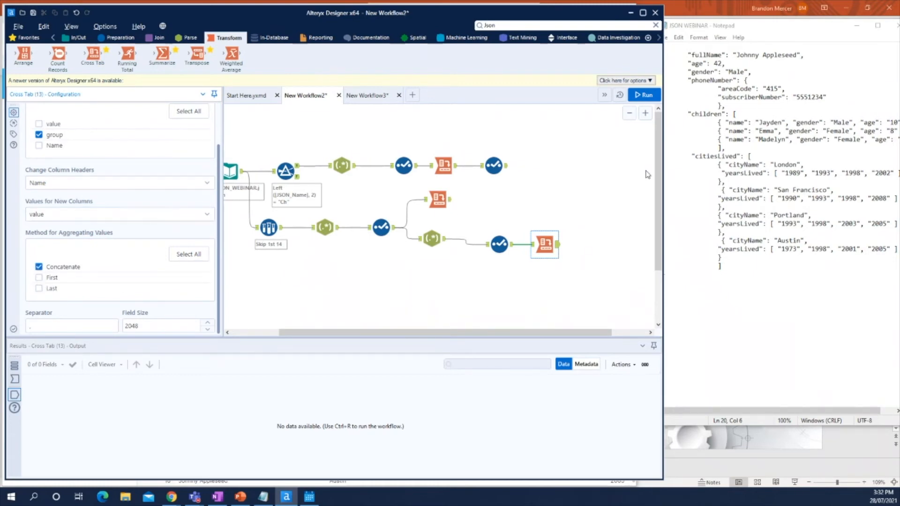
pyautogui.click(644, 95)
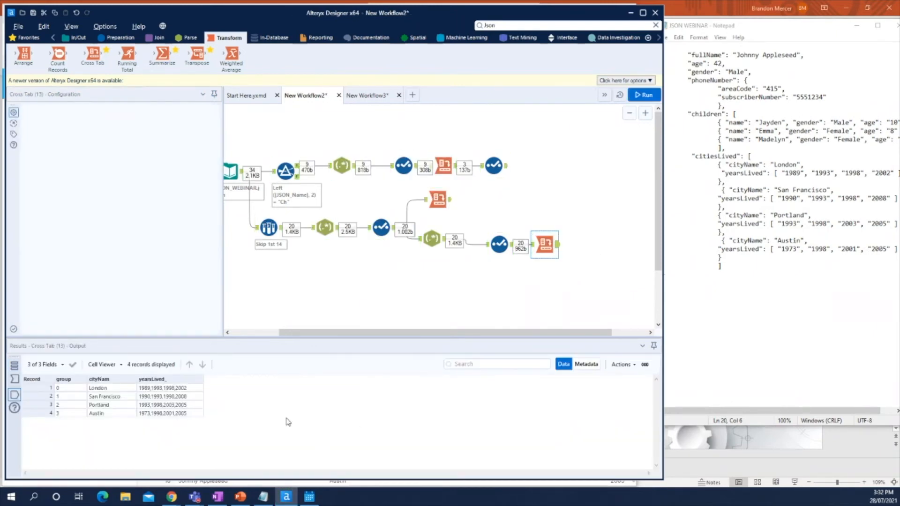
# Compare the concatenated yearsLived values with the output of the upper citiesLived Cross Tab.
pyautogui.moveTo(149, 389); pyautogui.dragTo(181, 414)
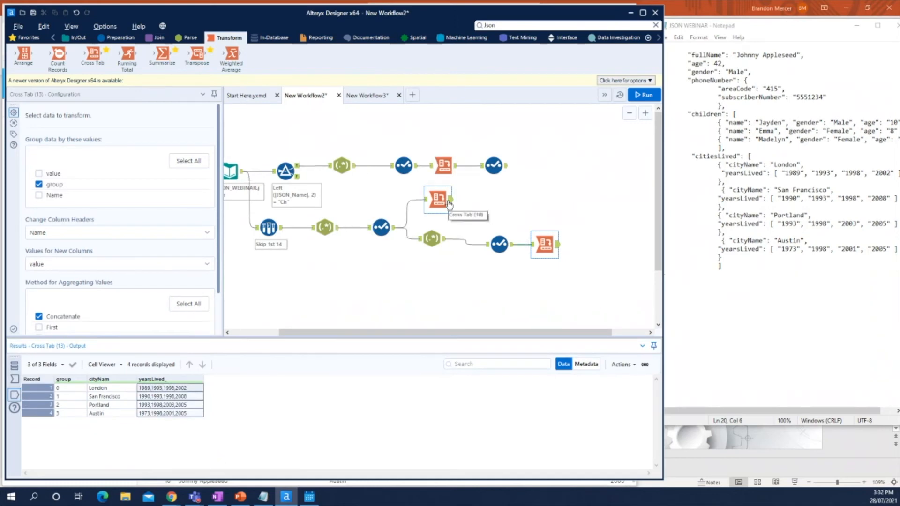
pyautogui.click(447, 203)
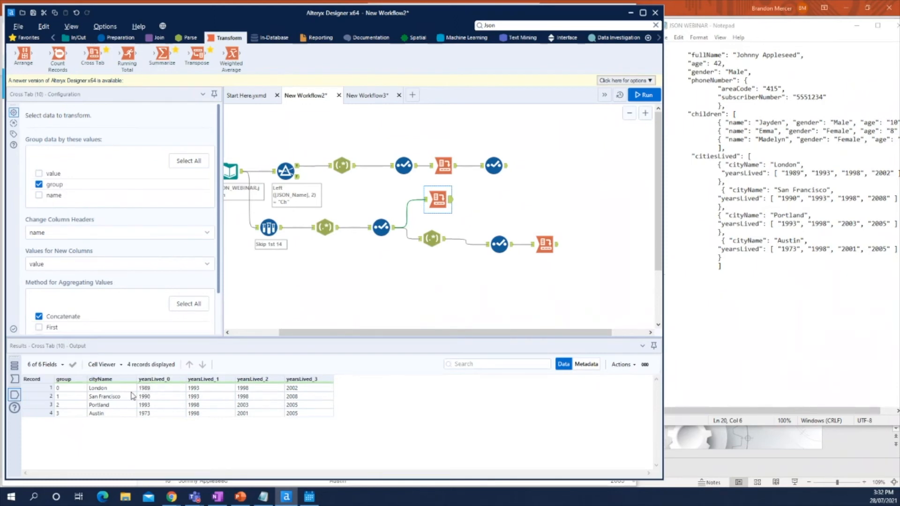
# Change the lower Cross Tab's aggregation method to First, rerun the workflow and inspect its yearsLived values.
pyautogui.click(544, 244)
pyautogui.scroll(-2, 117, 235)
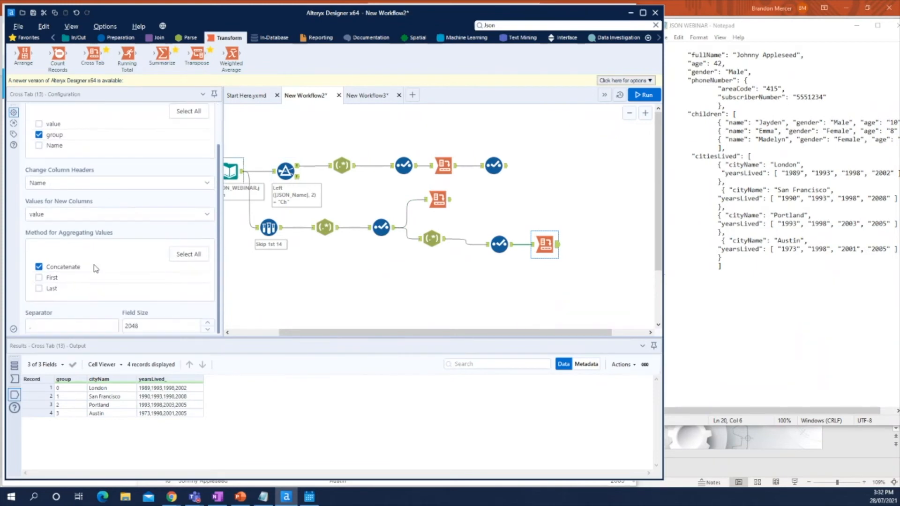
pyautogui.click(39, 277)
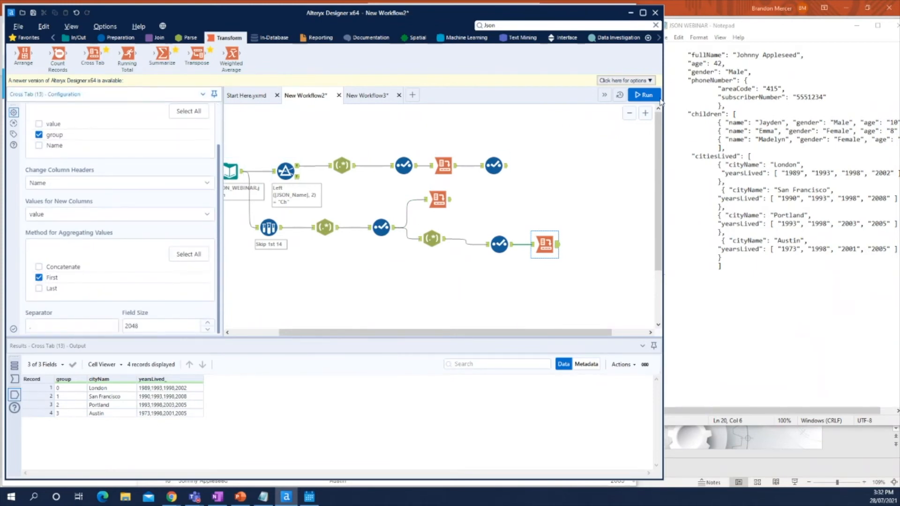
pyautogui.click(569, 244)
pyautogui.hotkey('ctrl', 'r')
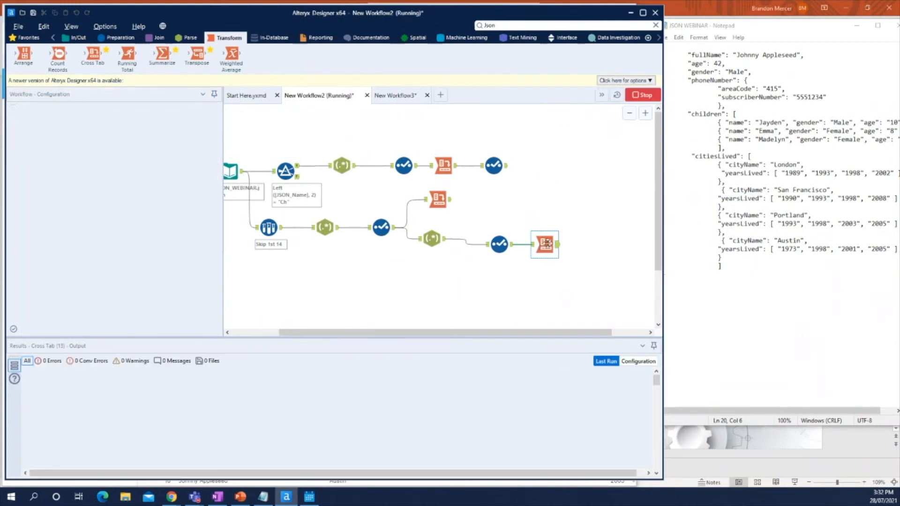
pyautogui.click(545, 244)
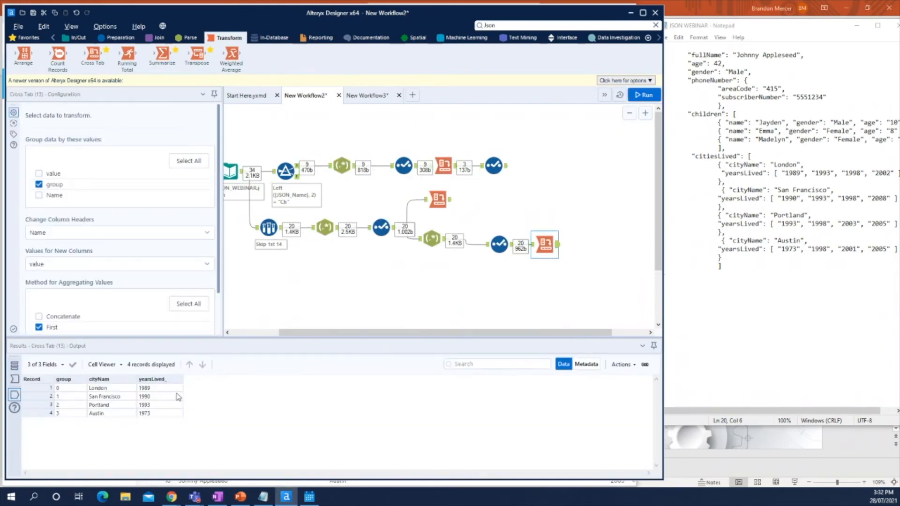
pyautogui.moveTo(160, 388); pyautogui.dragTo(166, 412)
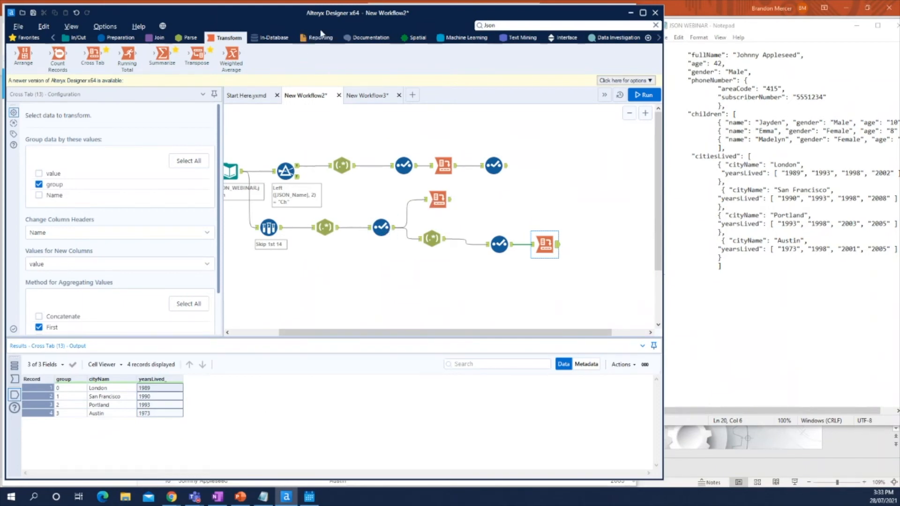
pyautogui.click(104, 40)
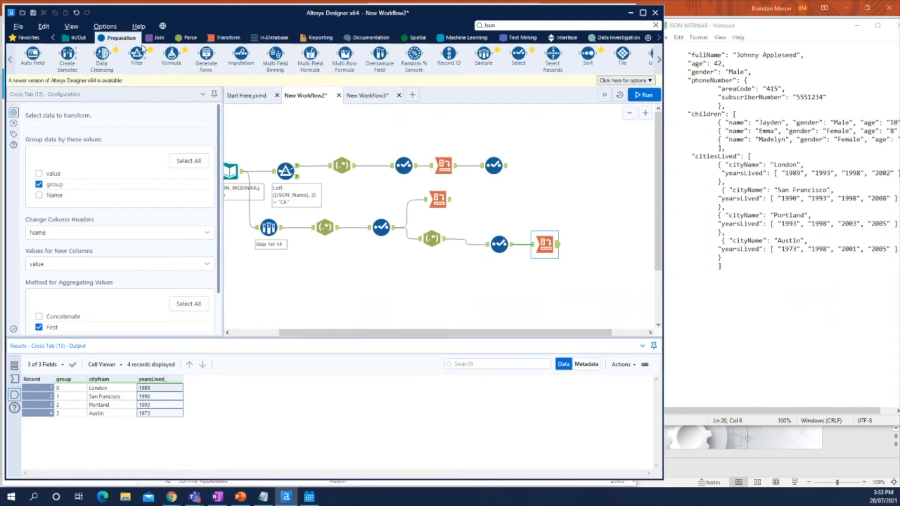
pyautogui.click(152, 39)
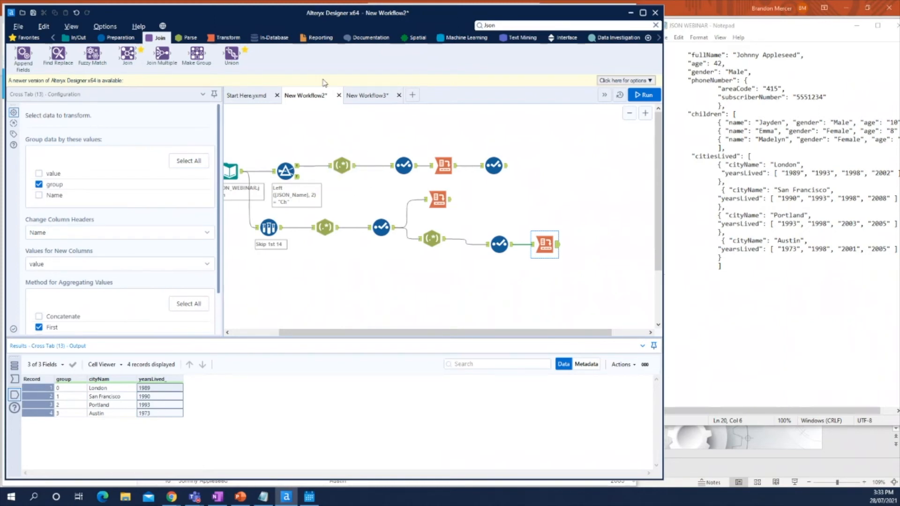
pyautogui.moveTo(127, 52); pyautogui.dragTo(370, 205)
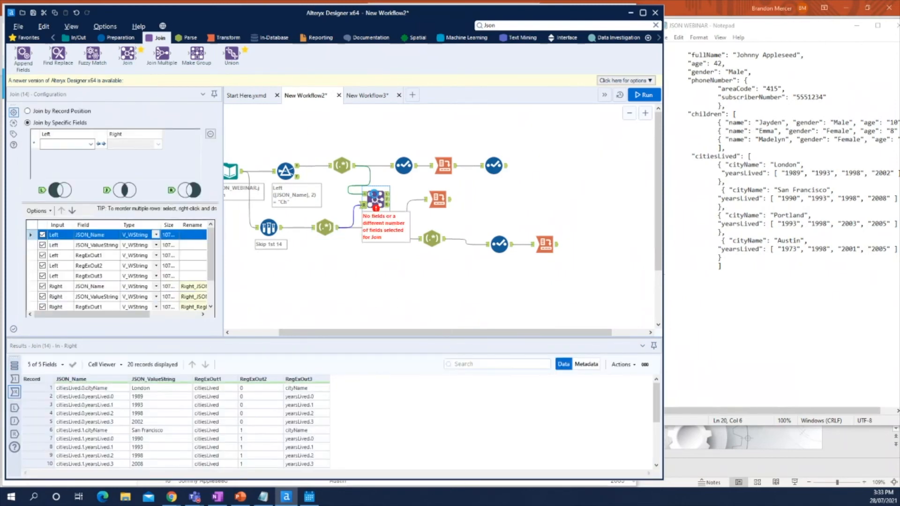
pyautogui.press('Delete')
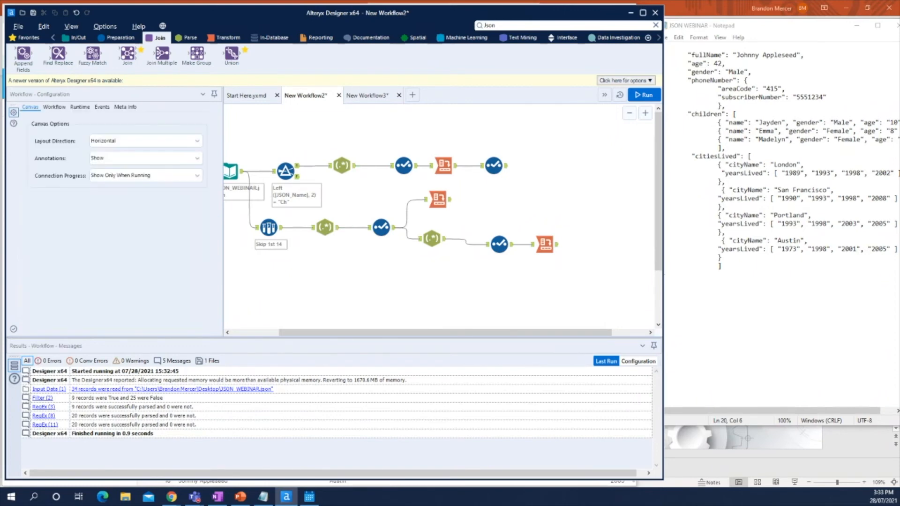
# Switch to the PowerPoint presentation, start the slide show from the current slide and advance to the Combining the Tools slide.
pyautogui.click(217, 497)
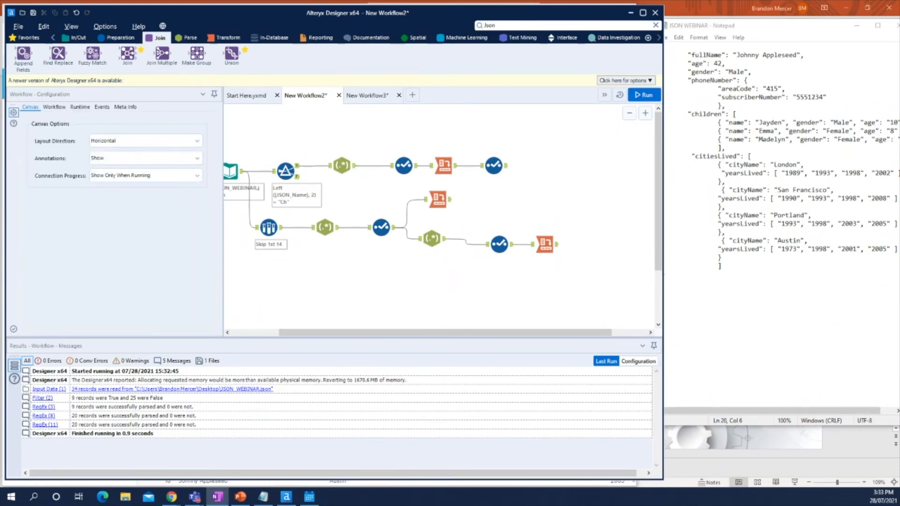
pyautogui.click(240, 496)
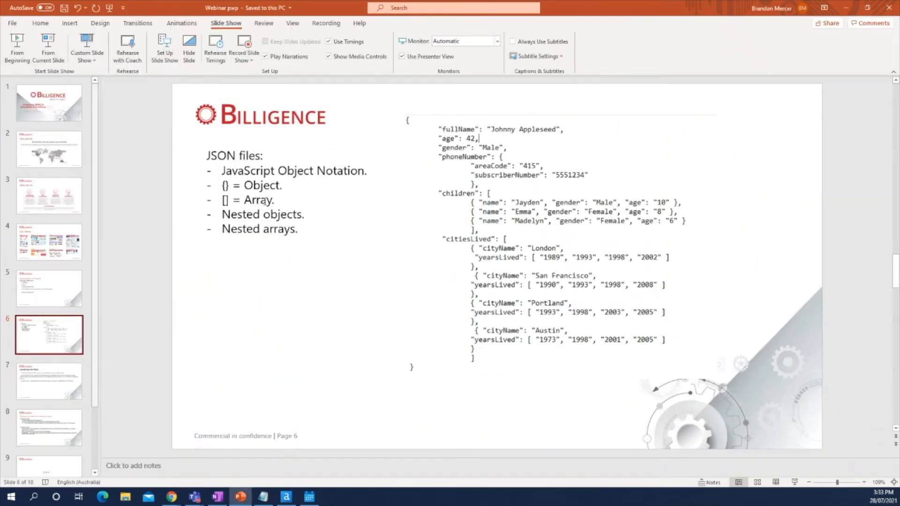
pyautogui.click(55, 51)
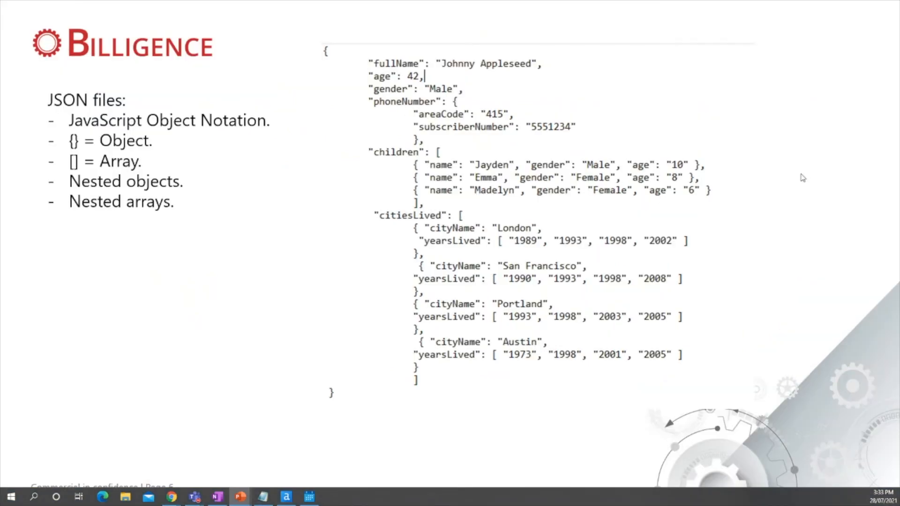
pyautogui.click(577, 178)
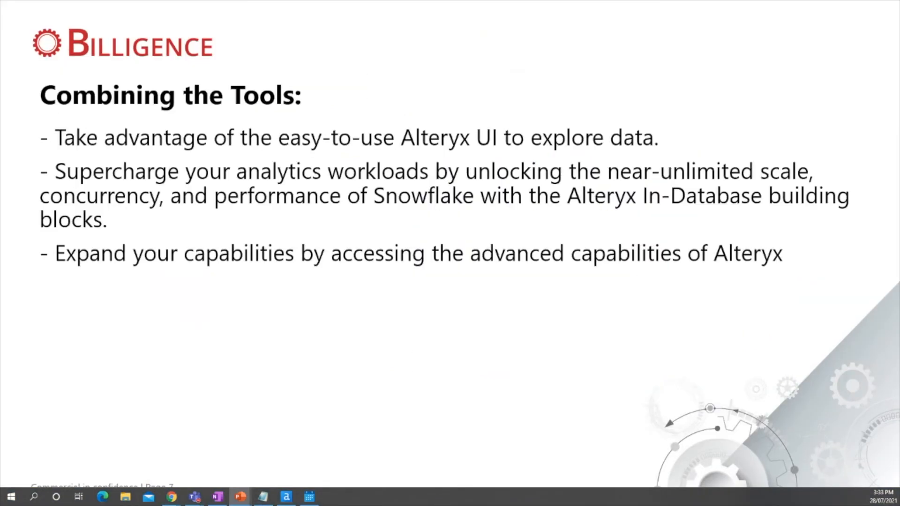
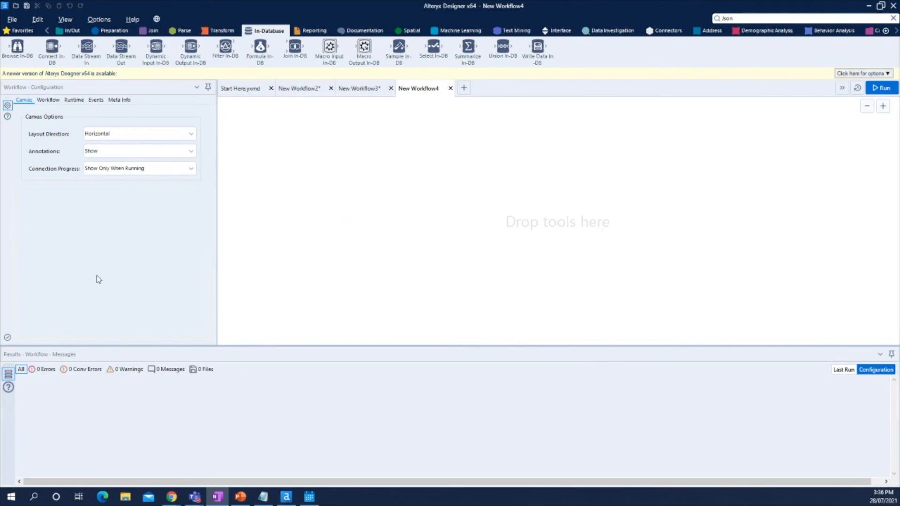
# Place a Connect In-DB tool on the empty New Workflow4 canvas and choose the existing Snowflake connection bm123.
pyautogui.moveTo(47, 57); pyautogui.dragTo(301, 199)
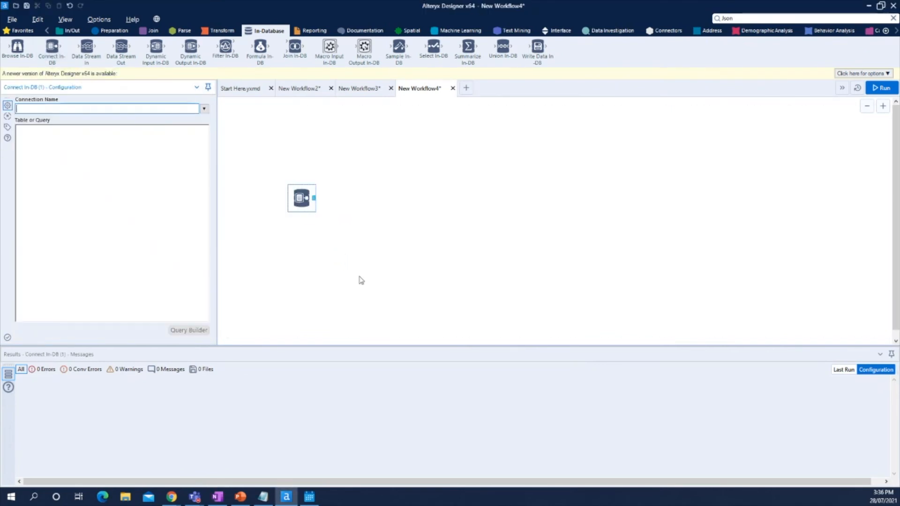
pyautogui.click(204, 109)
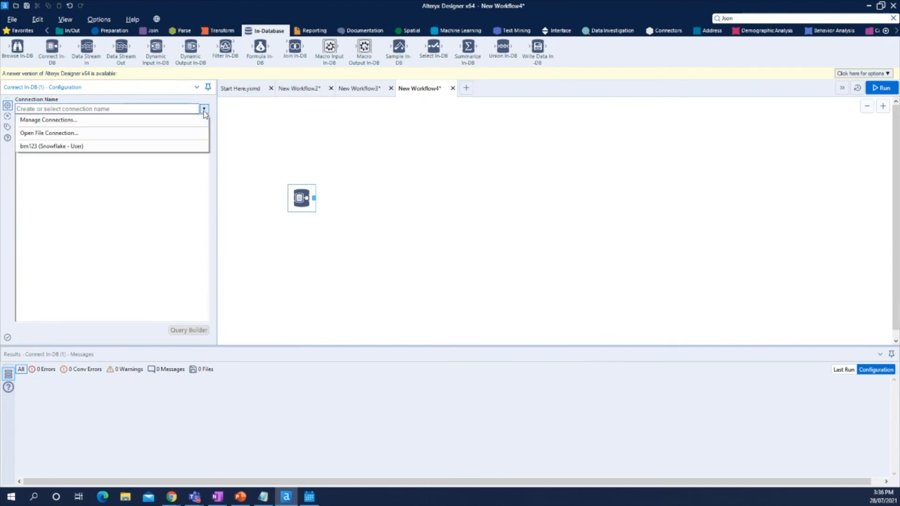
pyautogui.click(58, 147)
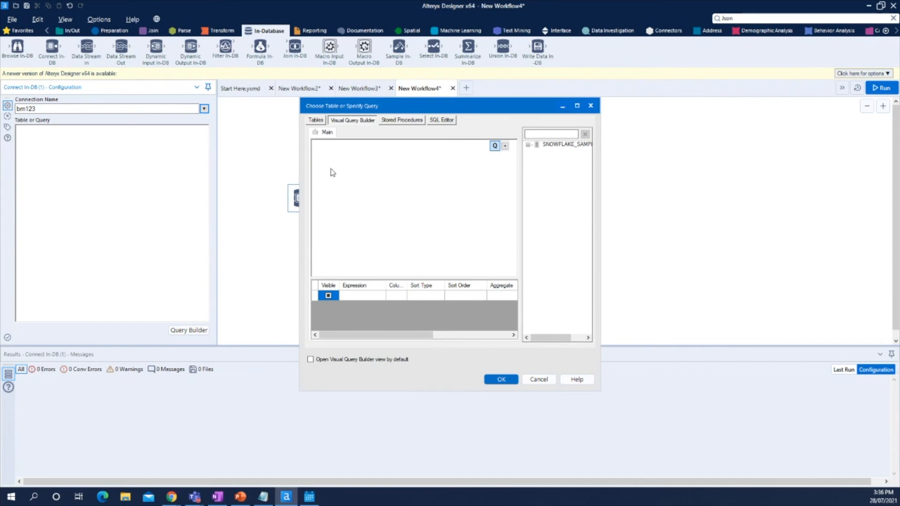
# Choose the STORE_SALES table from SNOWFLAKE_SAMPLE_DATA's TPCDS_SF100TCL schema as the Connect In-DB source.
pyautogui.click(316, 120)
pyautogui.scroll(-8, 551, 255)
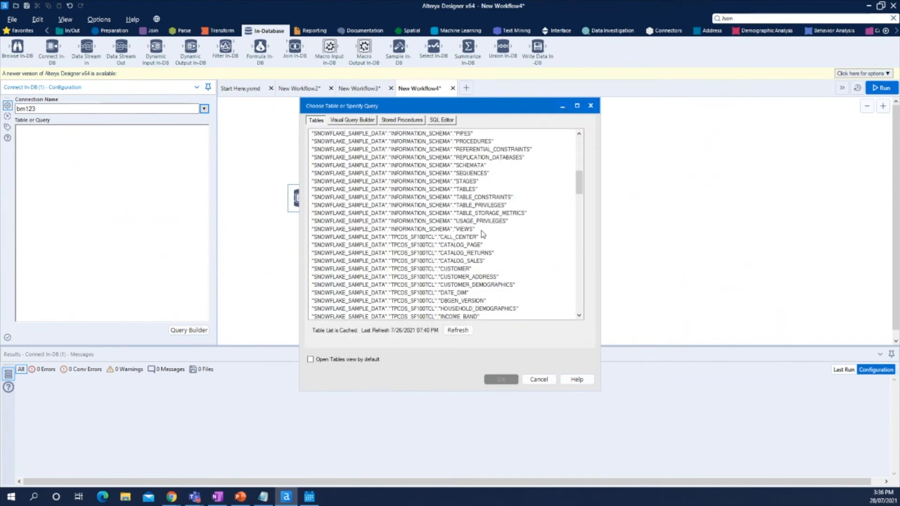
pyautogui.scroll(-4, 551, 255)
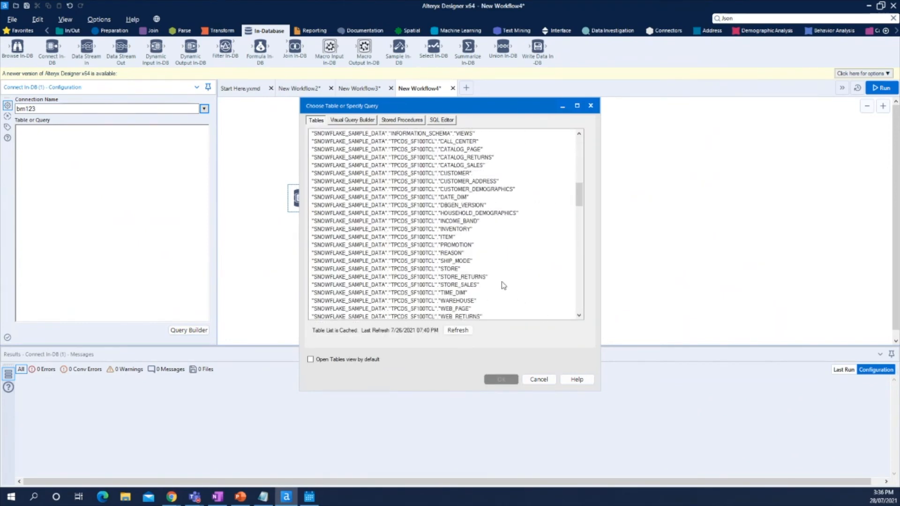
pyautogui.click(474, 285)
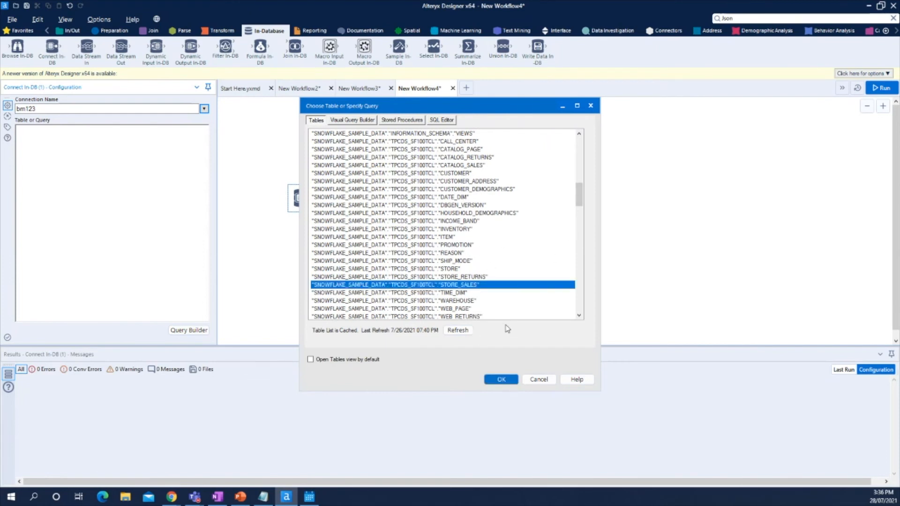
pyautogui.click(514, 380)
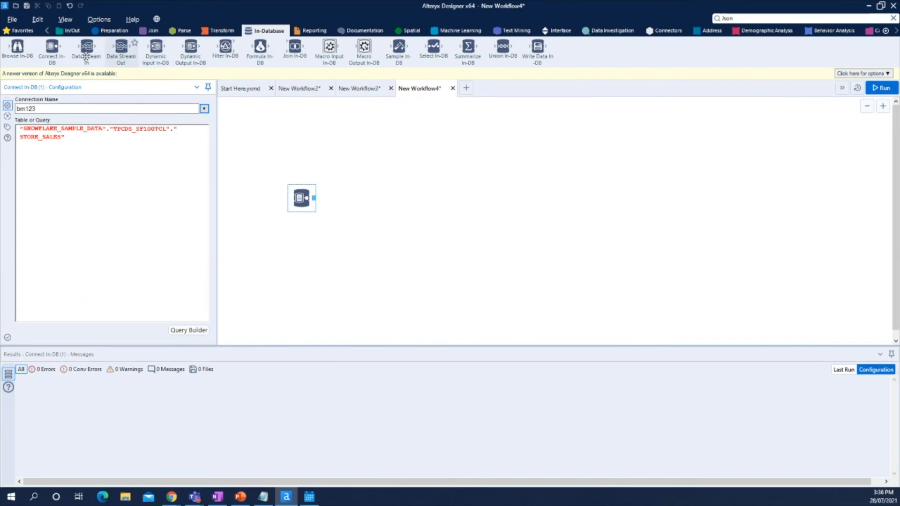
# Connect a Browse In-DB tool to the Connect In-DB output and run the workflow.
pyautogui.moveTo(17, 47); pyautogui.dragTo(351, 170)
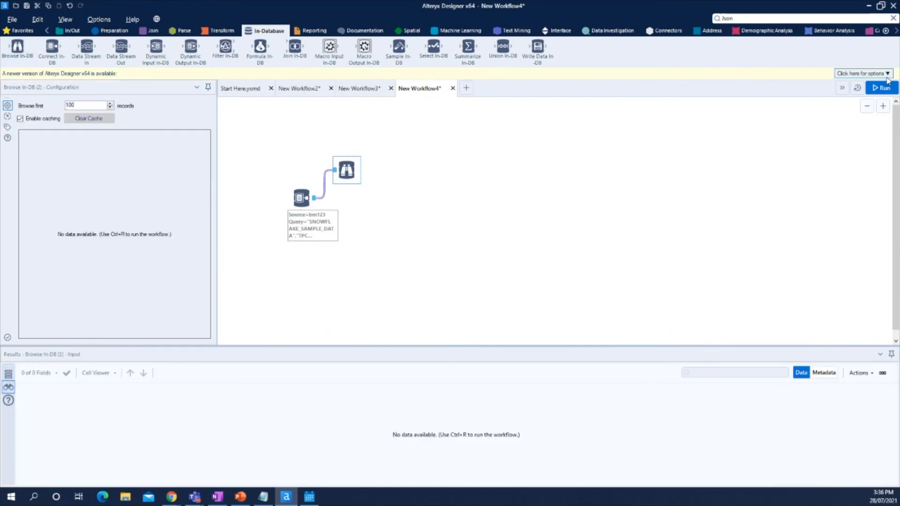
pyautogui.hotkey('ctrl', 'r')
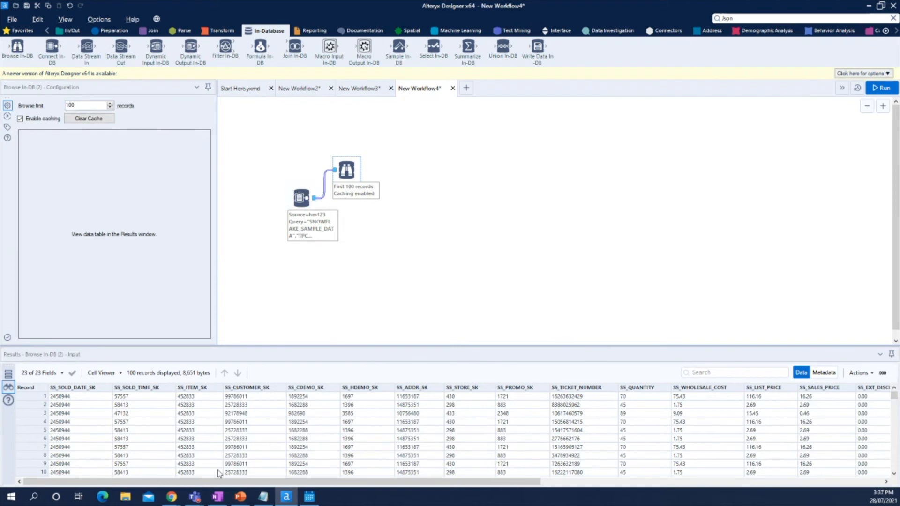
# Switch to the Snowflake worksheet in Chrome and expand the SNOWFLAKE_SAMPLE_DATA database to view its schemas.
pyautogui.moveTo(172, 496)
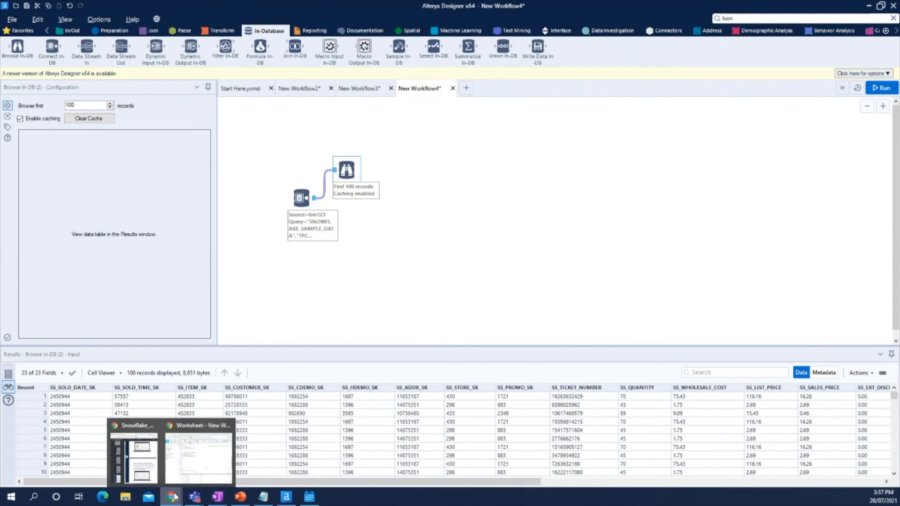
pyautogui.click(187, 457)
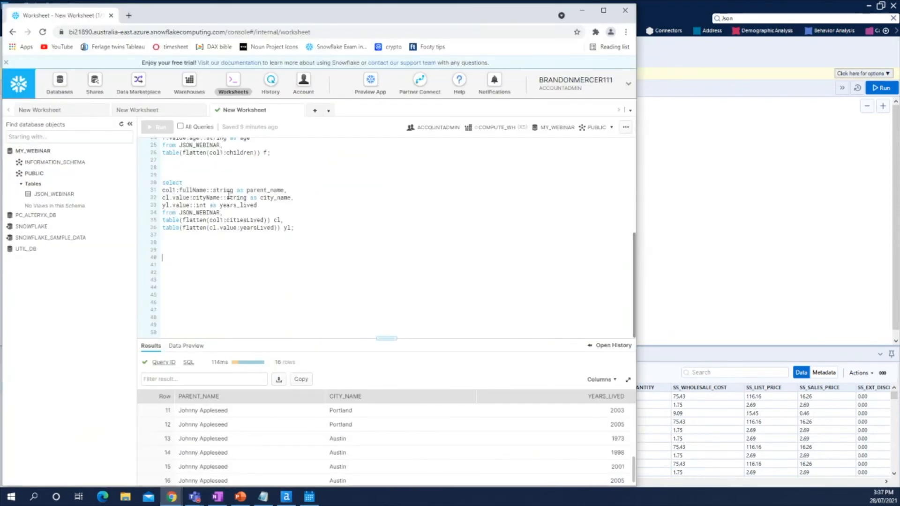
pyautogui.click(37, 238)
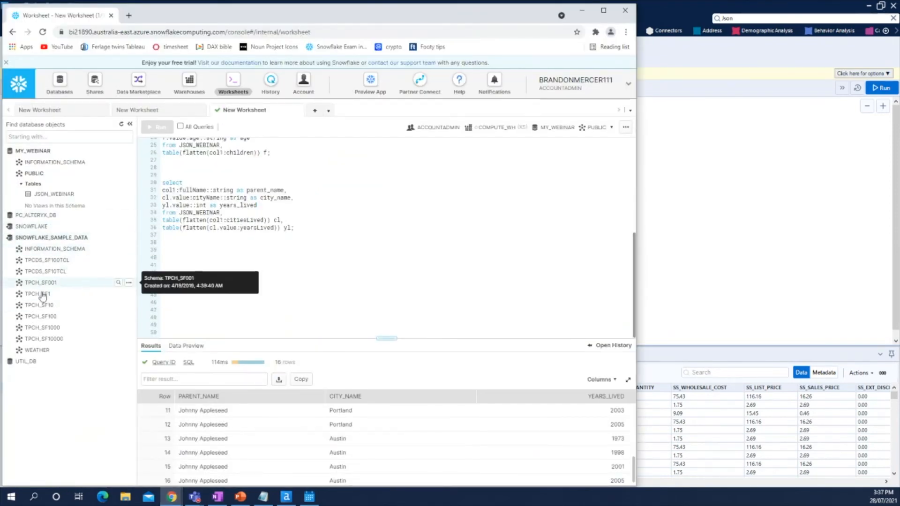
# Return to Alteryx Designer and compare the In-Database tools with the Join, Machine Learning, Text Mining, Interface, Data Investigation and Preparation tools.
pyautogui.click(286, 498)
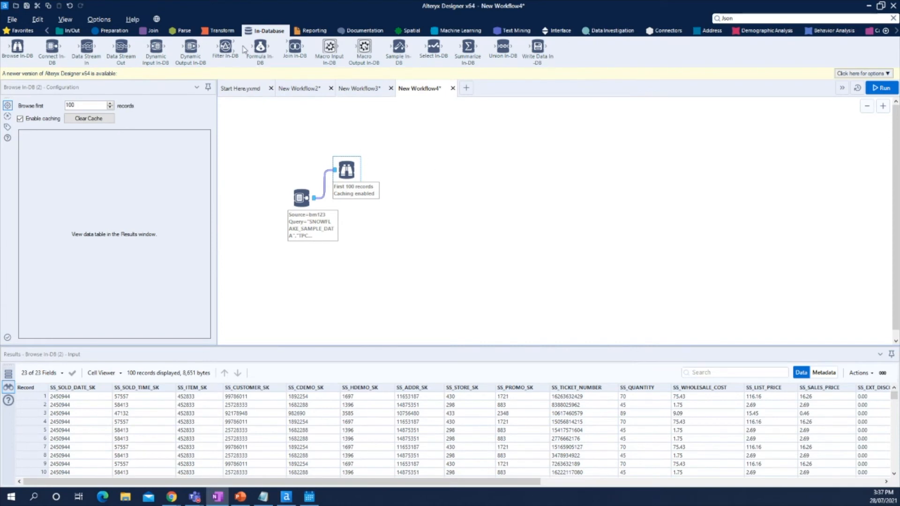
pyautogui.click(151, 30)
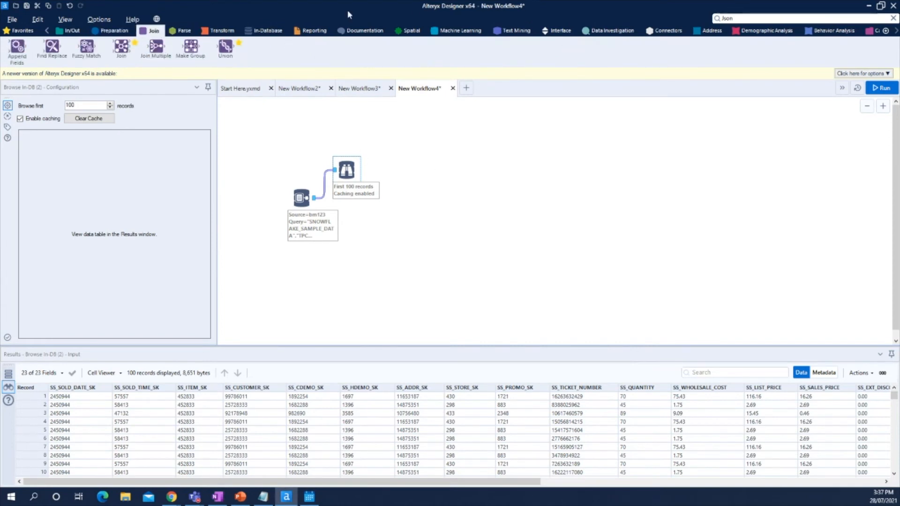
pyautogui.click(461, 30)
pyautogui.click(504, 31)
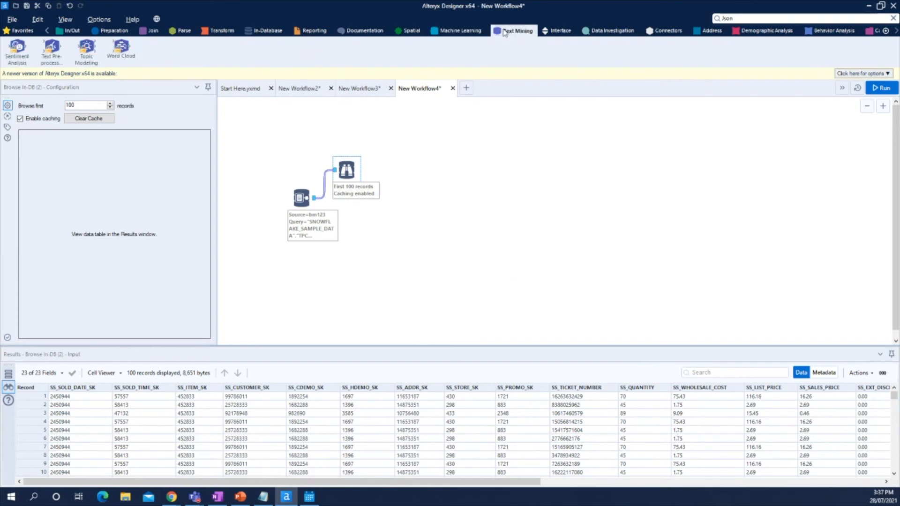
pyautogui.click(462, 32)
pyautogui.click(557, 31)
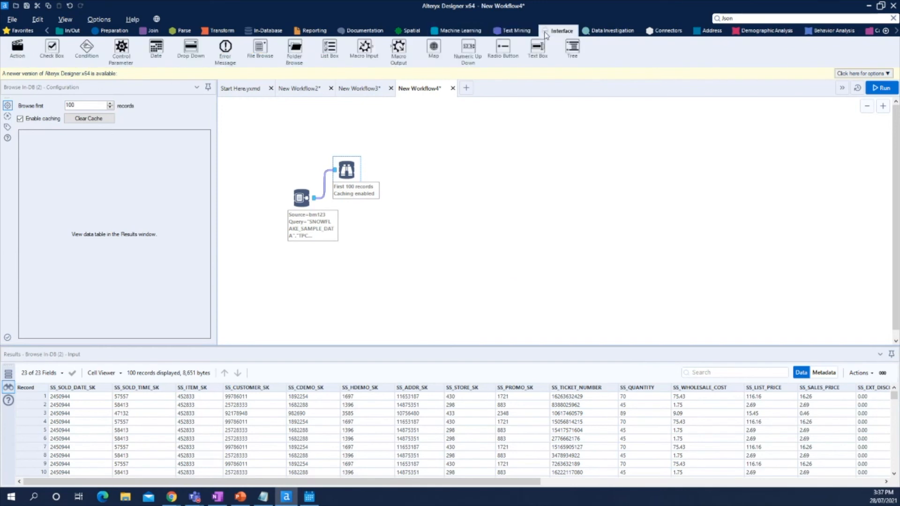
pyautogui.click(617, 31)
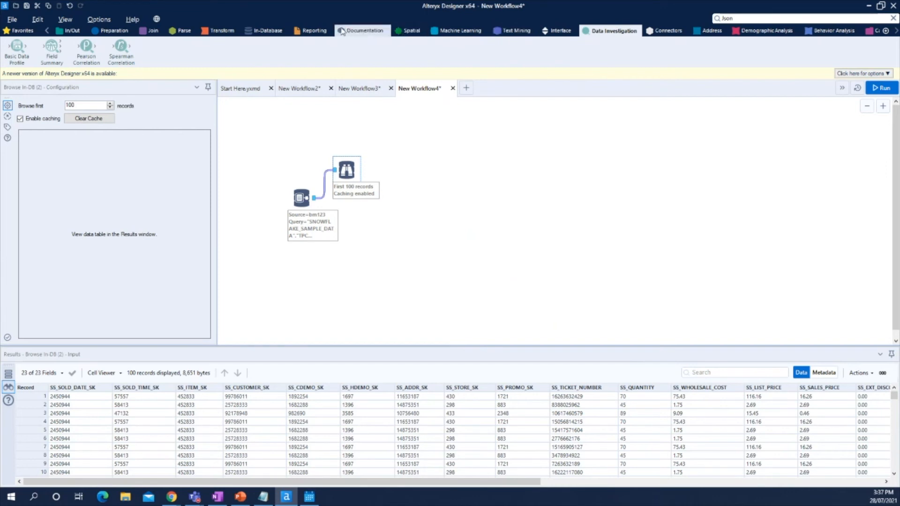
pyautogui.click(515, 31)
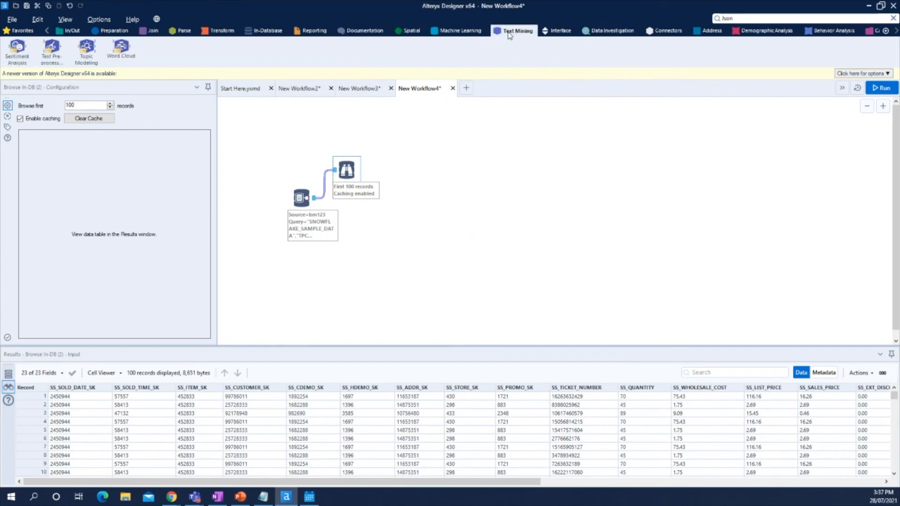
pyautogui.click(266, 30)
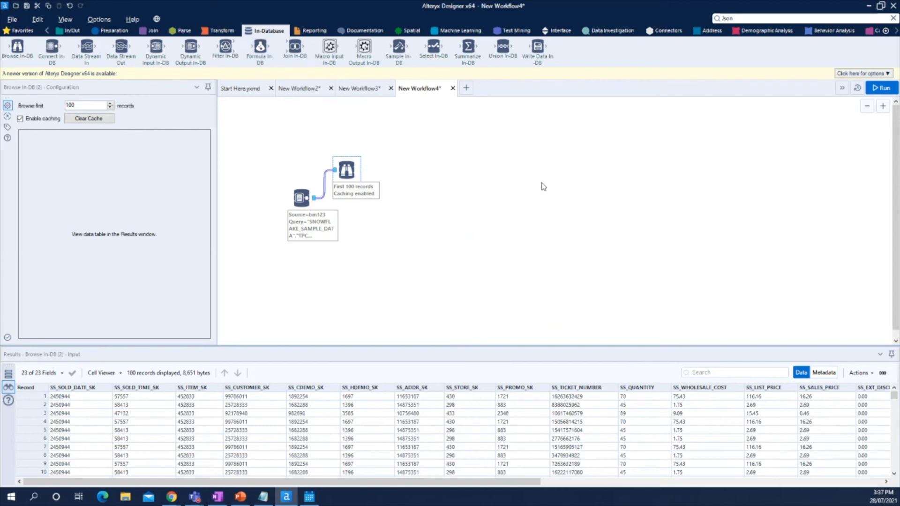
pyautogui.click(153, 31)
pyautogui.click(108, 33)
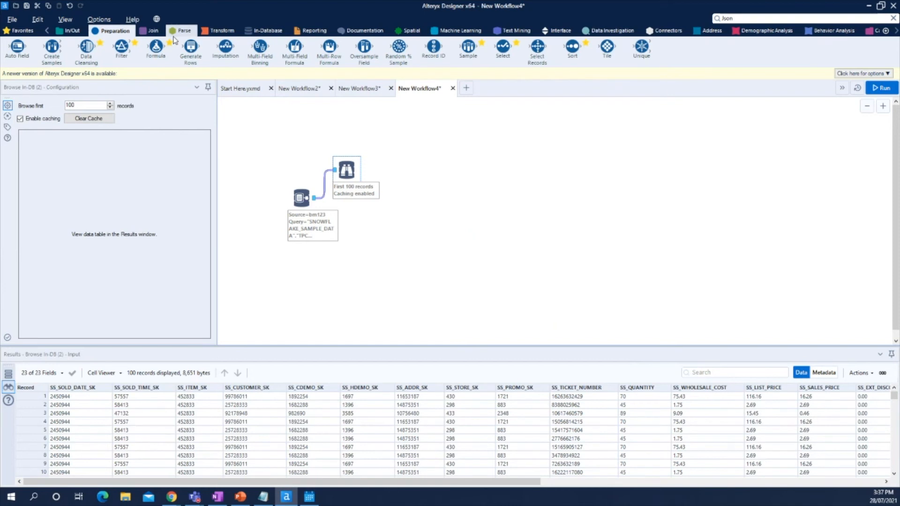
# Connect a Filter In-DB tool to the Connect In-DB output and set its basic filter to SS_NET_PROFIT > 5000.
pyautogui.click(260, 30)
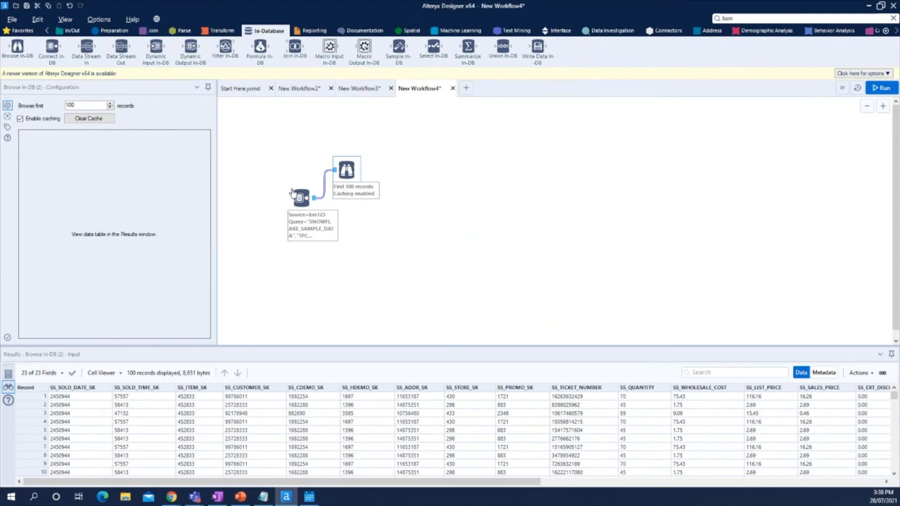
pyautogui.moveTo(225, 45); pyautogui.dragTo(364, 209)
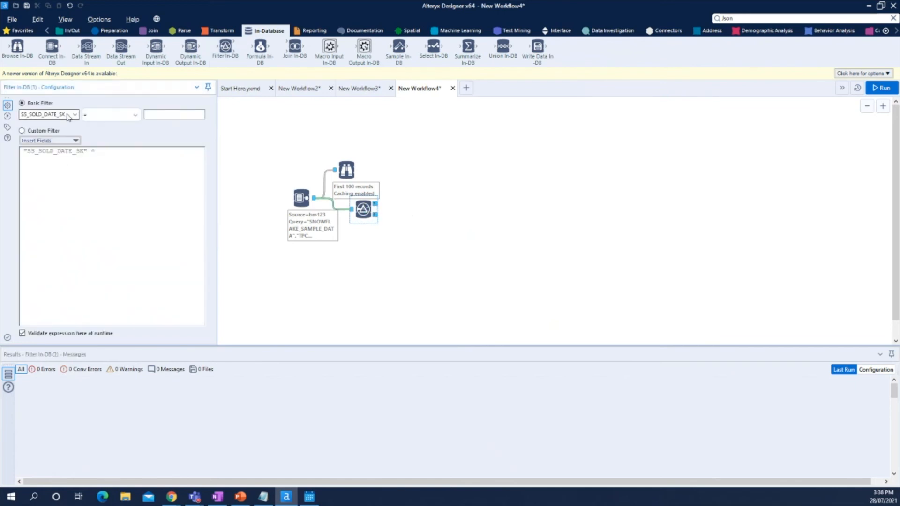
pyautogui.click(74, 115)
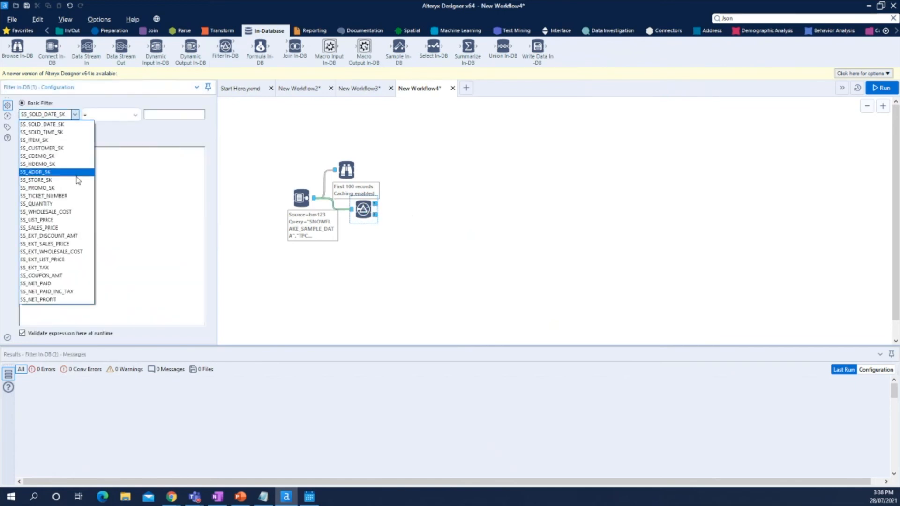
pyautogui.click(70, 300)
pyautogui.click(123, 115)
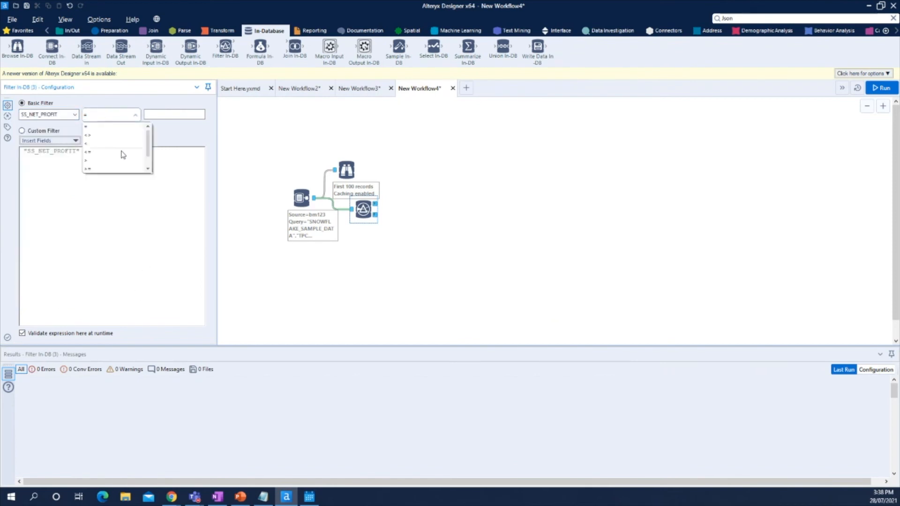
pyautogui.click(103, 162)
pyautogui.click(164, 115)
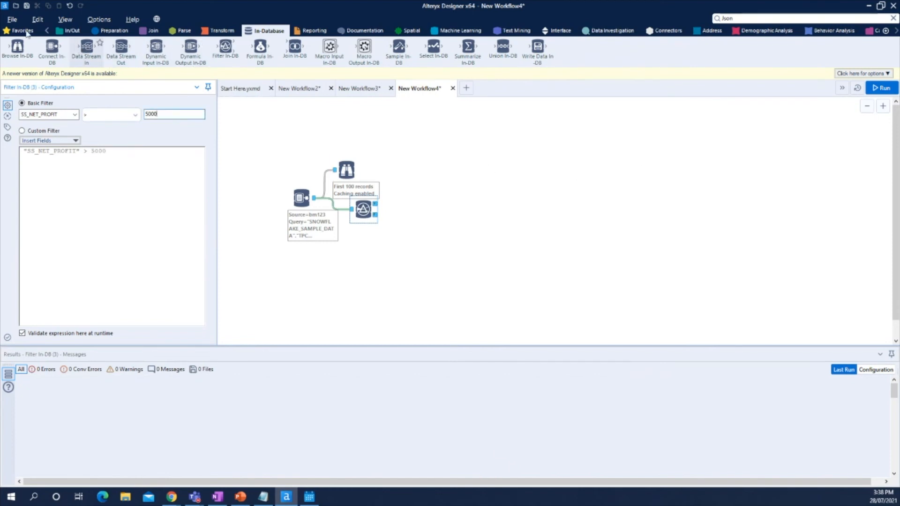
# Attach a Browse In-DB tool to each of the Filter In-DB tool's two outputs and run the workflow.
pyautogui.moveTo(17, 46); pyautogui.dragTo(425, 204)
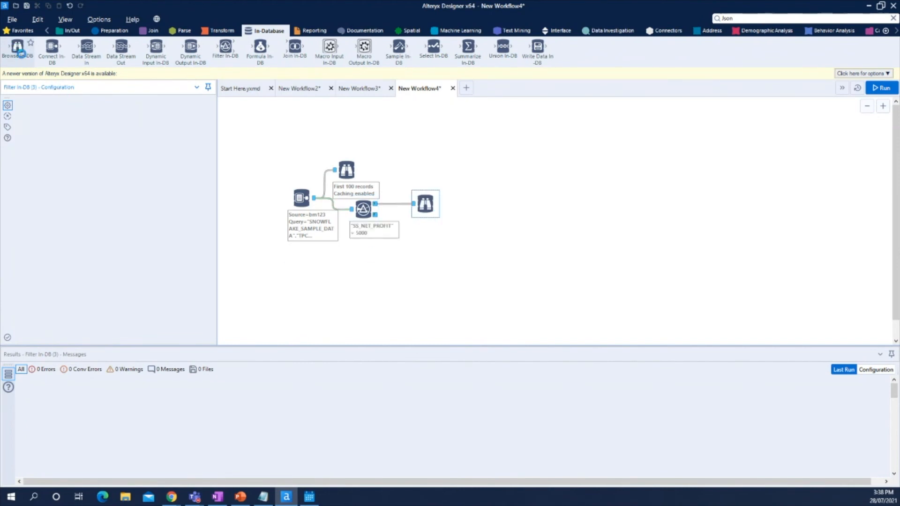
pyautogui.moveTo(19, 55); pyautogui.dragTo(426, 226)
pyautogui.click(558, 284)
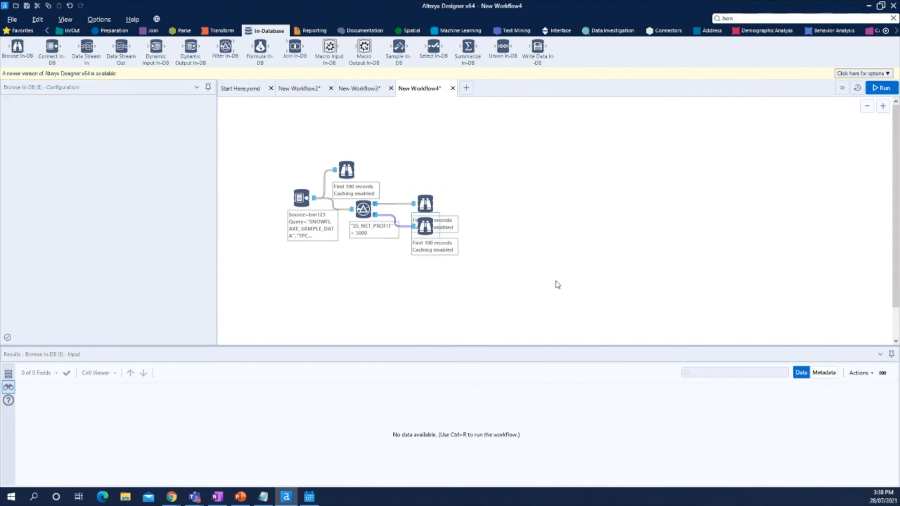
pyautogui.hotkey('ctrl', 'r')
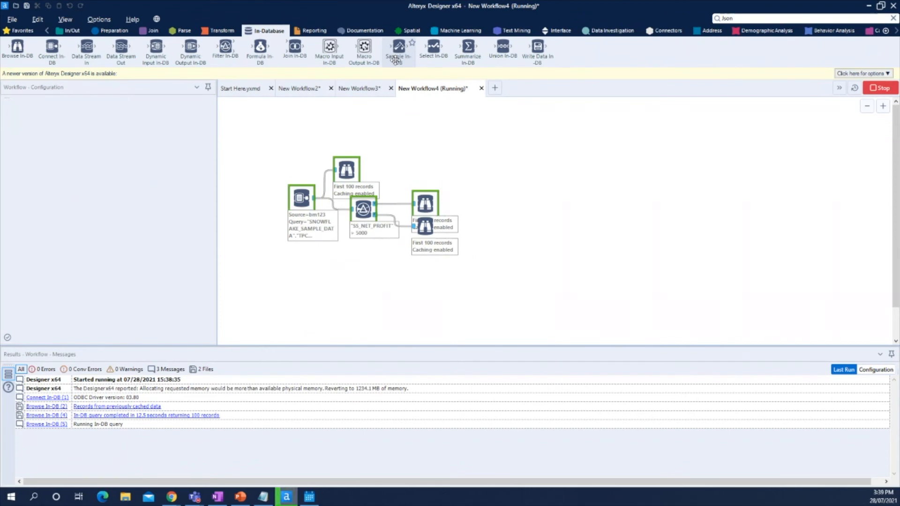
# Examine the SS_NET_PROFIT values in the filter's false and true Browse In-DB results.
pyautogui.click(425, 225)
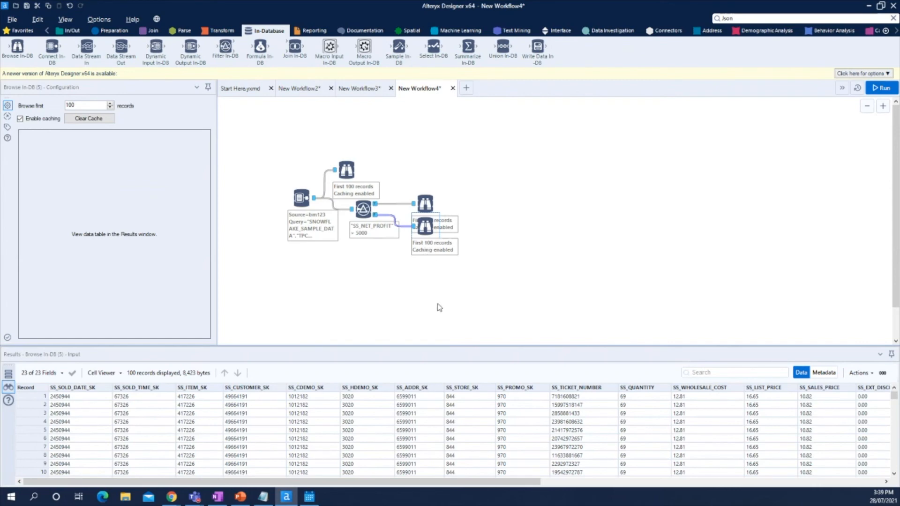
pyautogui.moveTo(330, 489); pyautogui.dragTo(731, 488)
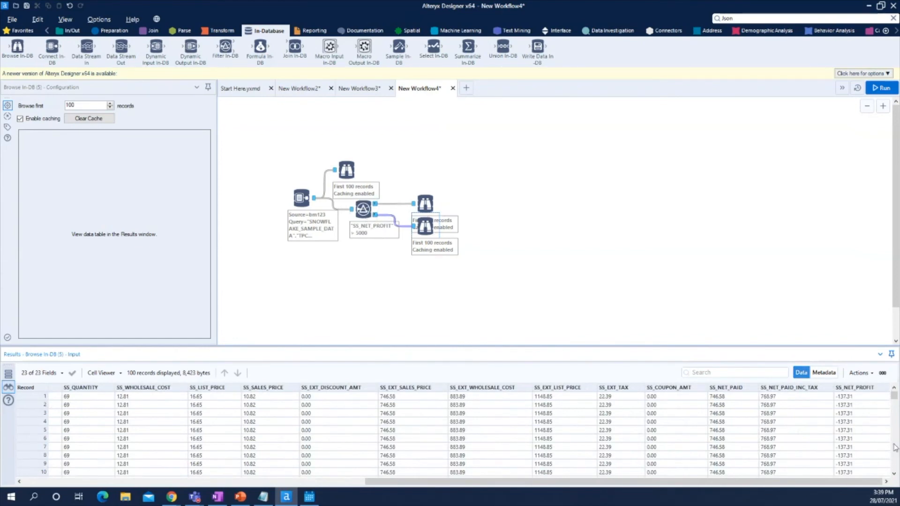
pyautogui.scroll(-17, 867, 436)
pyautogui.scroll(17, 867, 436)
pyautogui.click(437, 206)
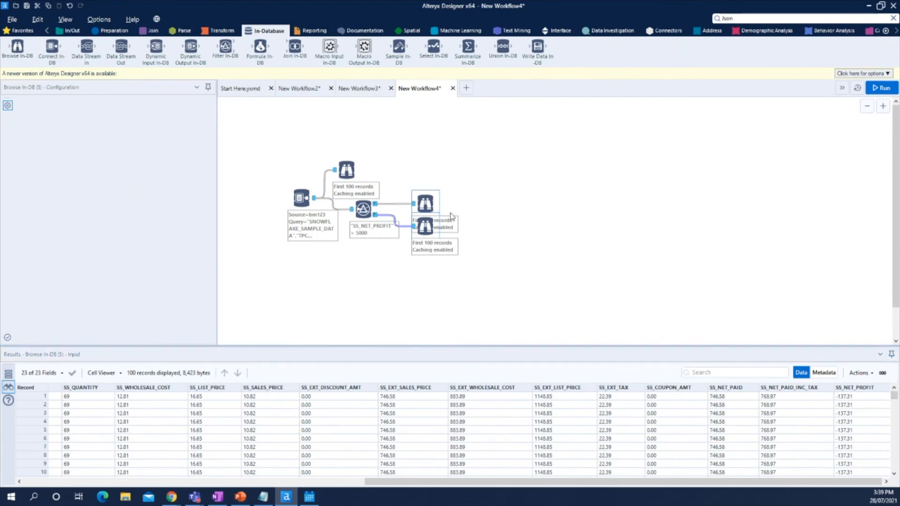
pyautogui.moveTo(894, 396)
pyautogui.mouseDown()
pyautogui.moveTo(896, 474)
pyautogui.moveTo(893, 394)
pyautogui.mouseUp()
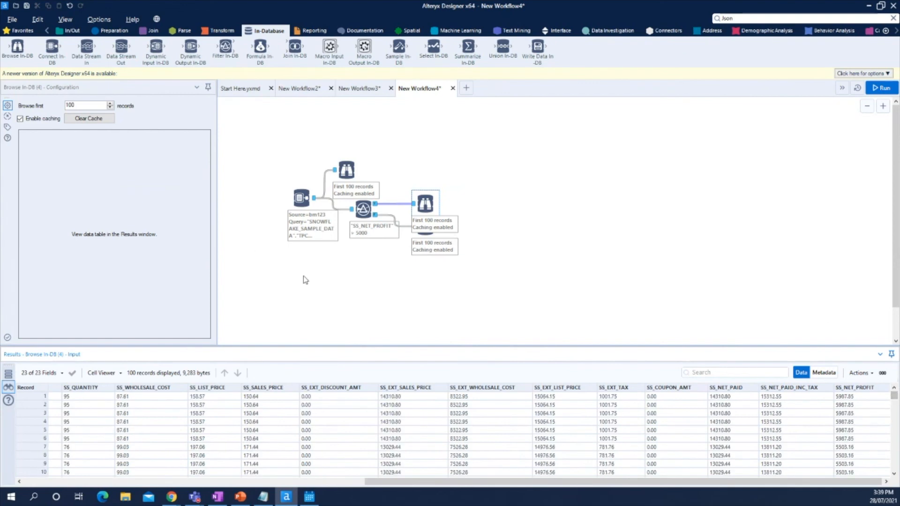
pyautogui.click(304, 279)
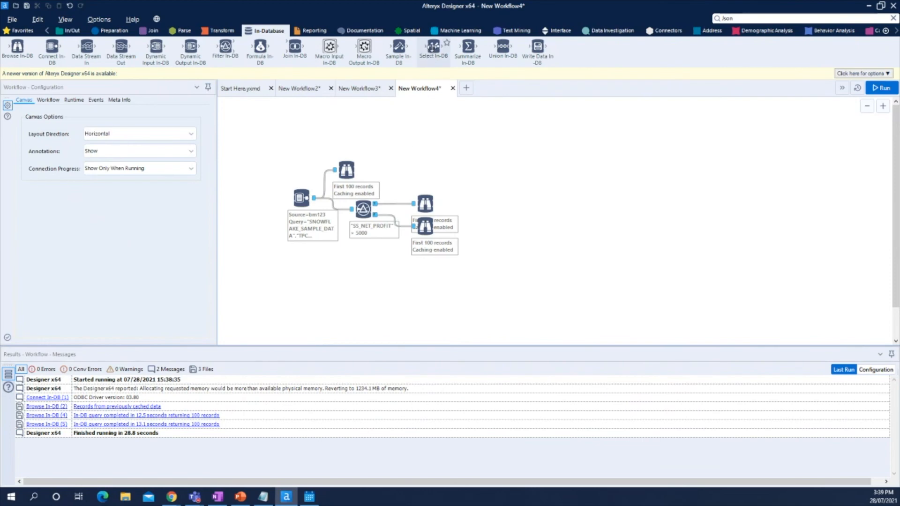
# Connect a Select In-DB tool to the filter's true output and exclude the SS_QUANTITY, SS_TICKET_NUMBER and SS_PROMO_SK fields.
pyautogui.moveTo(433, 47); pyautogui.dragTo(414, 177)
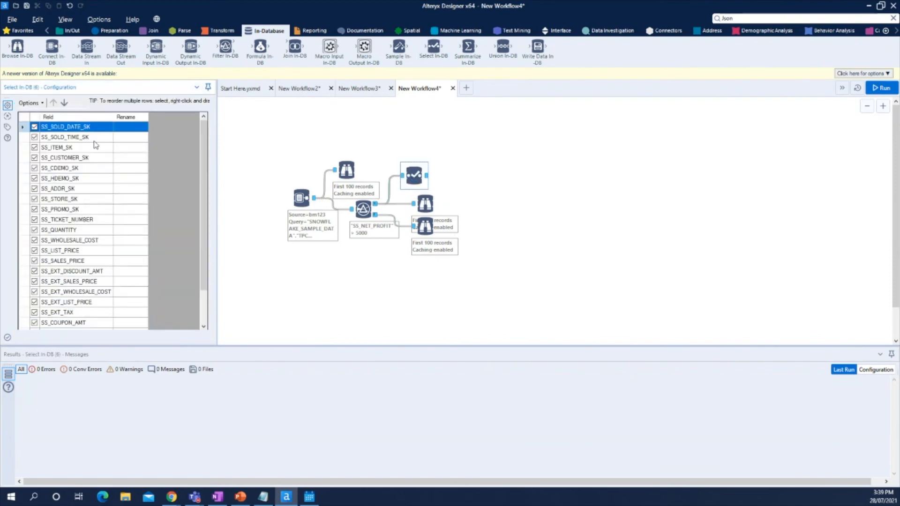
pyautogui.scroll(-2, 40, 159)
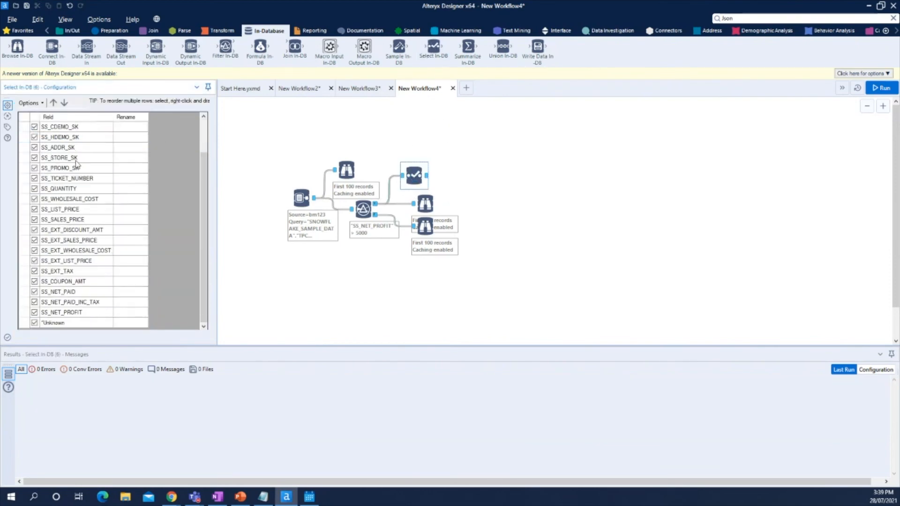
pyautogui.click(35, 189)
pyautogui.click(35, 178)
pyautogui.click(34, 168)
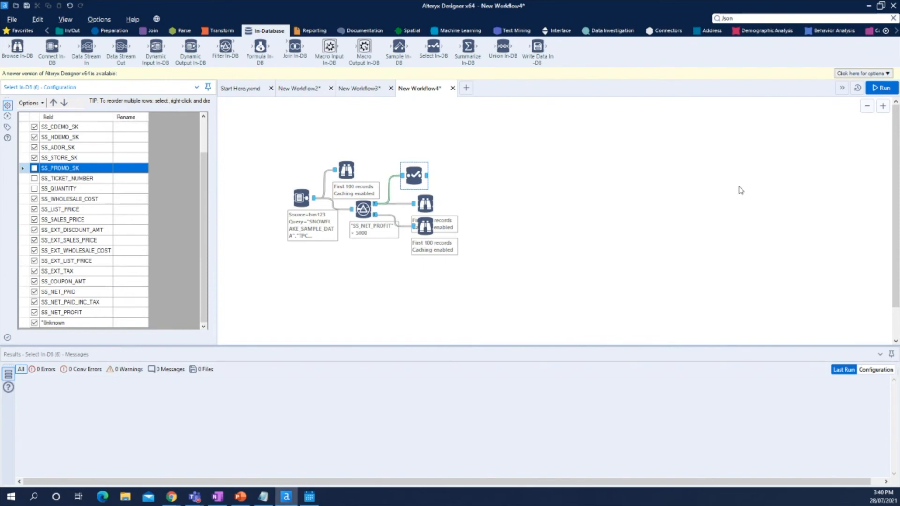
pyautogui.click(305, 31)
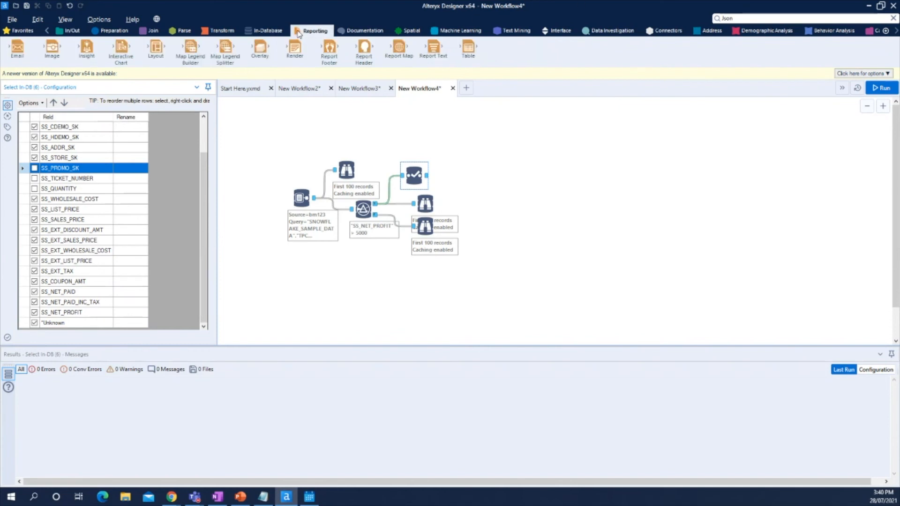
pyautogui.click(279, 33)
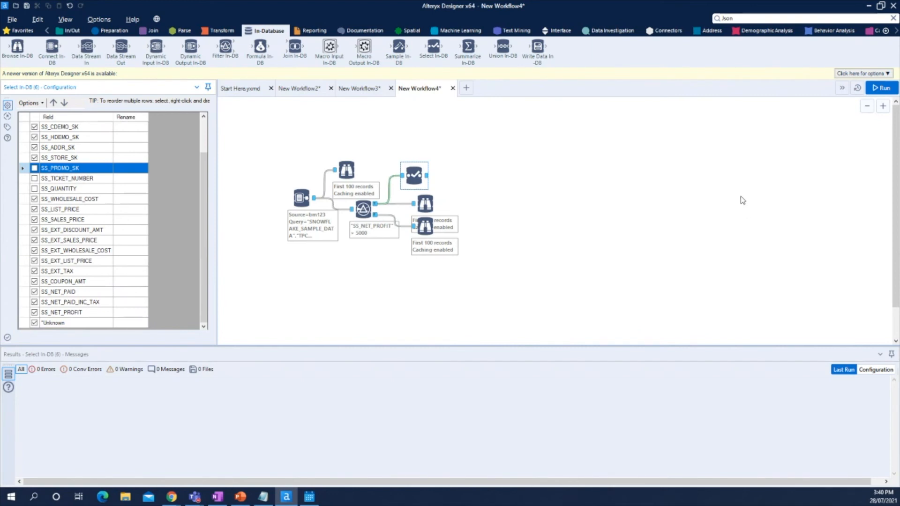
# Bring up the JSON WEBINAR file in Notepad, move its window over the workflow and highlight the whole JSON structure.
pyautogui.click(263, 497)
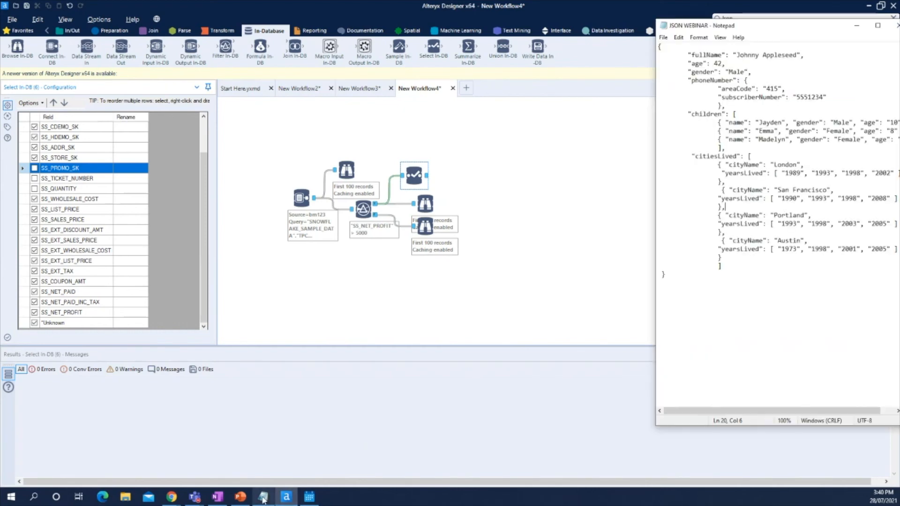
pyautogui.moveTo(831, 29); pyautogui.dragTo(608, 33)
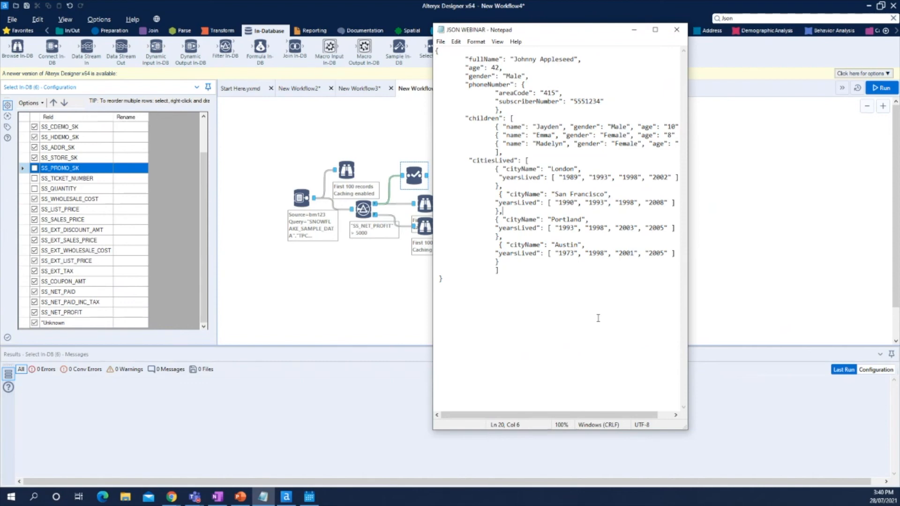
pyautogui.moveTo(594, 309); pyautogui.dragTo(442, 51)
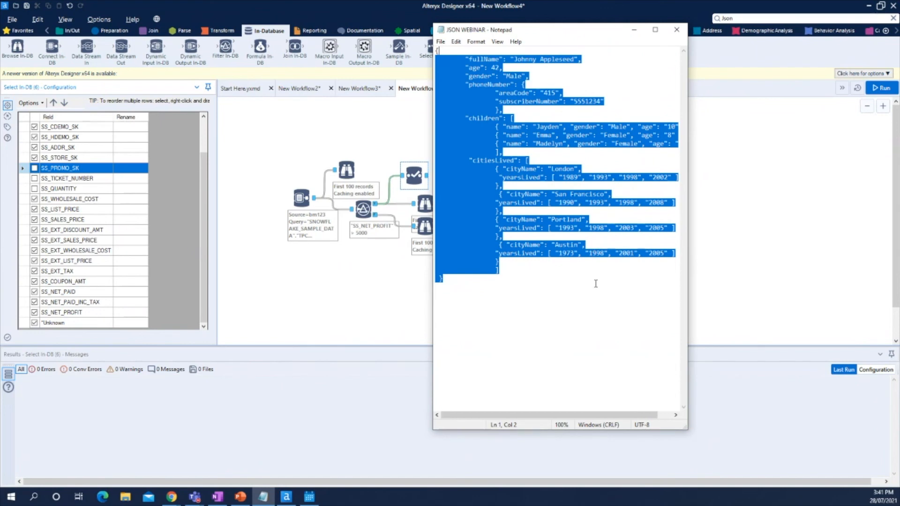
# Switch to the Snowflake worksheet in Chrome and review the JSON_WEBINAR queries from the start of the script.
pyautogui.click(178, 502)
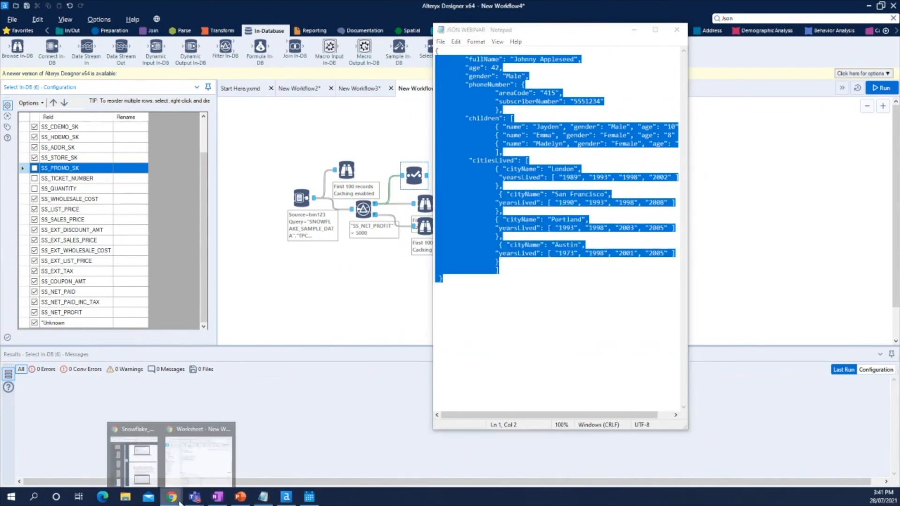
pyautogui.click(178, 463)
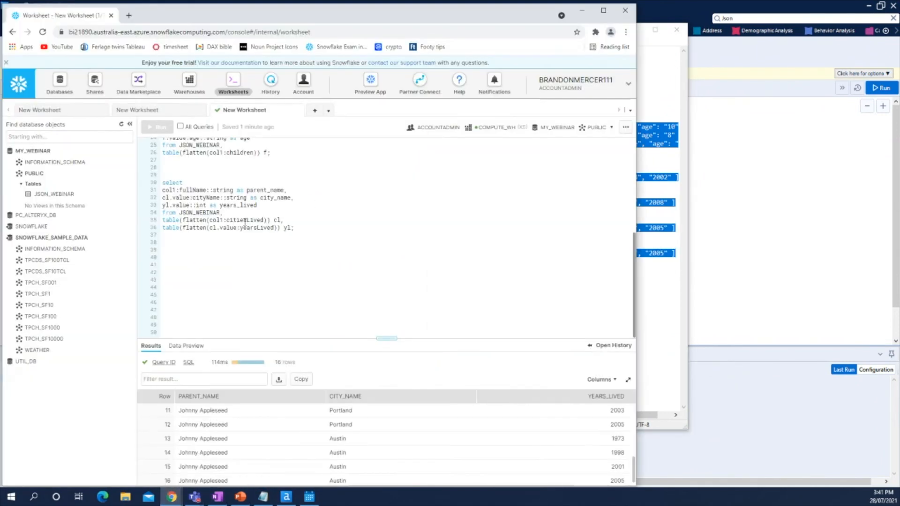
pyautogui.scroll(5, 249, 230)
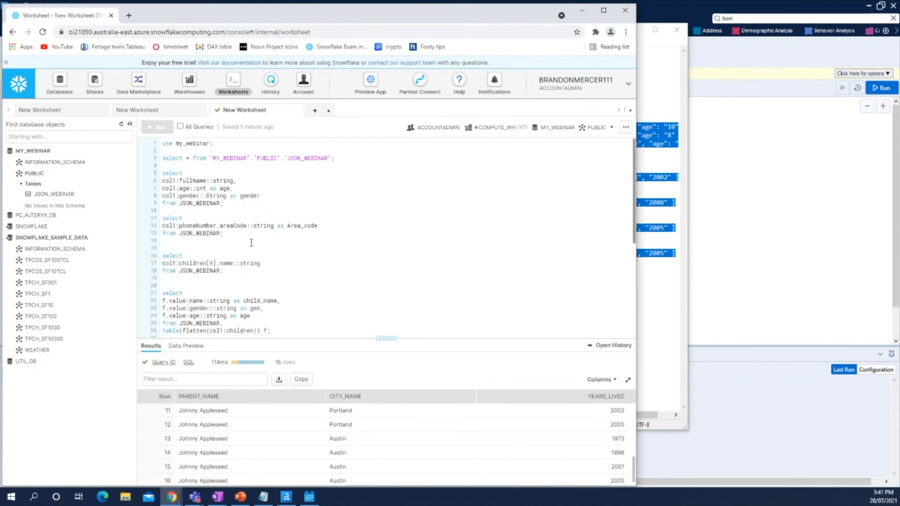
# Highlight flatten(col1:children) in the children query, compare the script with the JSON WEBINAR structure in Notepad, and minimise Notepad.
pyautogui.scroll(-4, 251, 243)
pyautogui.moveTo(182, 236); pyautogui.dragTo(261, 238)
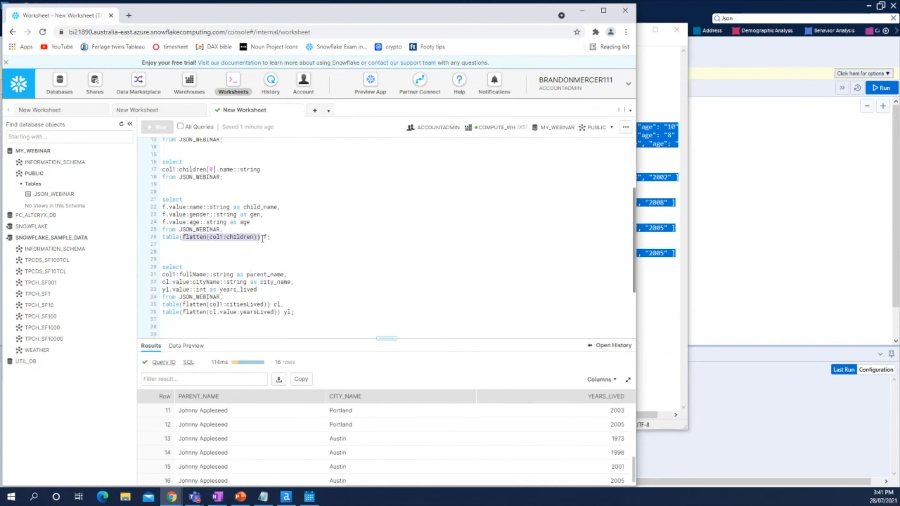
pyautogui.scroll(4, 236, 262)
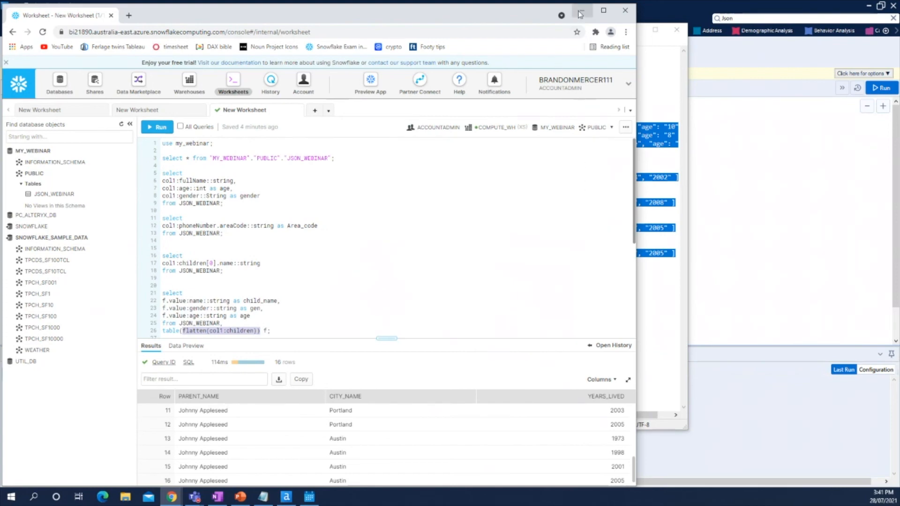
pyautogui.click(659, 170)
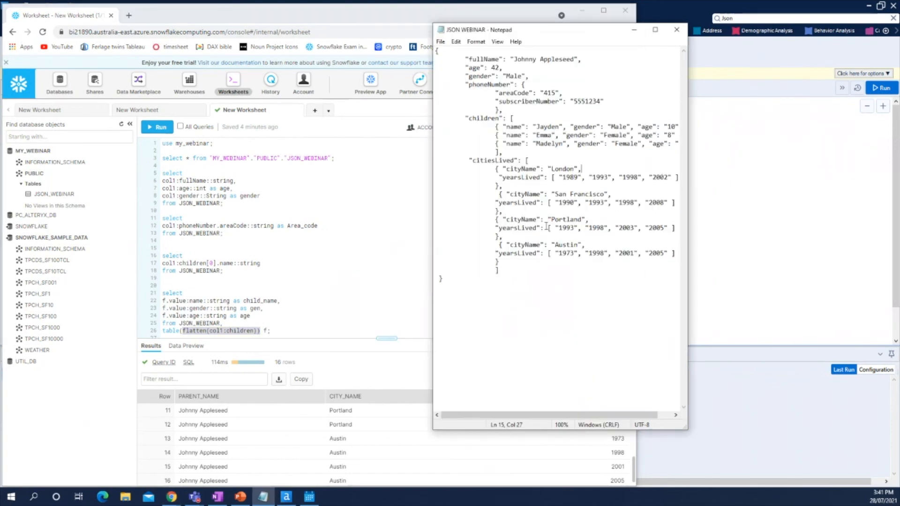
pyautogui.click(634, 29)
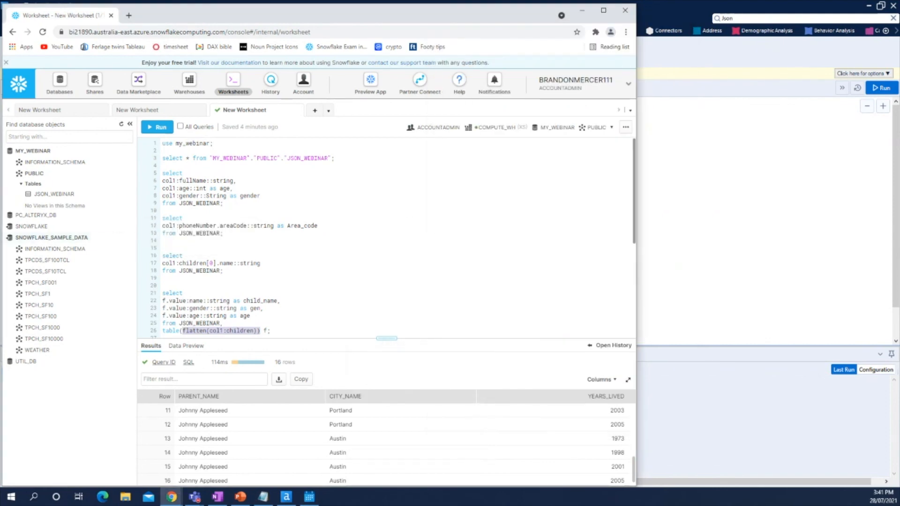
# Switch to the Webinar presentation in PowerPoint, start the slide show from the Combining the Tools slide and advance to Schema on write vs schema on read.
pyautogui.hotkey('alt', 'Tab')
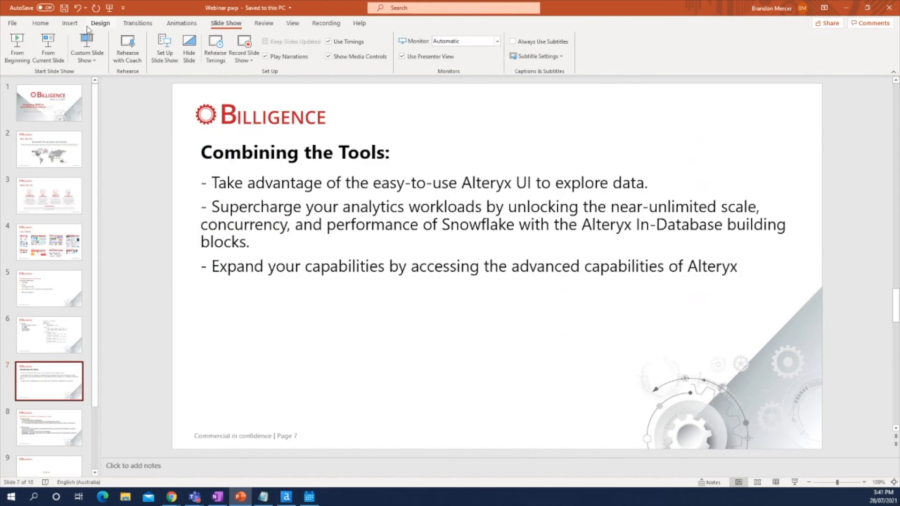
pyautogui.hotkey('shift', 'F5')
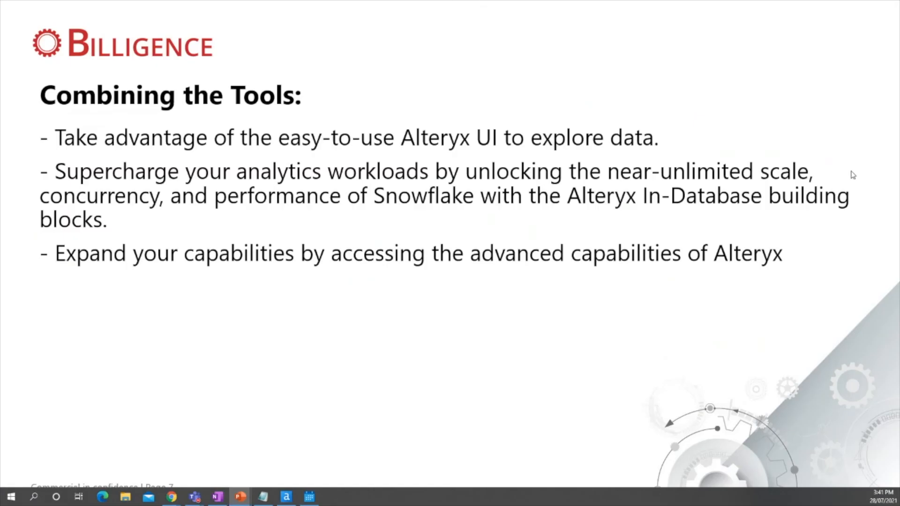
pyautogui.click(126, 120)
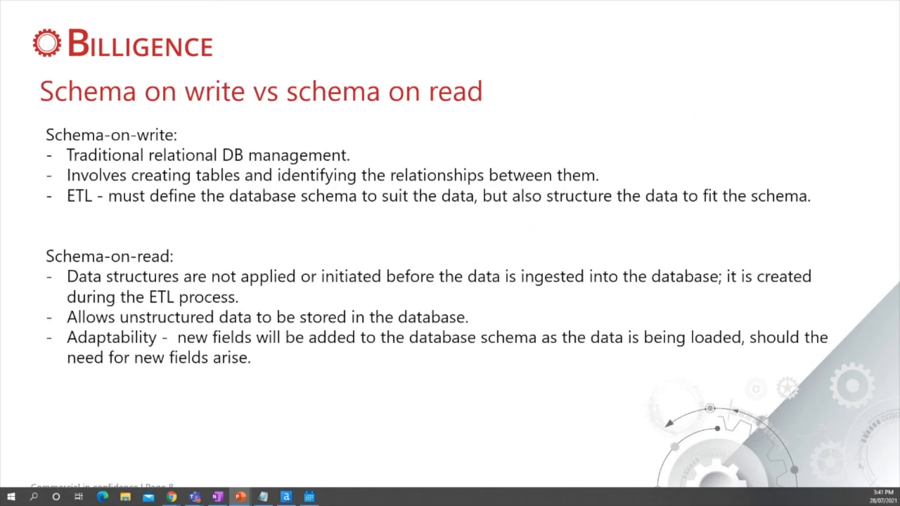